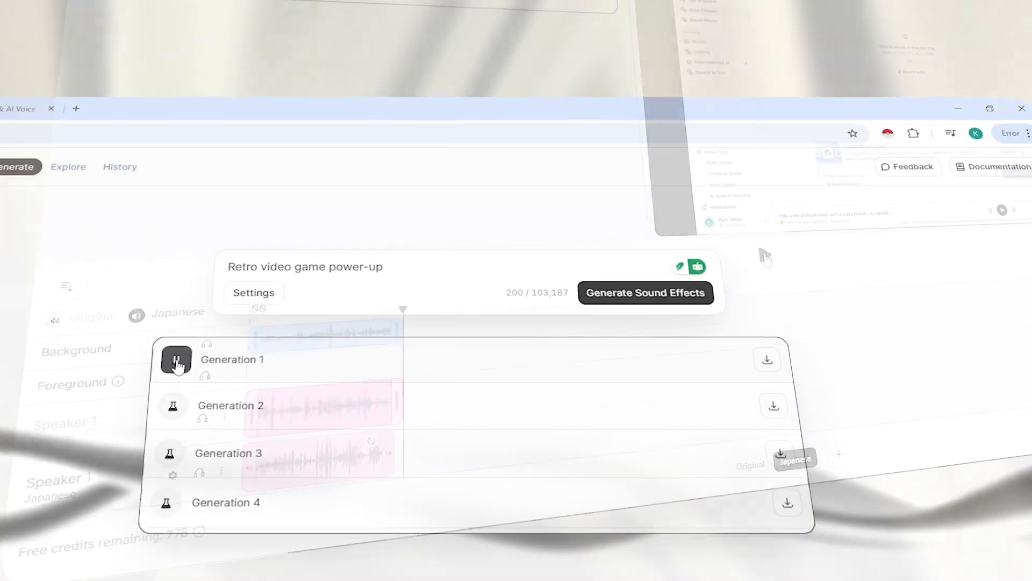
click(172, 397)
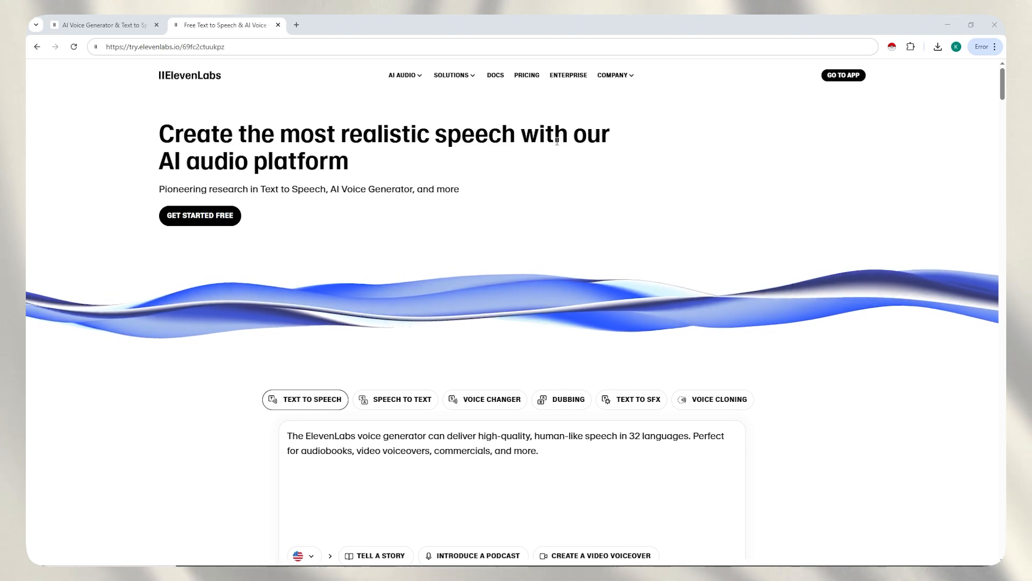
click(195, 52)
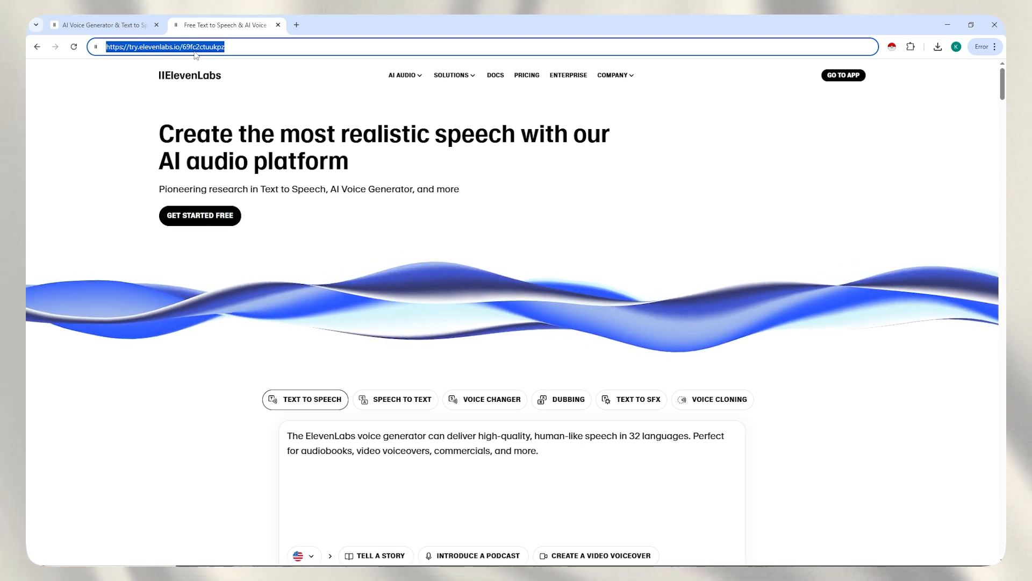
click(355, 120)
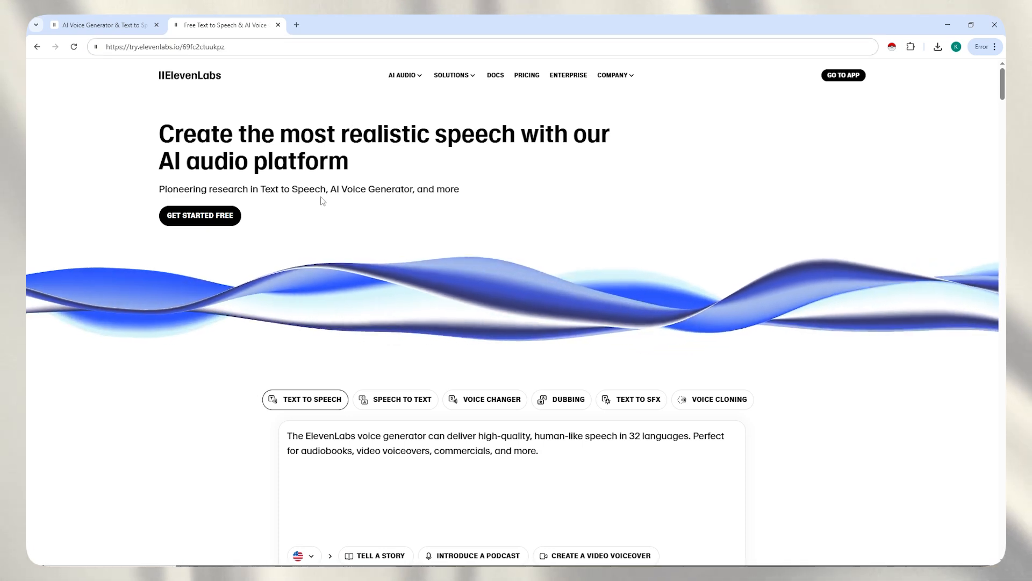
Step: Look through the homepage demos for Speech to Text, Voice Changer, Dubbing, Text to SFX and Voice Cloning
scroll(359, 282, down, 1)
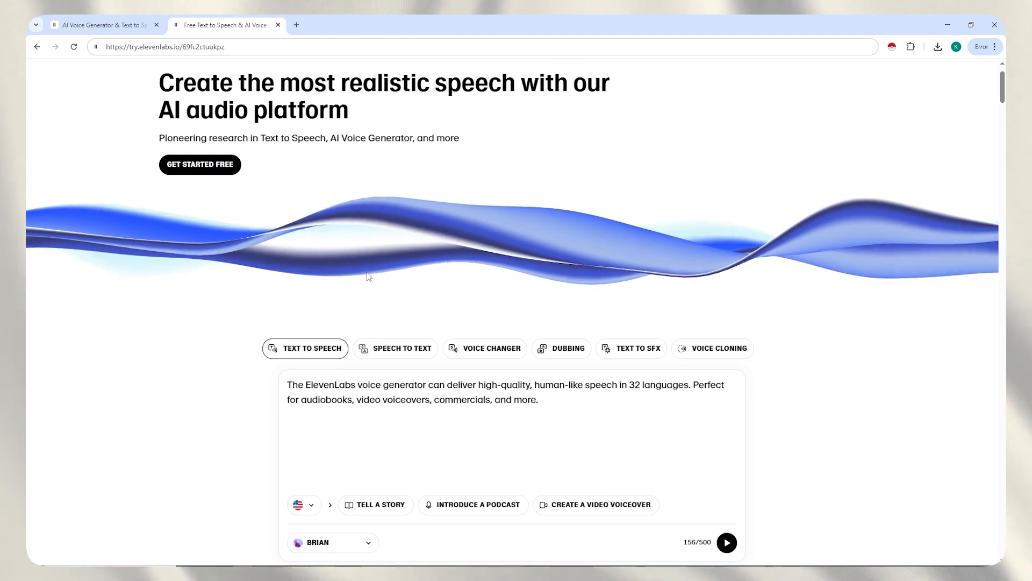
scroll(388, 304, down, 1)
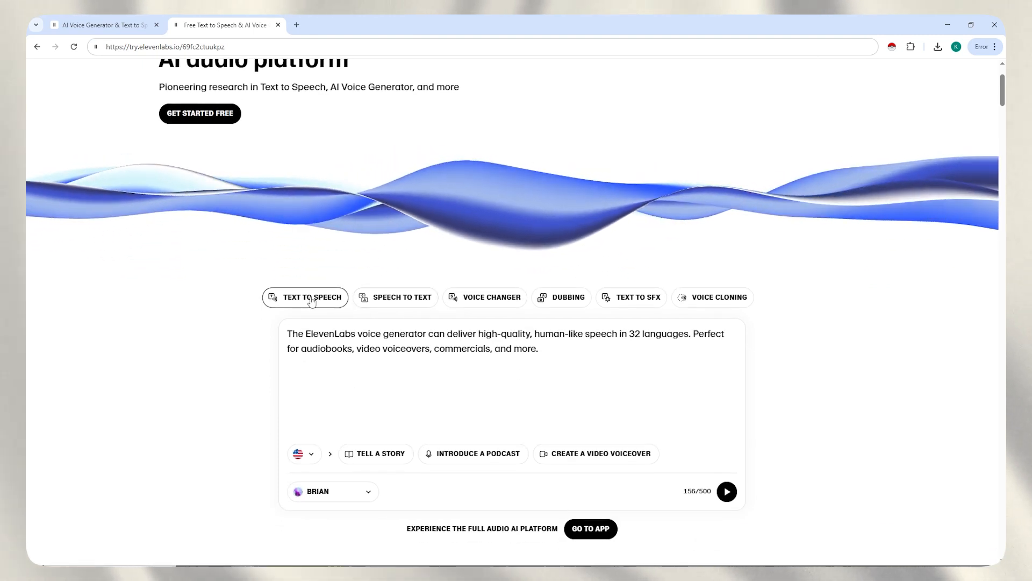
click(404, 302)
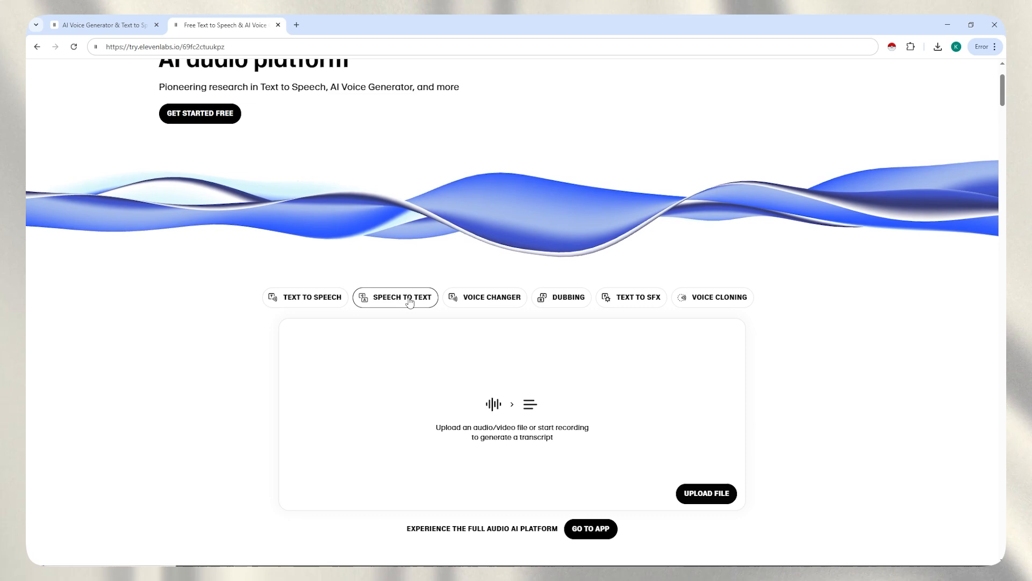
click(500, 302)
click(562, 305)
click(640, 301)
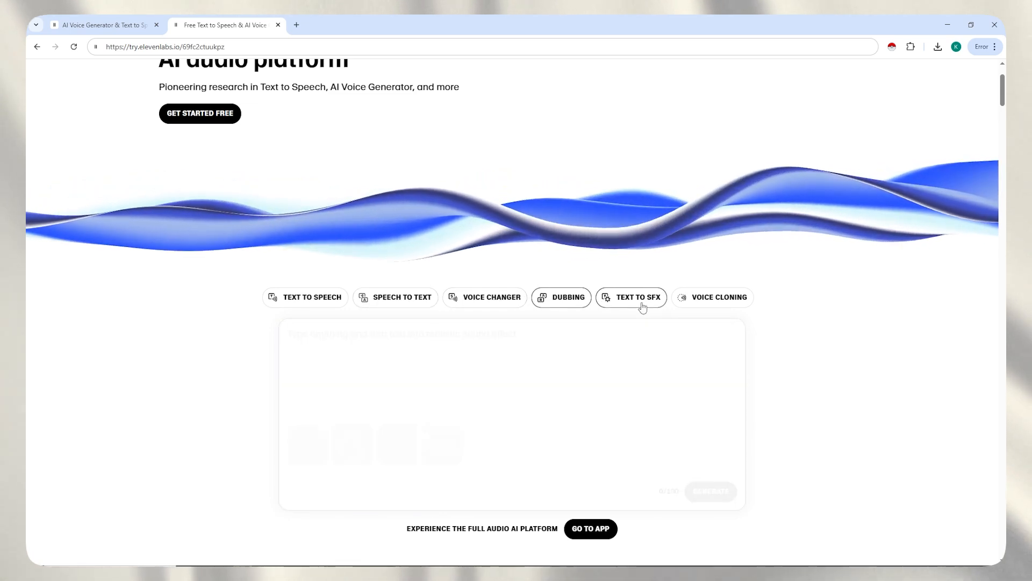
click(701, 302)
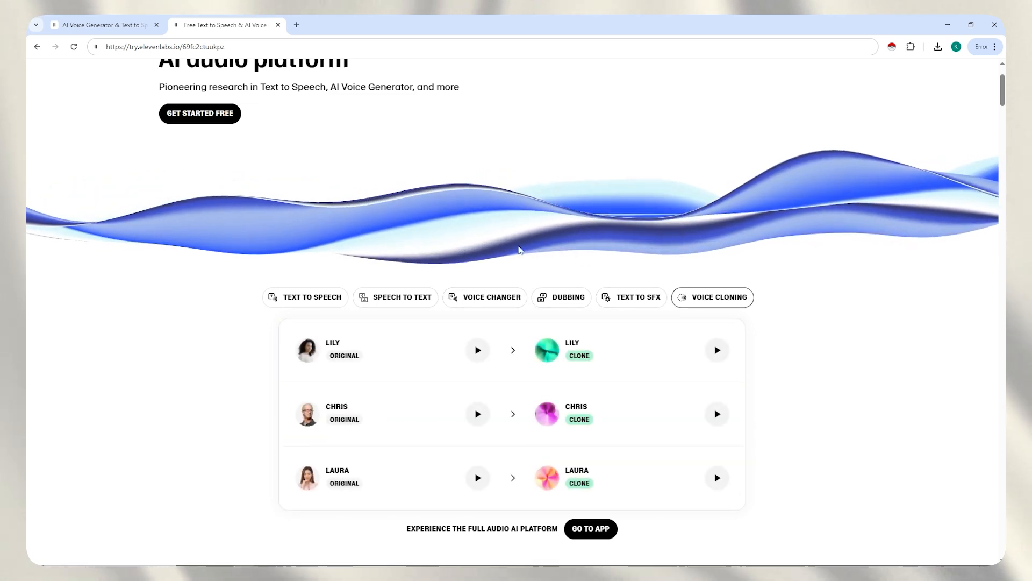
Step: Return to the Text to Speech demo and set its voice to Laura
scroll(421, 290, up, 1)
click(308, 357)
scroll(308, 359, down, 3)
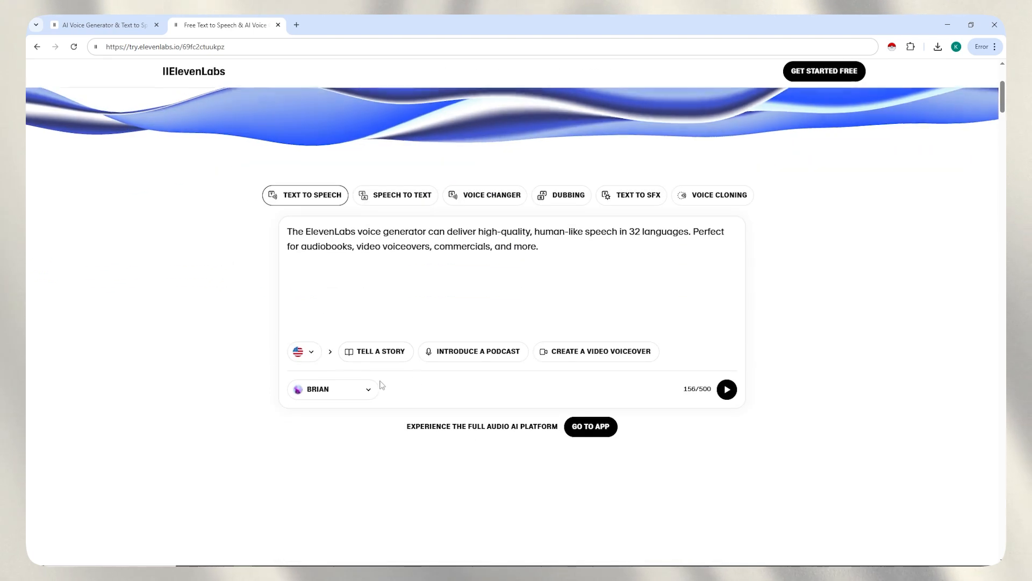
click(320, 353)
click(369, 388)
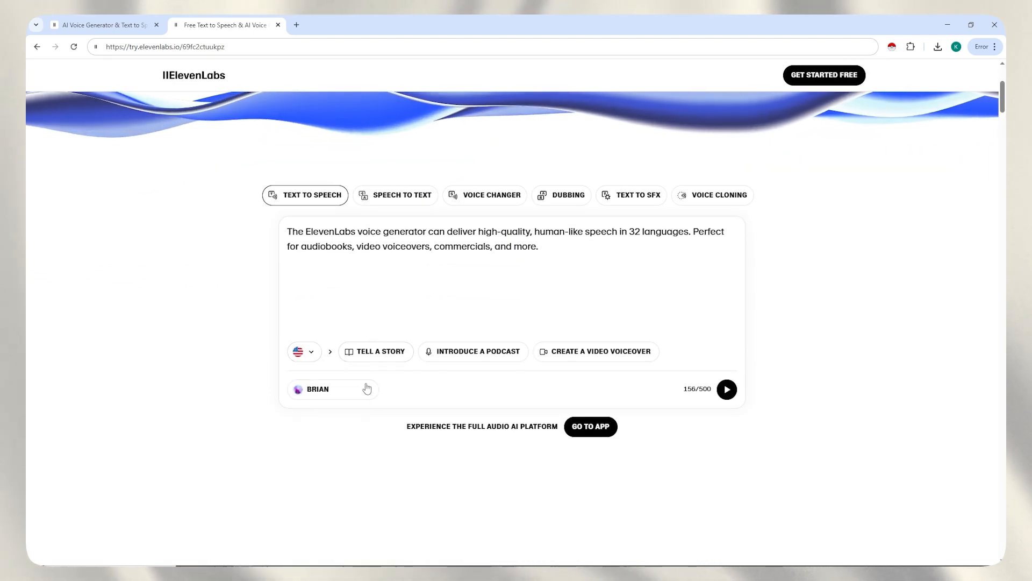
click(363, 389)
scroll(334, 247, down, 3)
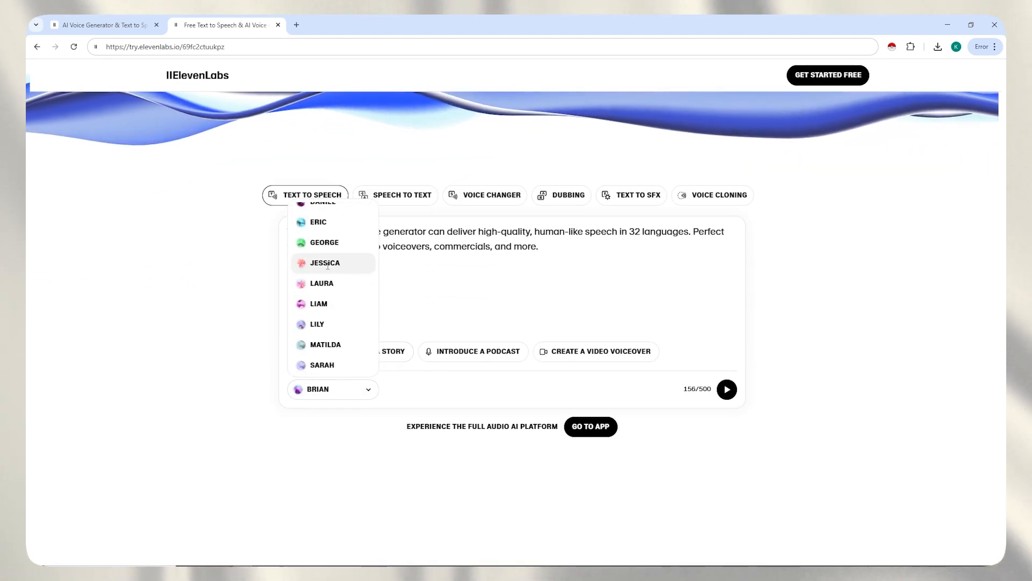
click(333, 285)
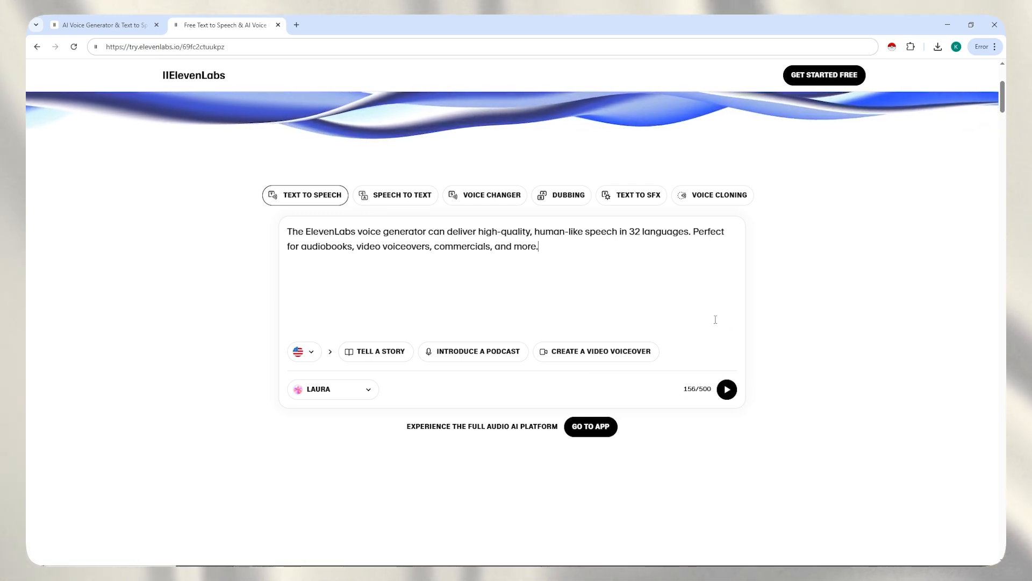
Step: Load the Tell a Story sample text into the Text to Speech demo and choose English as its language
scroll(567, 297, up, 1)
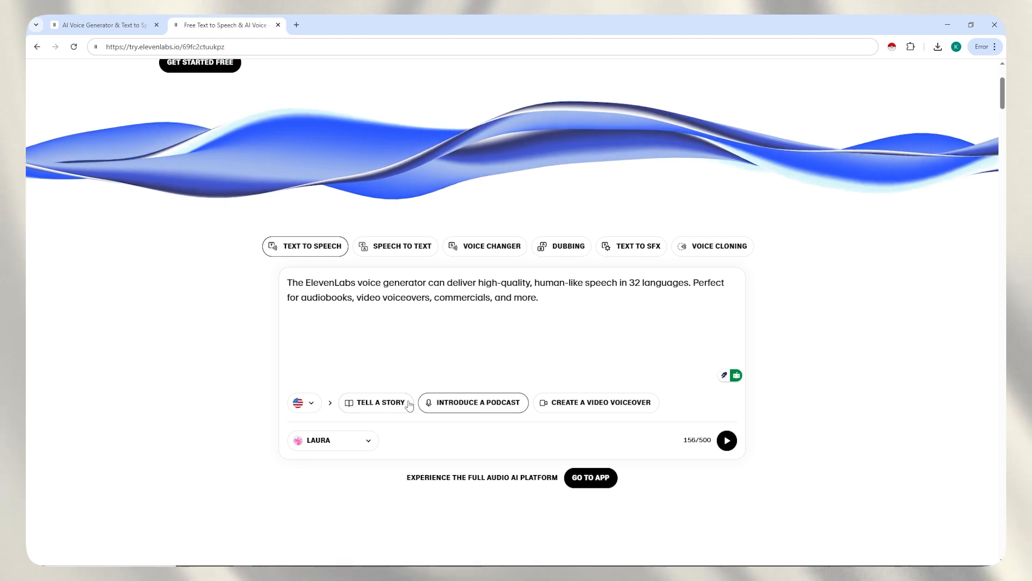
click(376, 403)
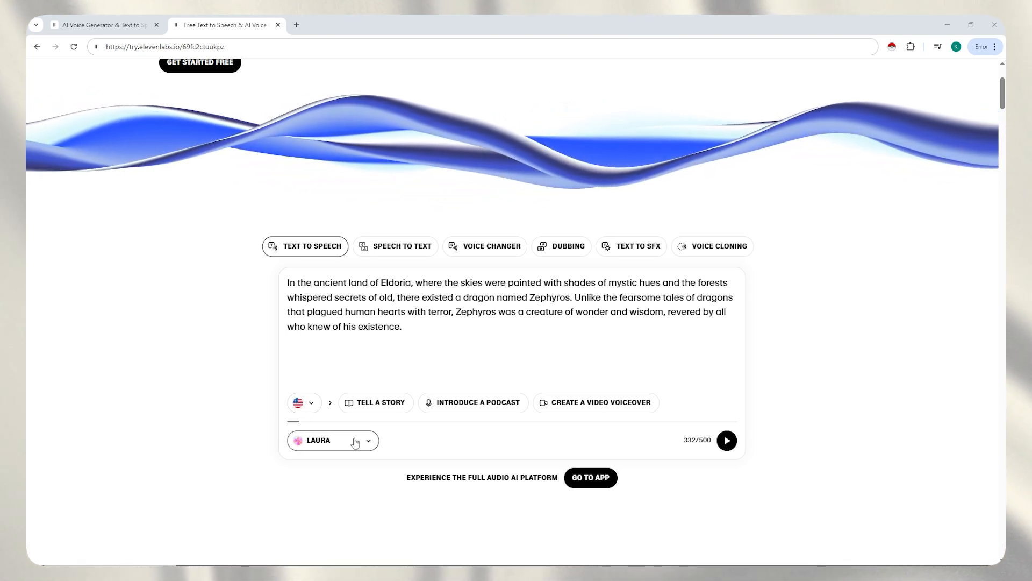
click(312, 407)
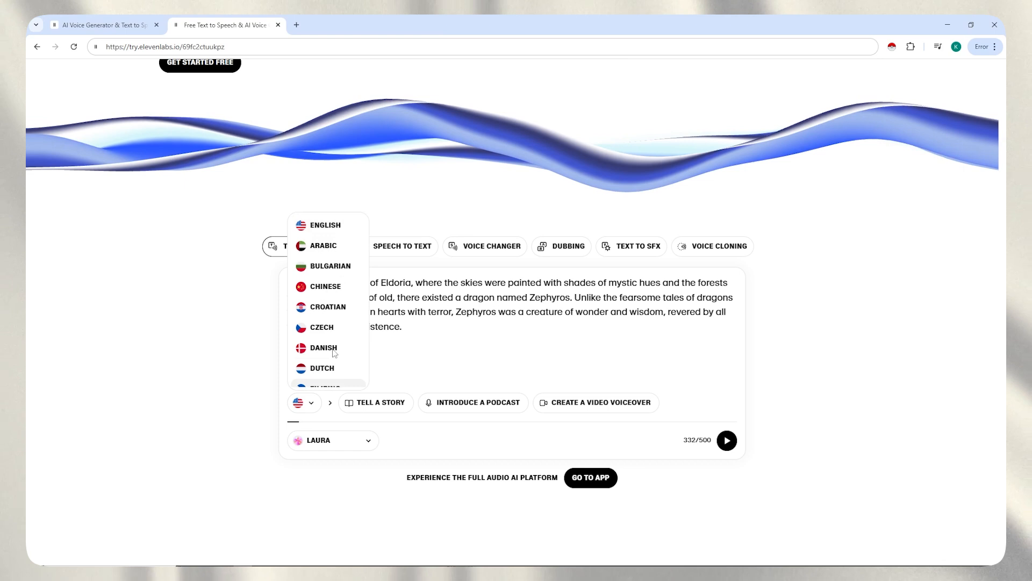
click(311, 228)
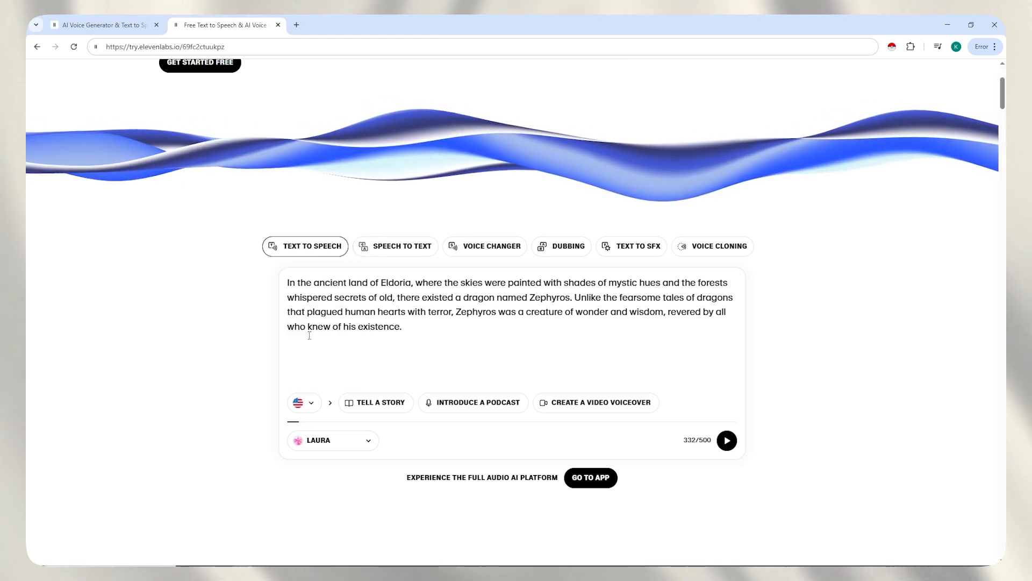
Step: Examine the Speech to Text demo's file upload area and the Voice Changer demo's recording options
click(378, 249)
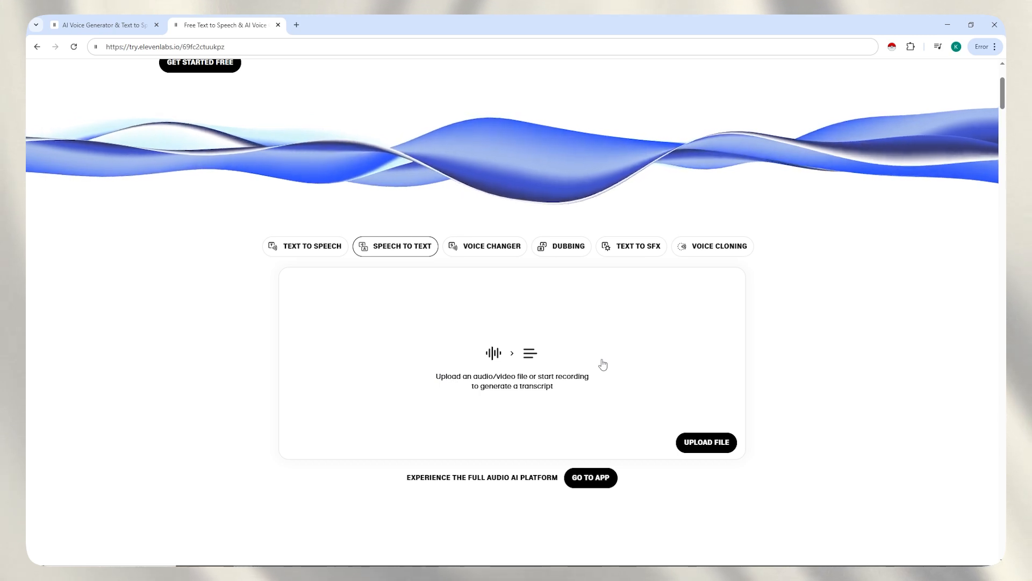
click(480, 249)
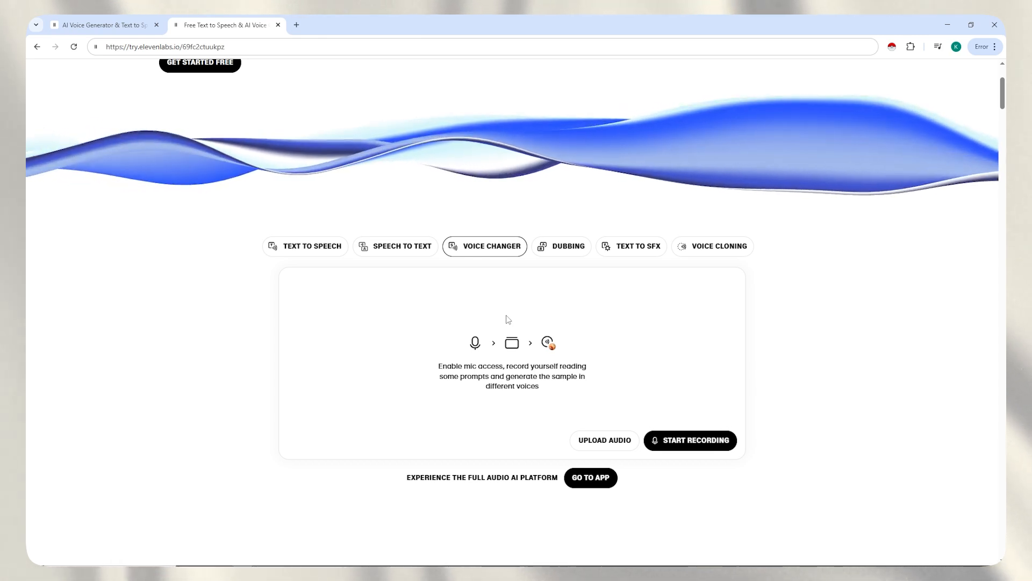
Step: Show the Dubbing demo, play and pause its English sample, and switch the video to the Hindi version
click(559, 248)
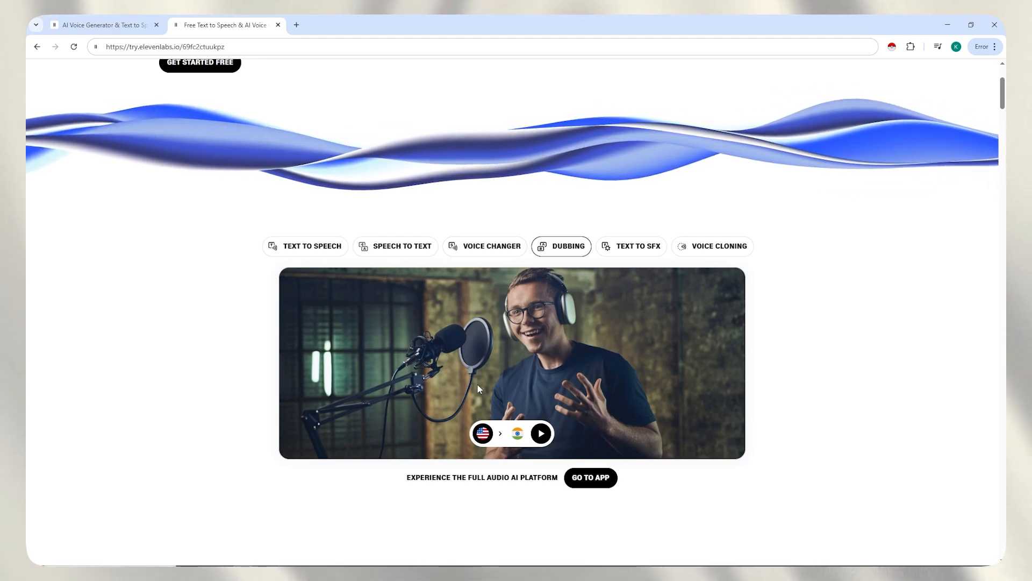
click(541, 433)
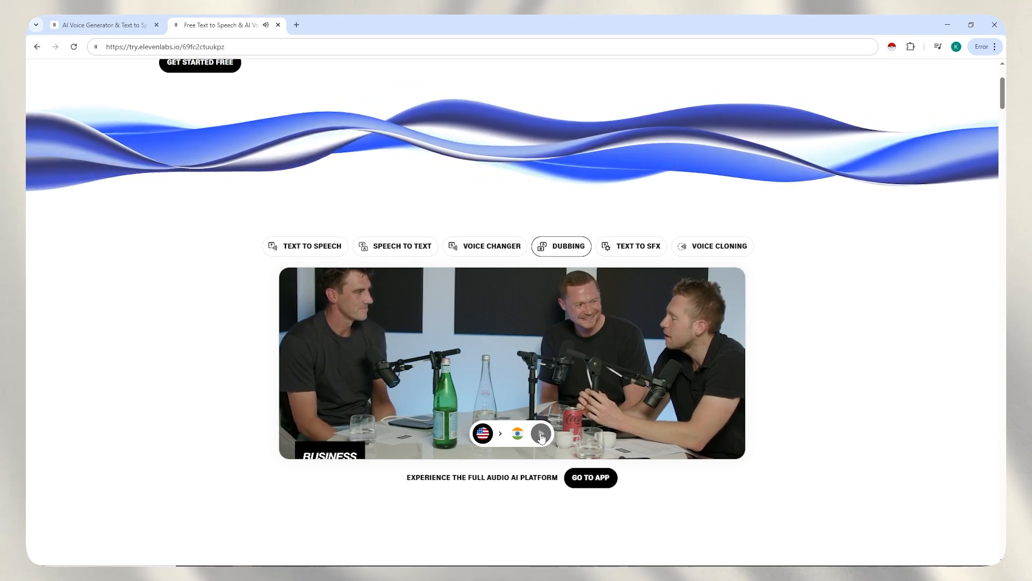
click(541, 434)
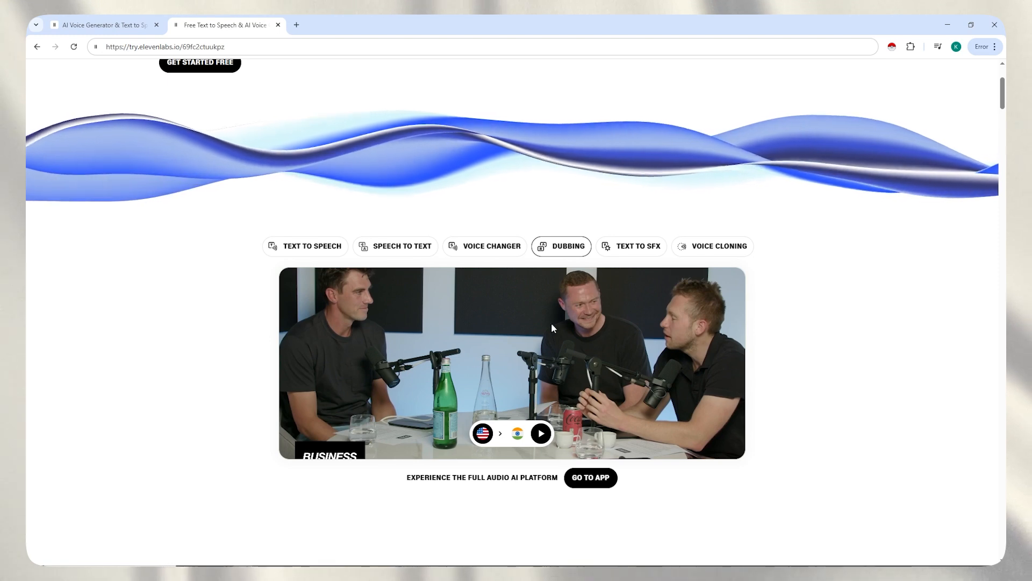
click(518, 438)
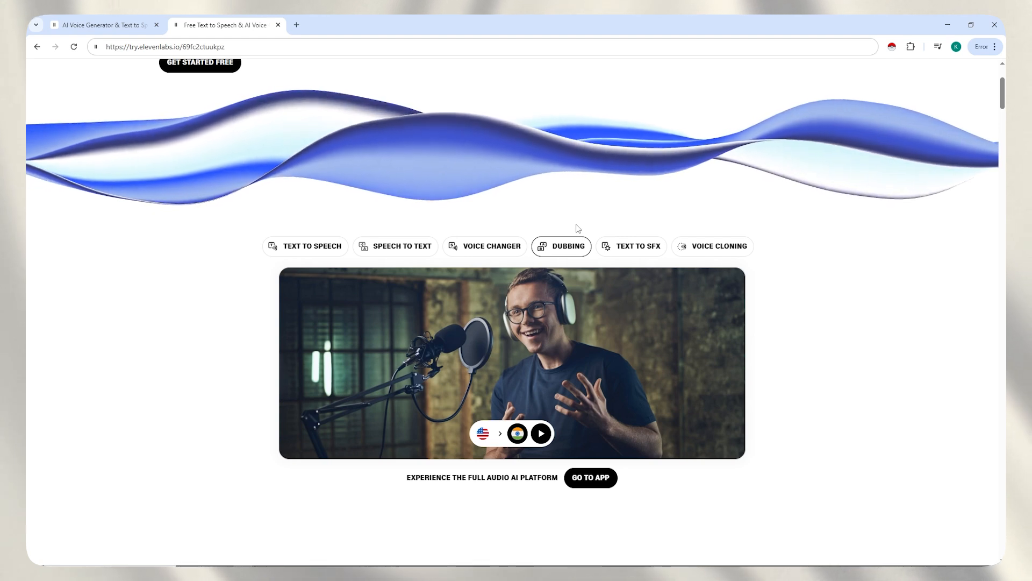
Step: Generate the Text to SFX sample "A powerful lion roaring in the African Savanna" and play Generation 1 and Generation 3
click(628, 247)
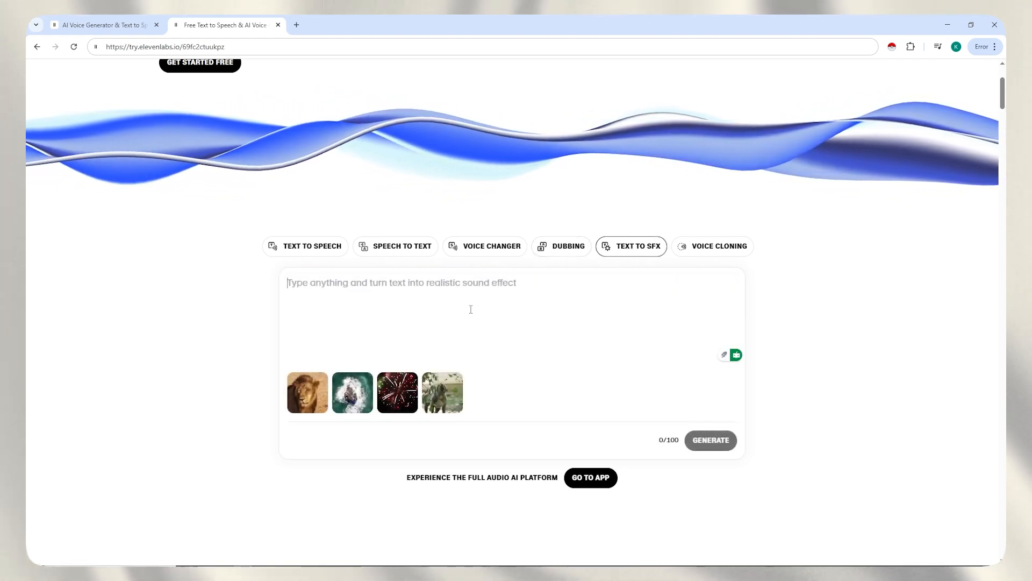
click(470, 309)
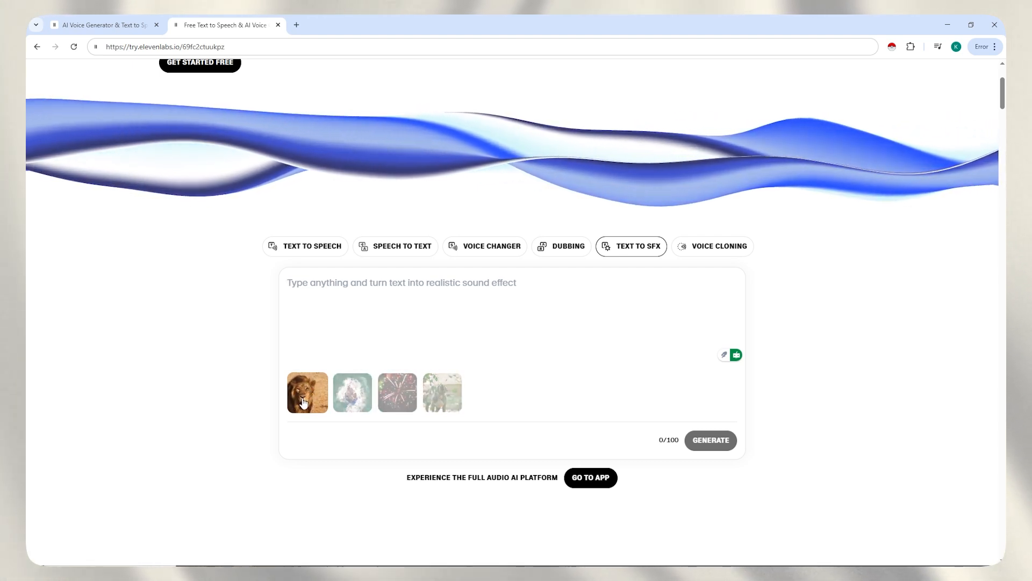
click(304, 403)
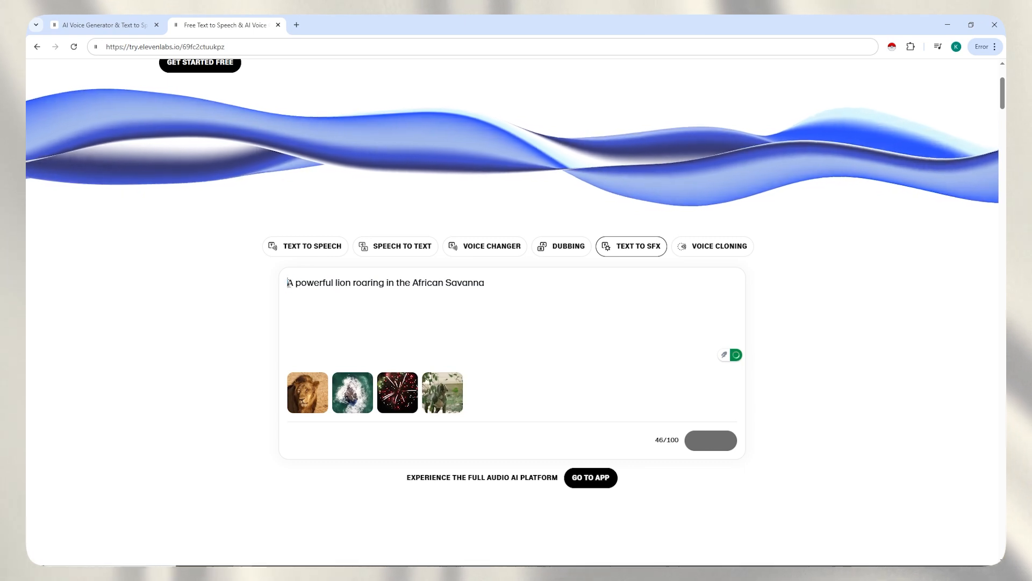
drag(289, 282, 486, 284)
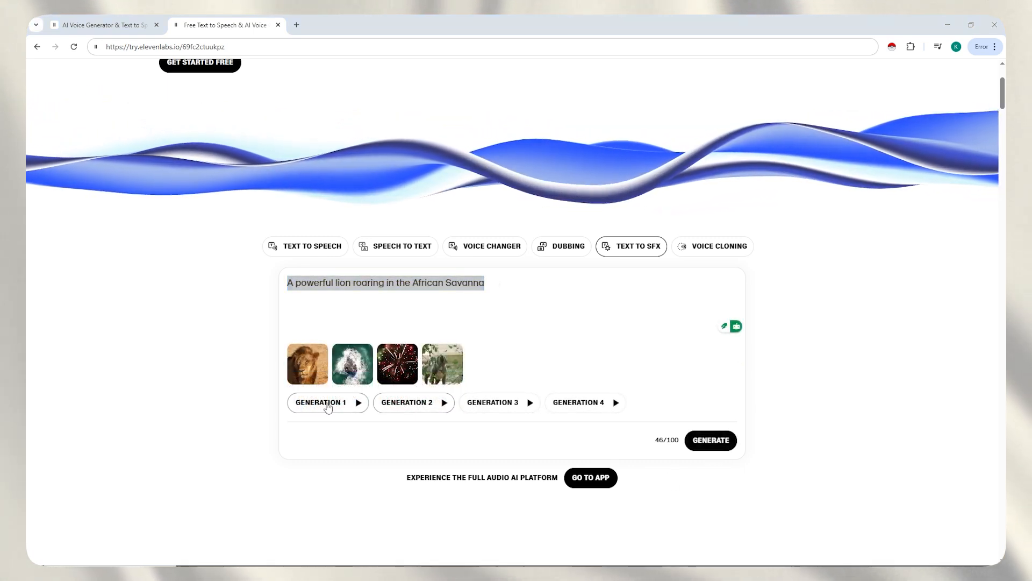
click(360, 403)
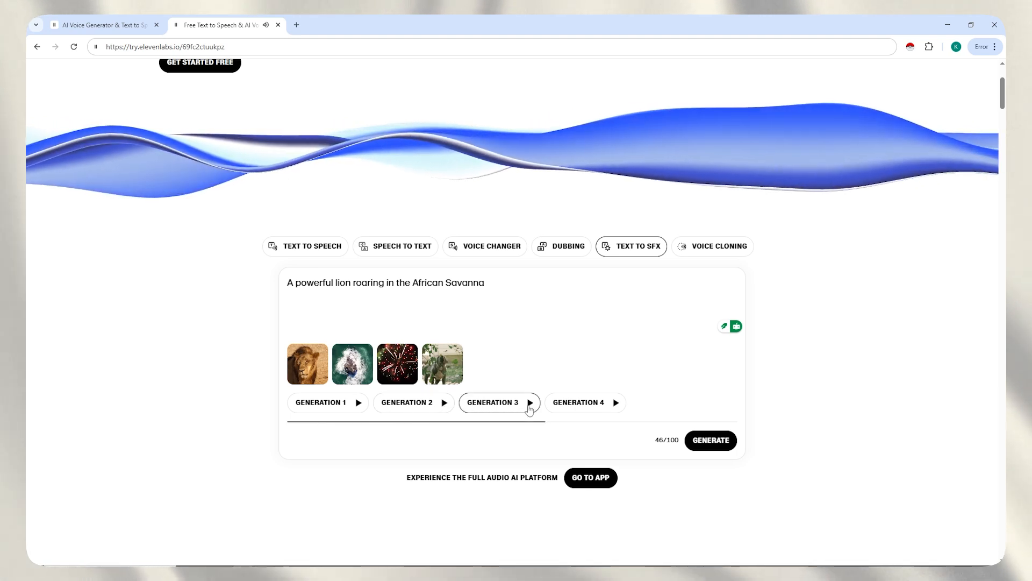
click(531, 408)
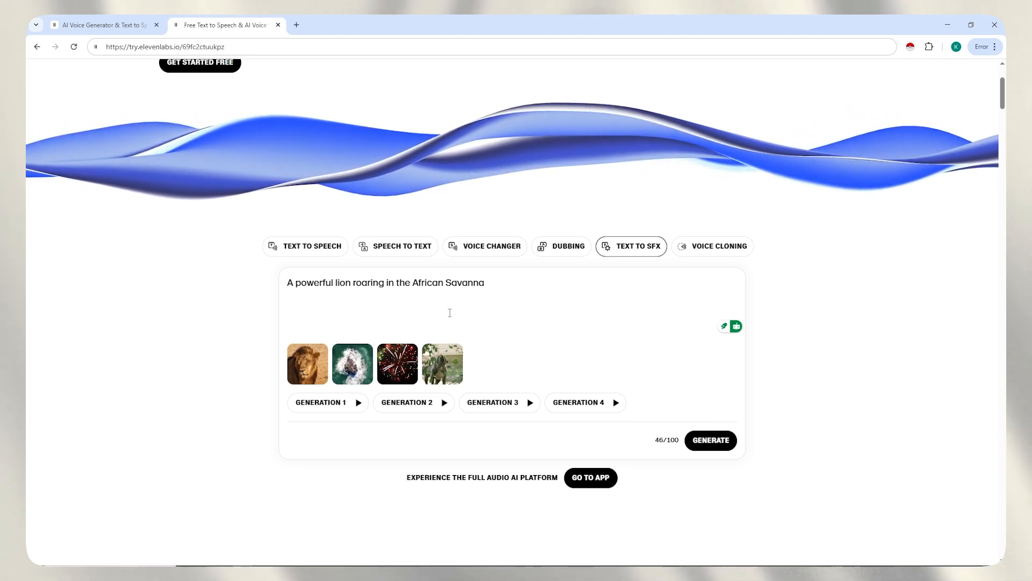
Step: Show the Voice Cloning demo and play Lily's original voice and its clone for comparison
click(712, 251)
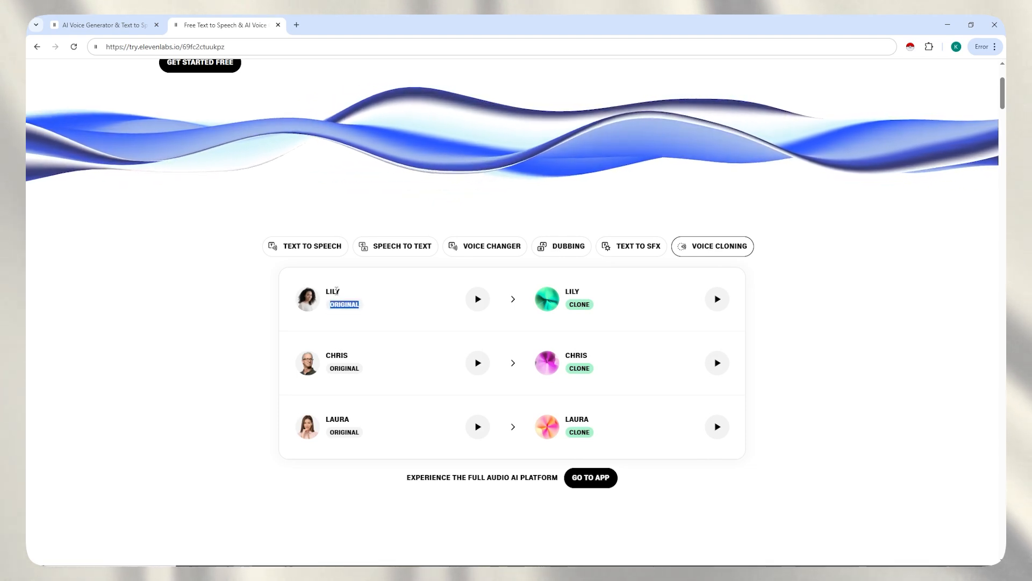
double_click(600, 306)
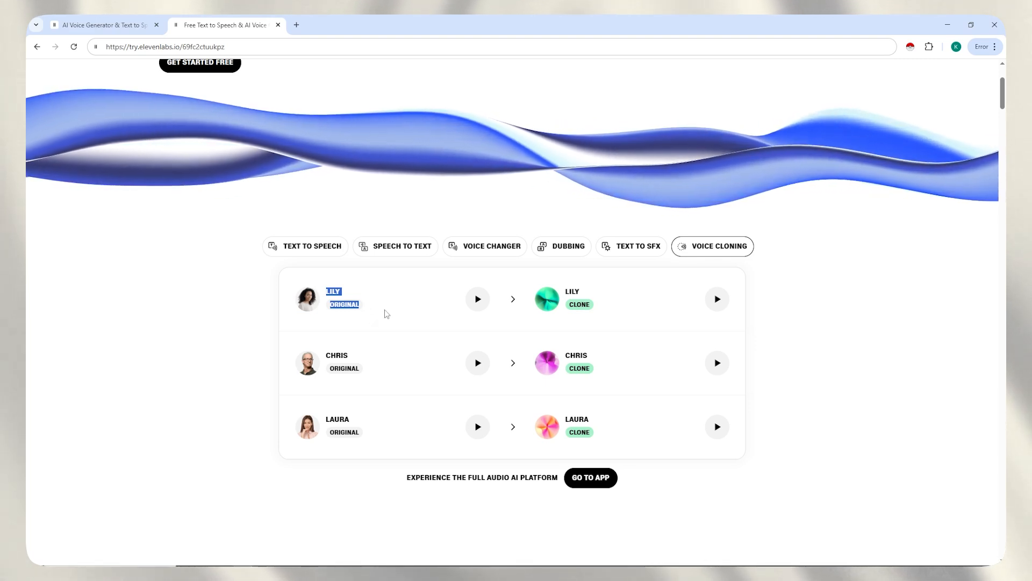
click(478, 300)
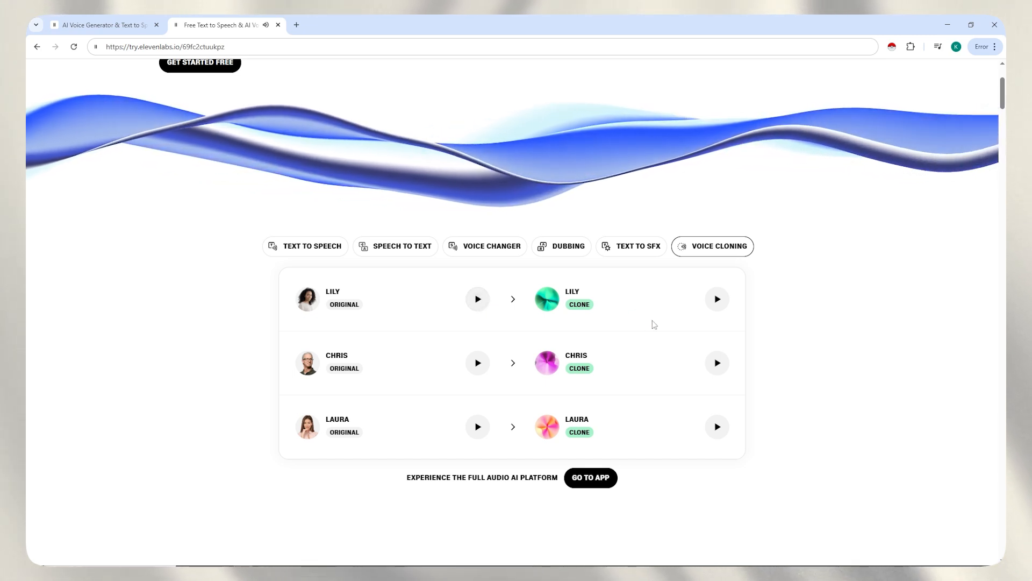
click(716, 303)
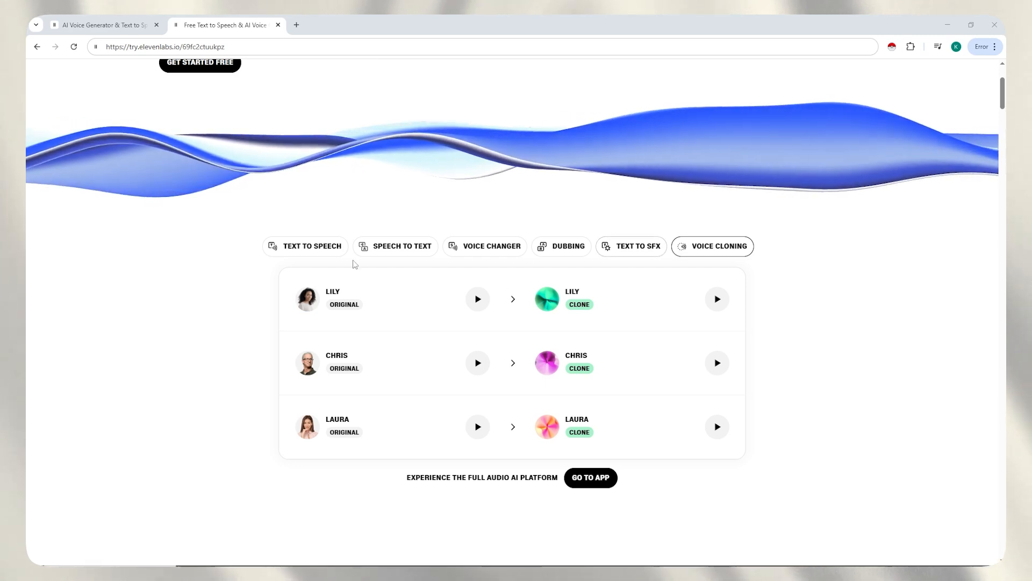
Step: Switch to the ElevenLabs app's browser tab and open the My voices list to check its voice slot usage
key(ctrl+shift+Tab)
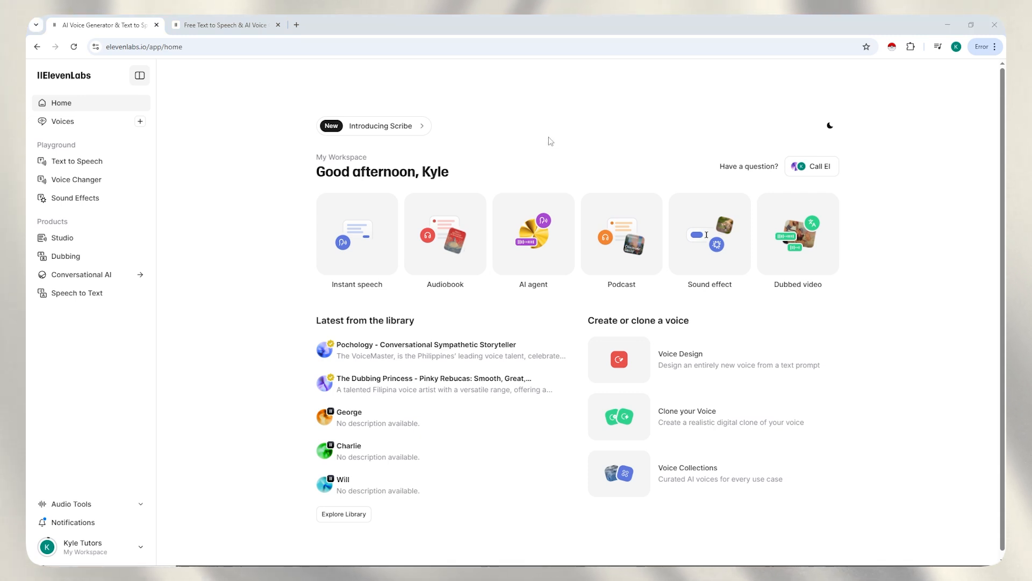
click(60, 126)
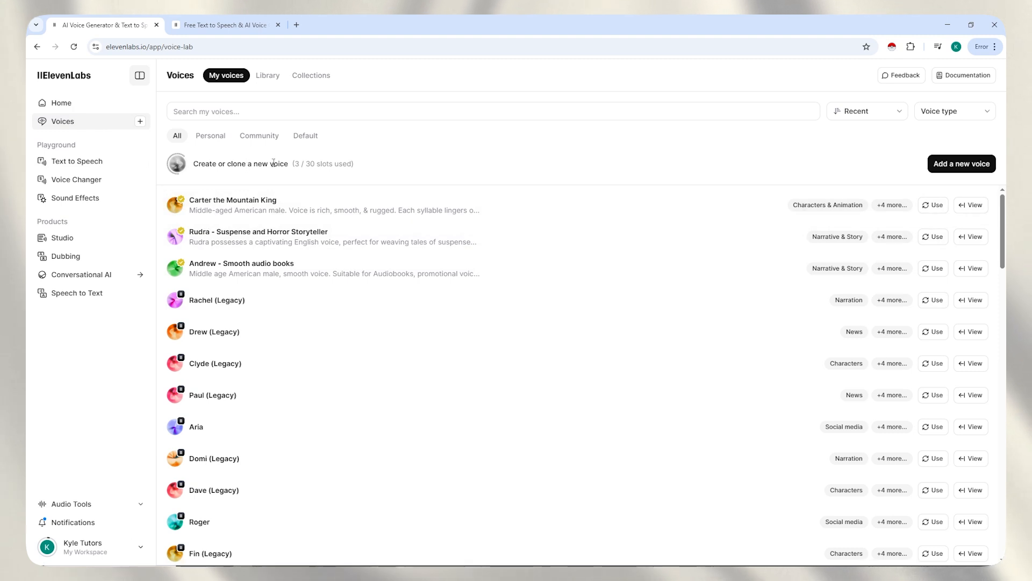
drag(339, 163, 352, 164)
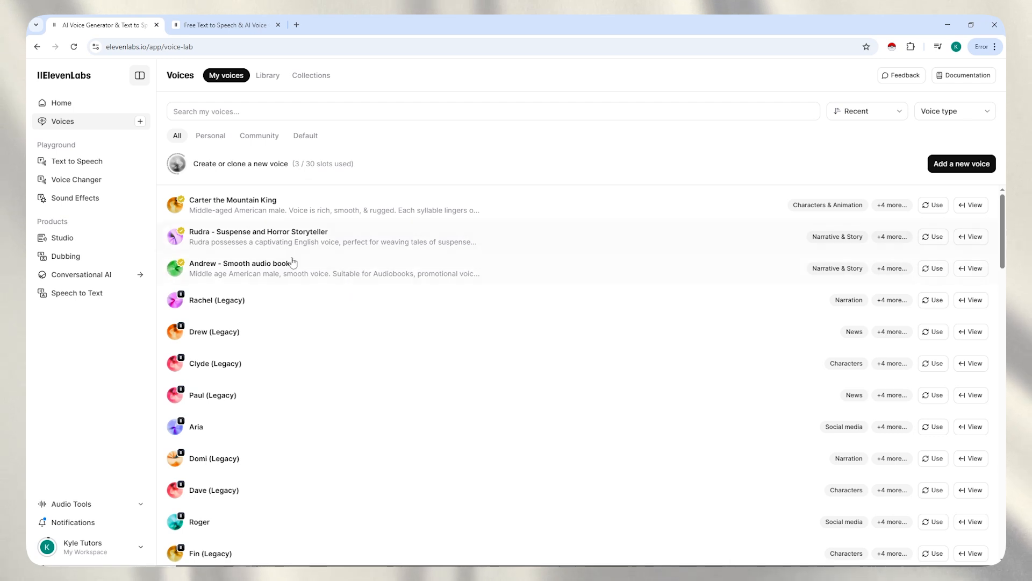
Step: Start adding a new voice from My voices using the Instant Voice Clone option
scroll(293, 262, down, 2)
scroll(295, 293, up, 2)
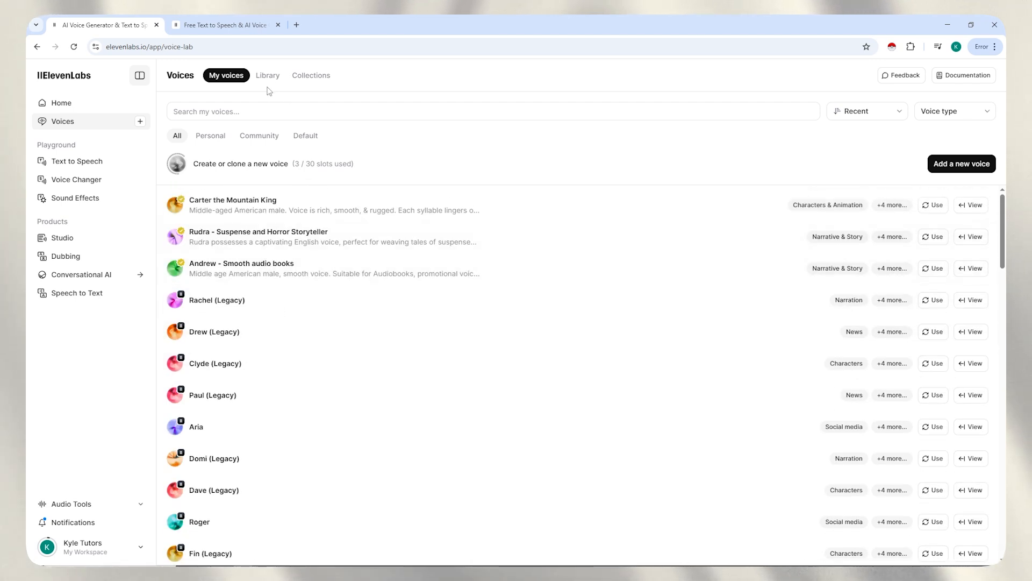
drag(226, 163, 284, 164)
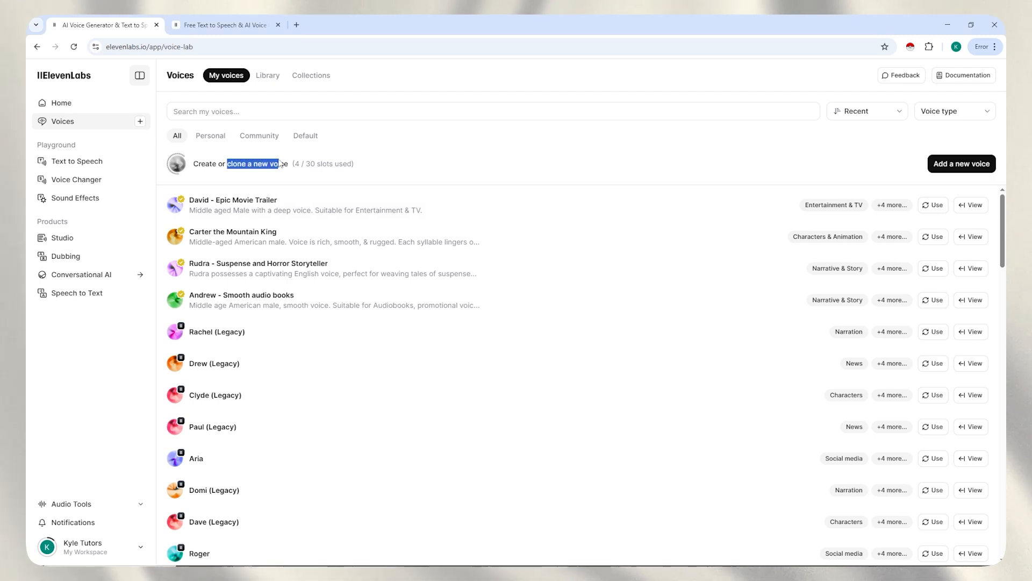
click(953, 164)
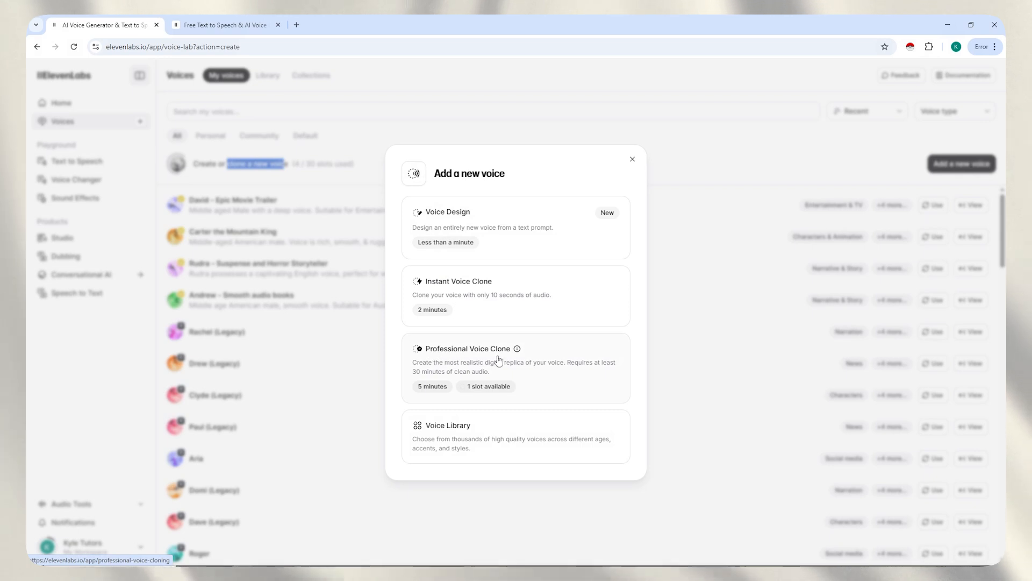
click(466, 293)
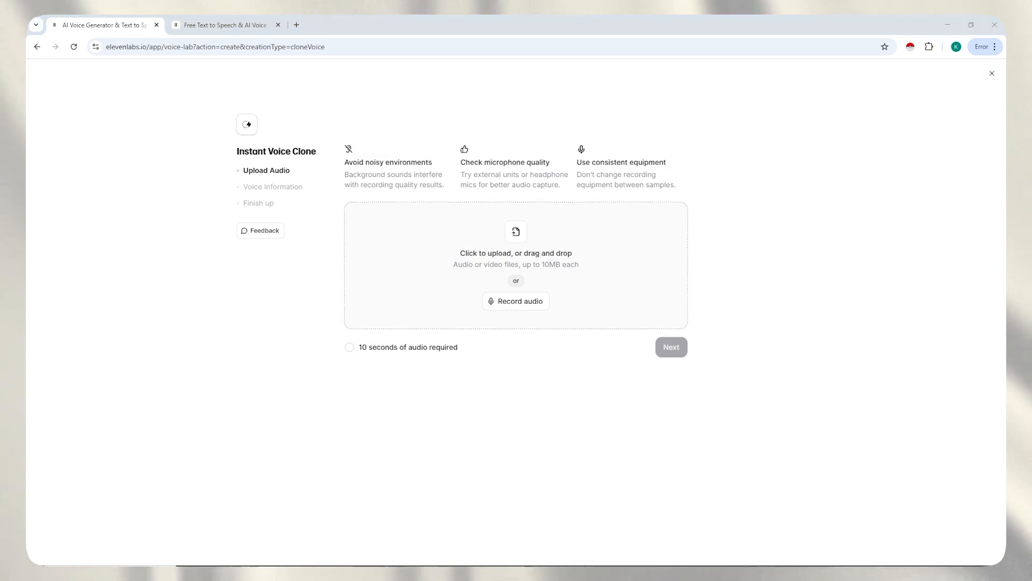
Step: Upload clone.mp4 as the clone's audio sample, continue to the voice information and preview the cloned voice
mouse_move(1021, 532)
mouse_down()
mouse_move(528, 224)
mouse_move(517, 257)
mouse_up()
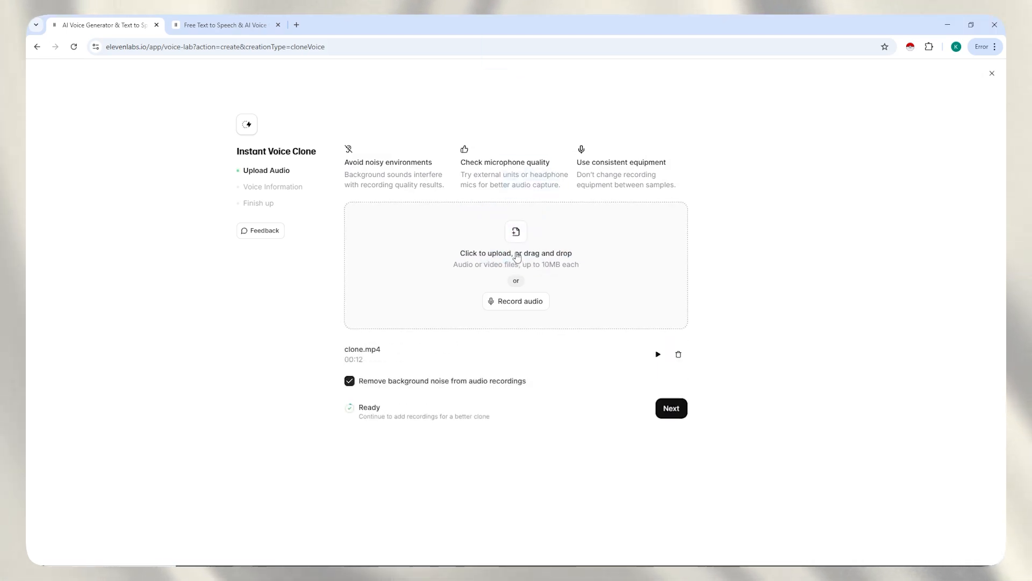
click(670, 410)
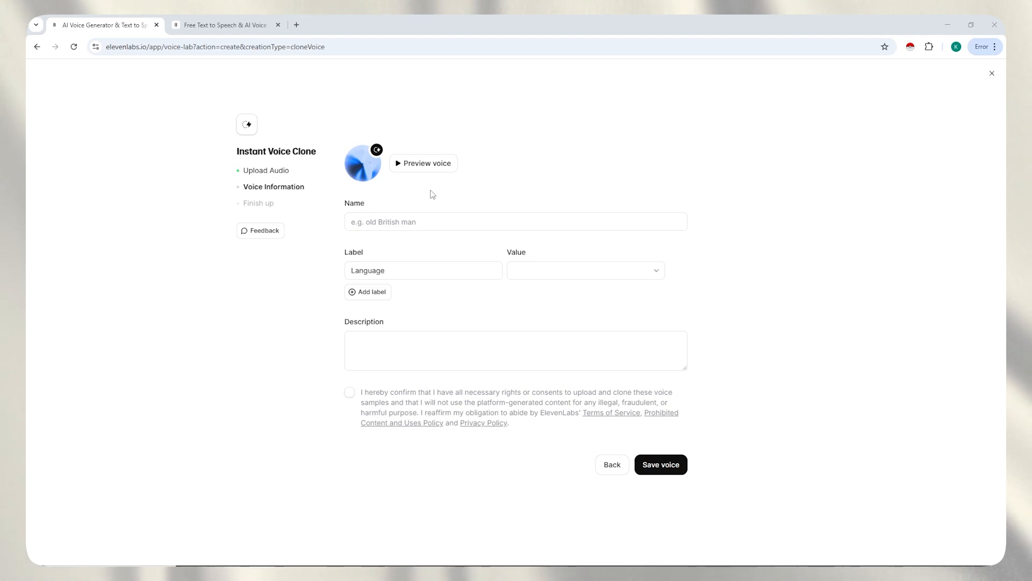
click(398, 164)
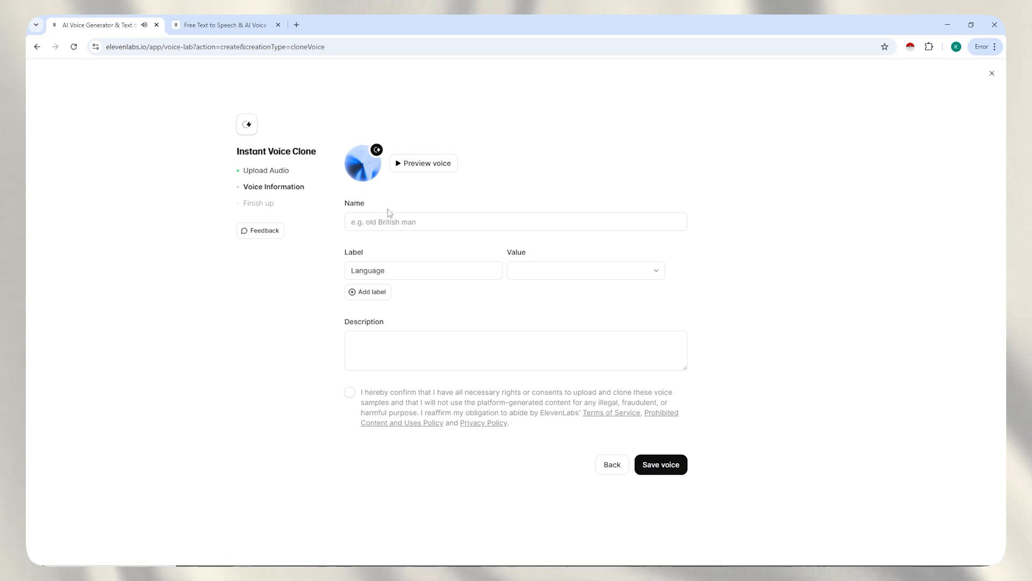
Step: Name the voice "sample clone" and set its Language label to English
click(380, 224)
text(sample clone)
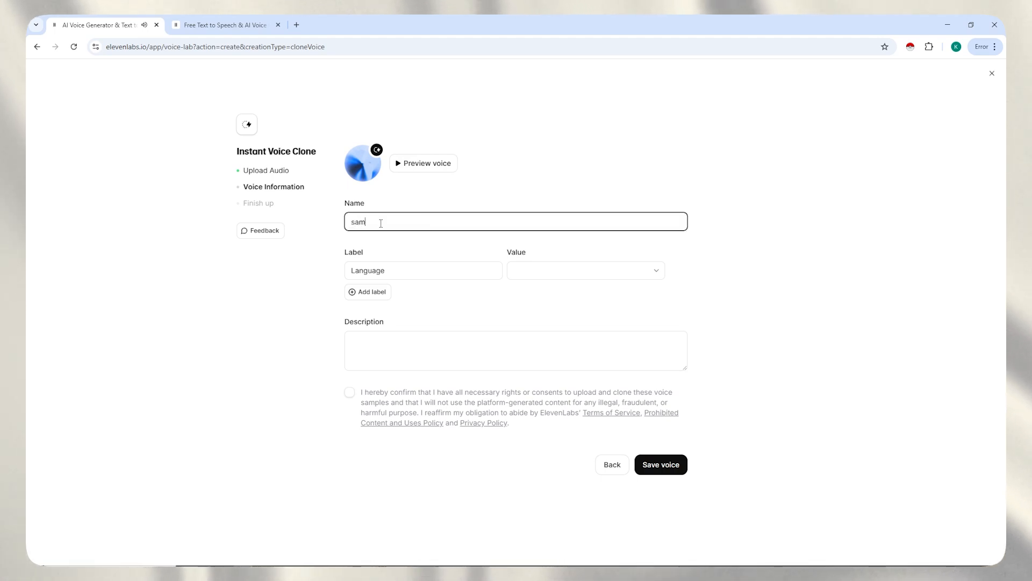
click(412, 274)
click(543, 273)
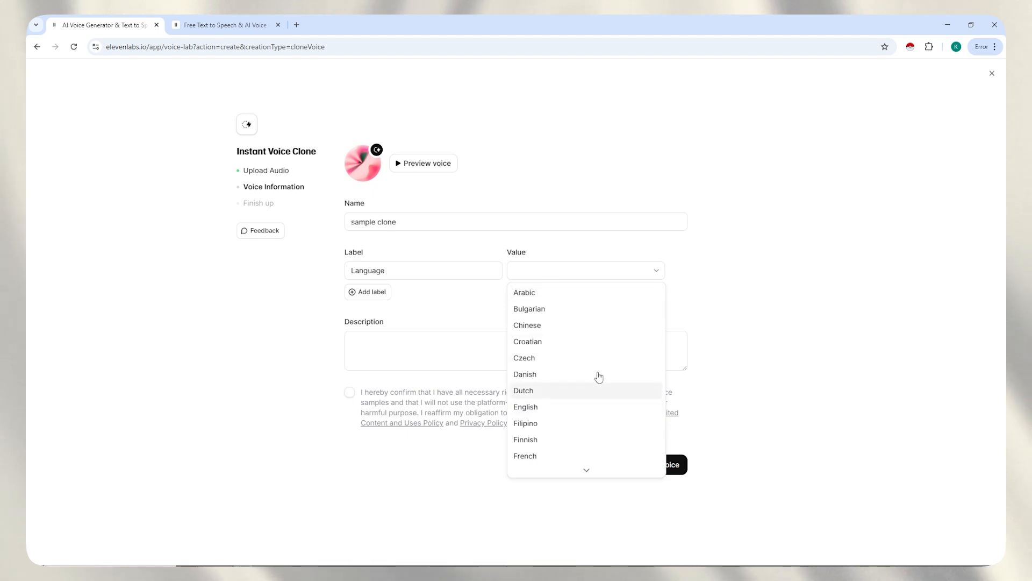
scroll(599, 376, down, 2)
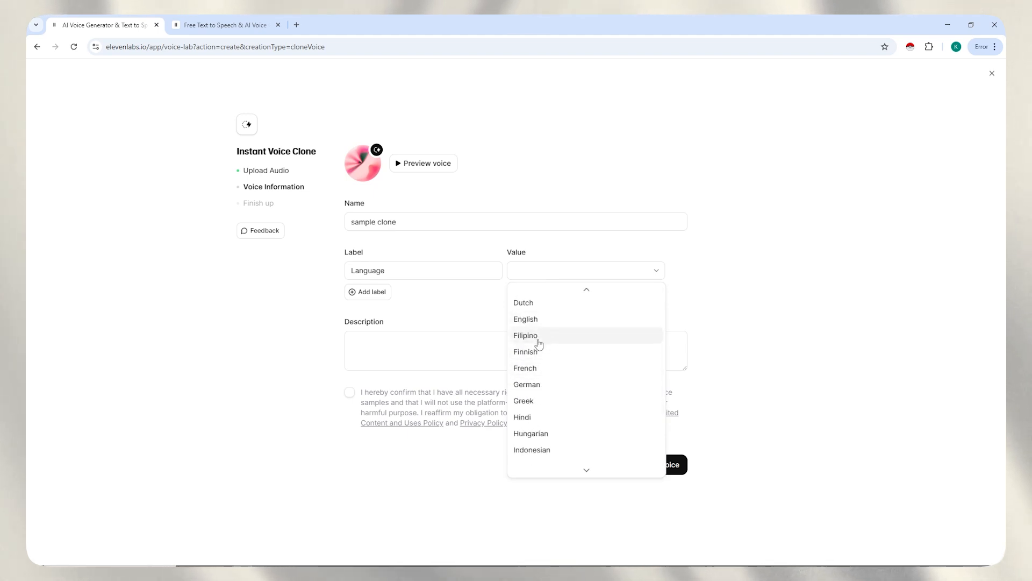
scroll(543, 352, down, 4)
scroll(559, 346, up, 5)
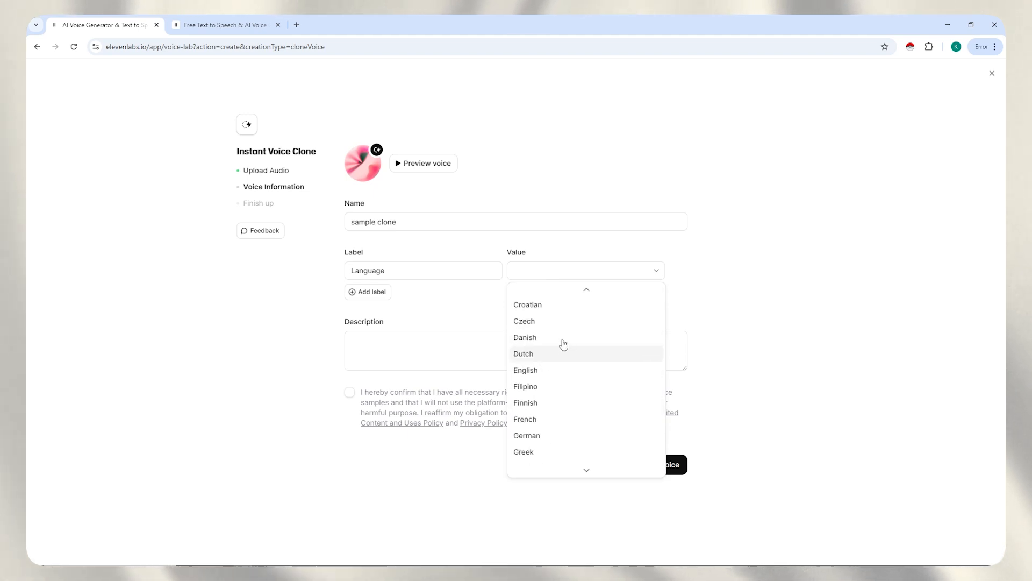
click(541, 376)
Step: Describe the voice as "sample", accept the rights confirmation and save the clone, skipping the suggested try-outs
click(404, 355)
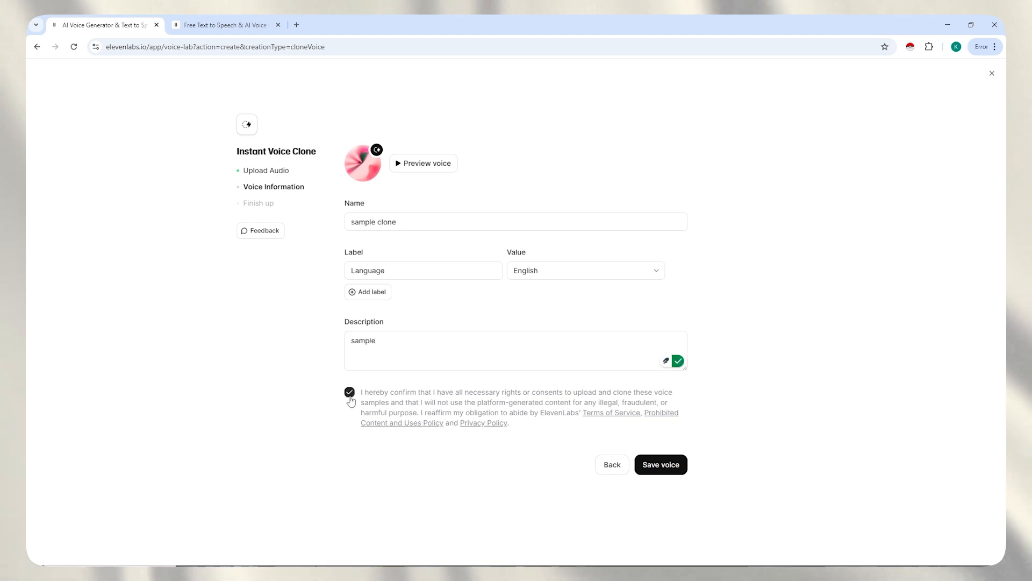
click(657, 463)
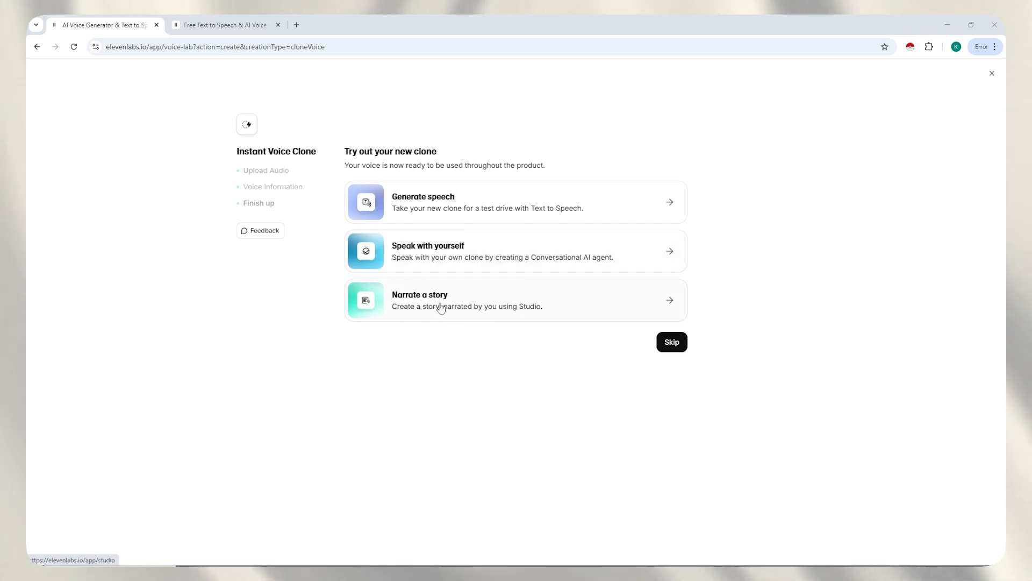
click(670, 343)
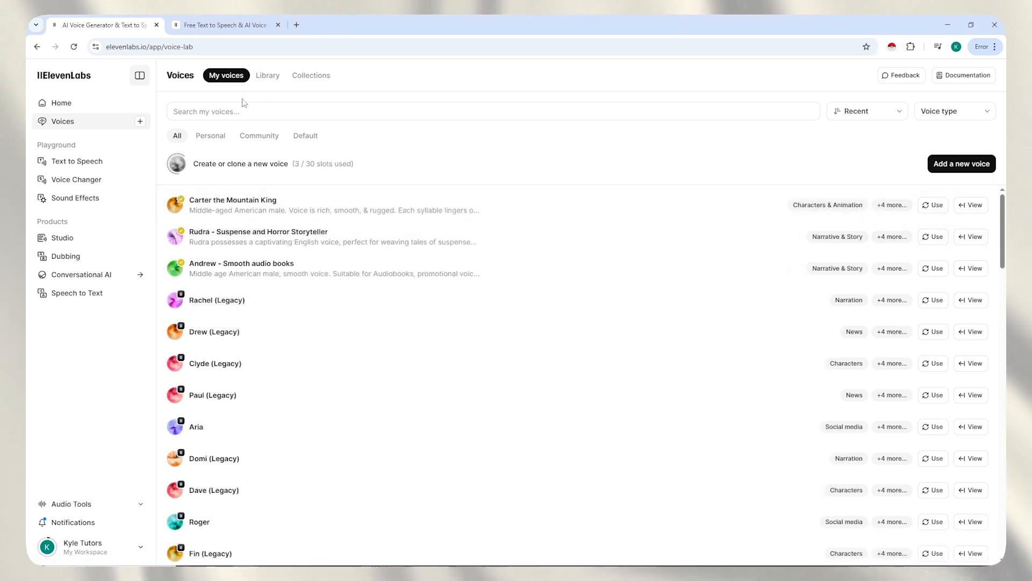
Step: Browse the Trending voices in the voice Library and play the preview of Andrew - Smooth audio books
click(265, 76)
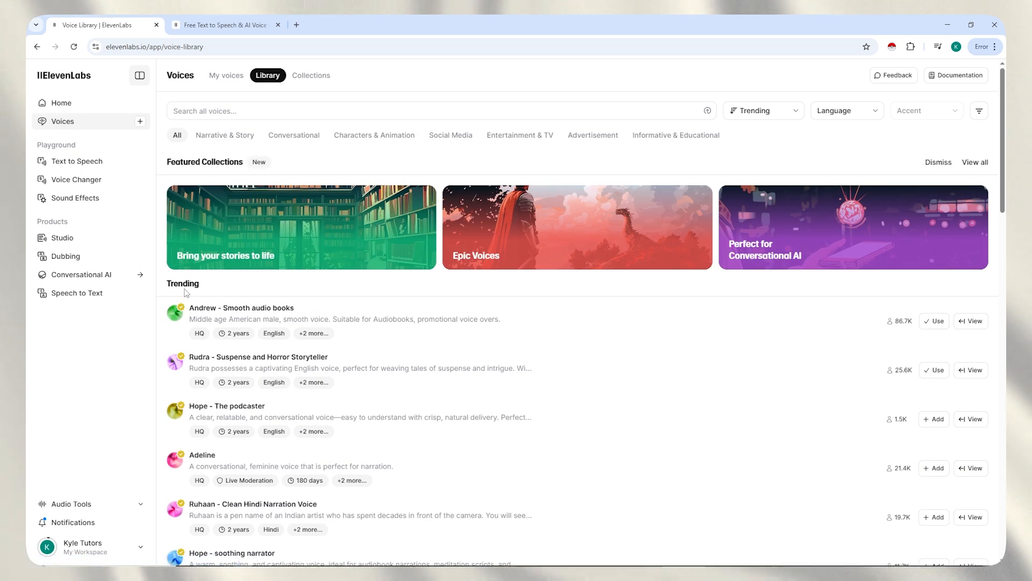
scroll(187, 293, down, 3)
scroll(274, 244, up, 1)
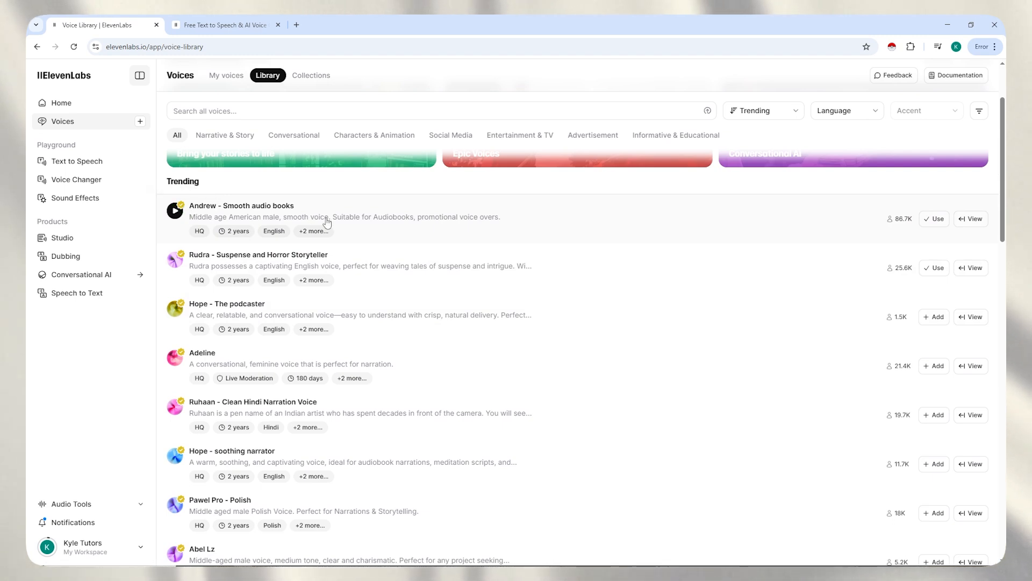
click(175, 217)
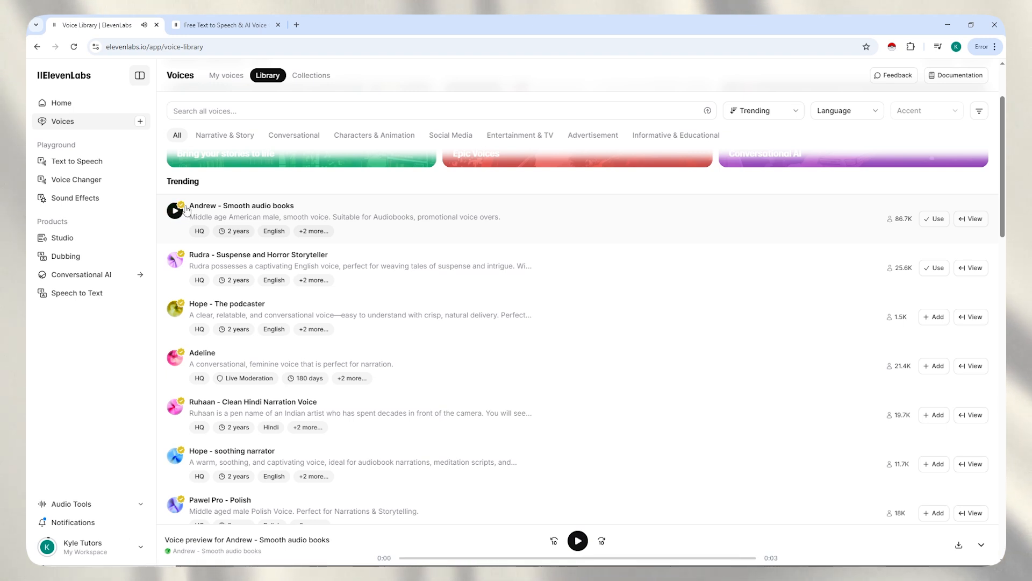
scroll(185, 212, up, 2)
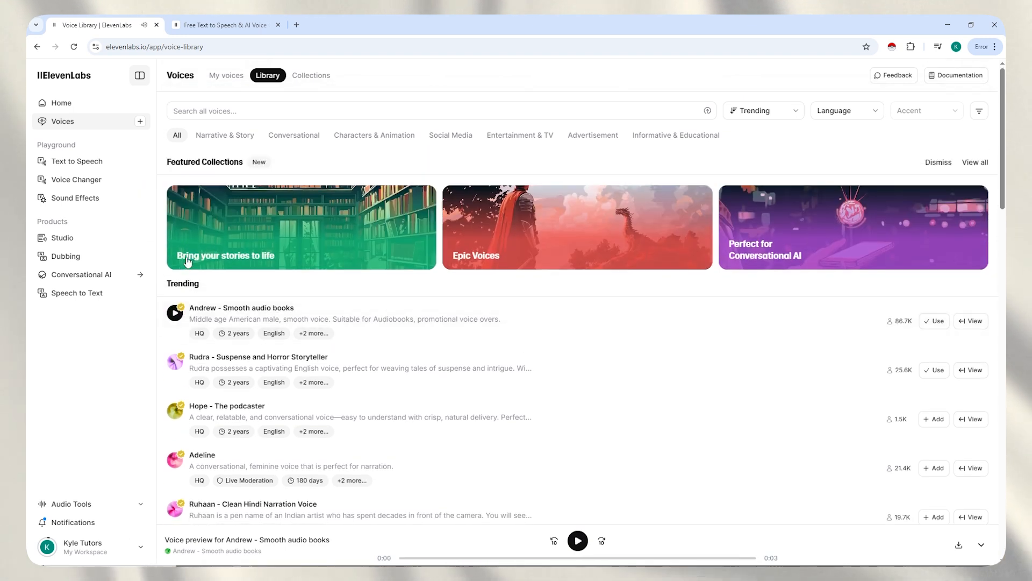
Step: Open the Epic Voices collection and add the David - Epic Movie Trailer voice to My voices
click(310, 76)
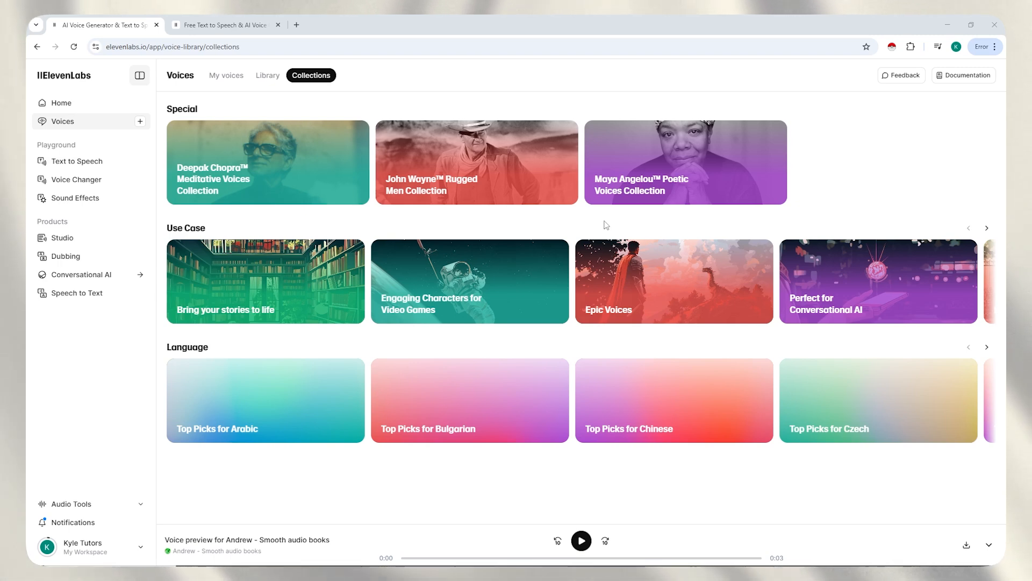
click(662, 279)
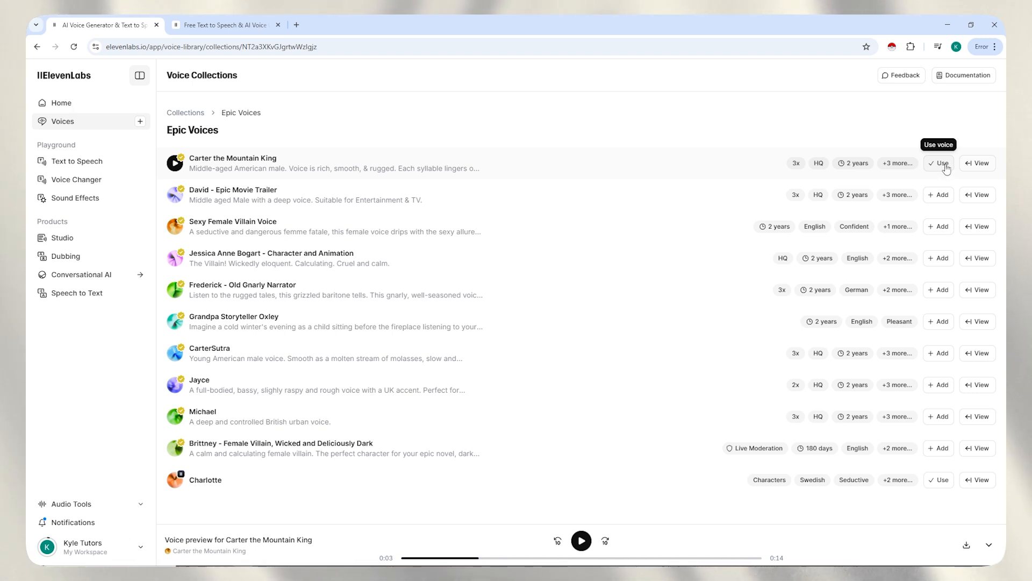
click(941, 196)
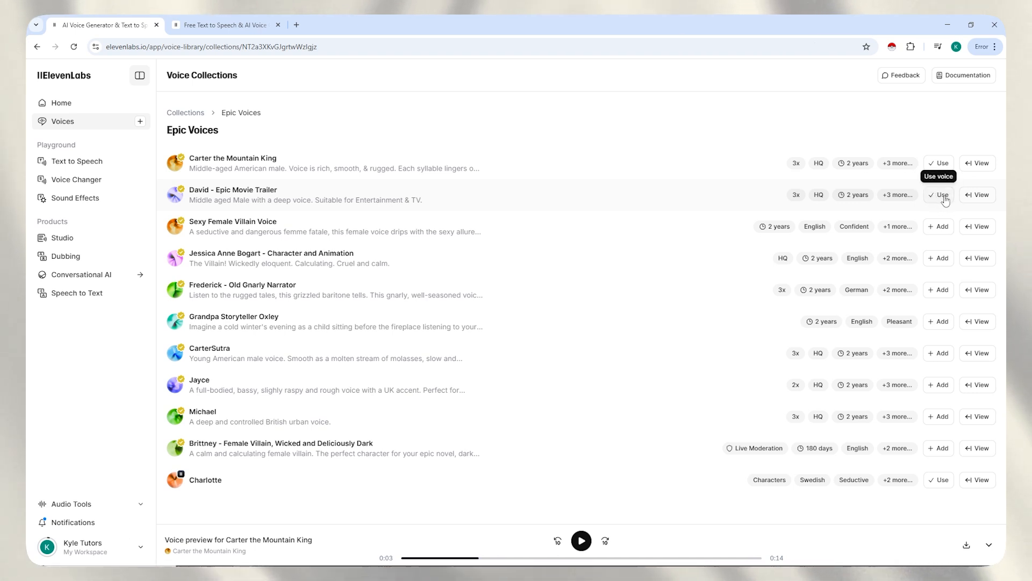
Step: View the details of David - Epic Movie Trailer, highlight its description and close the details
click(979, 196)
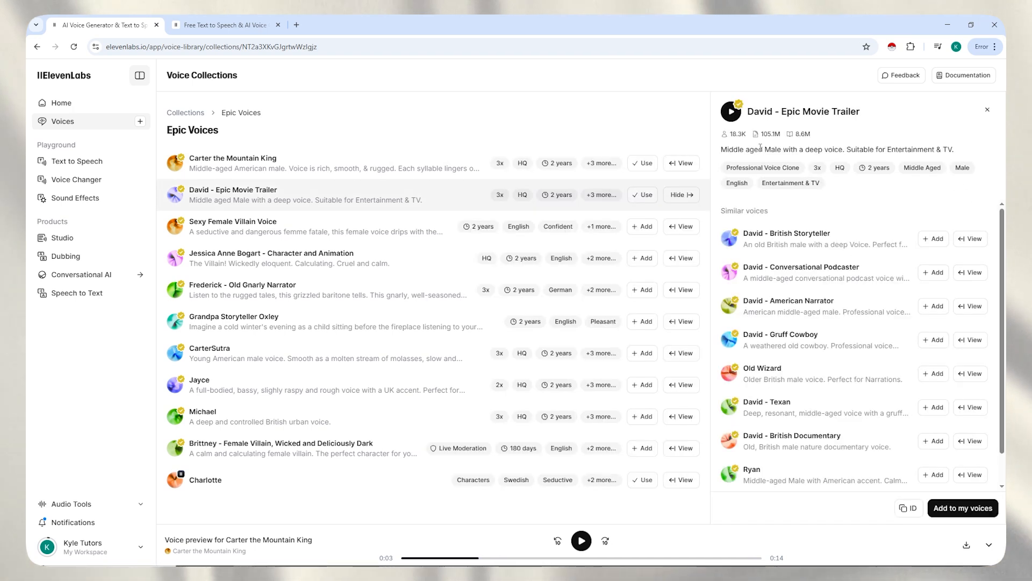
drag(761, 150, 959, 154)
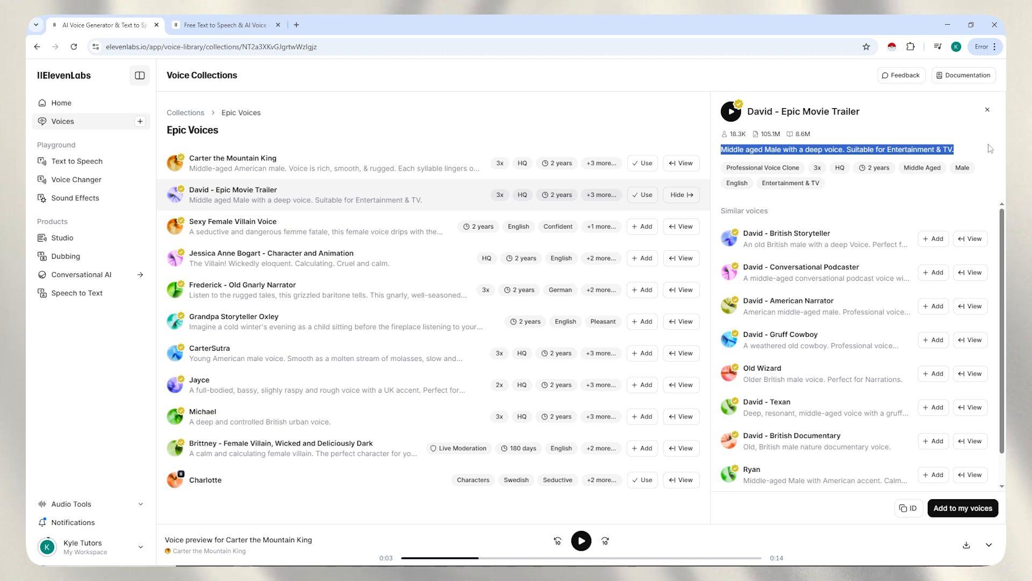
click(987, 109)
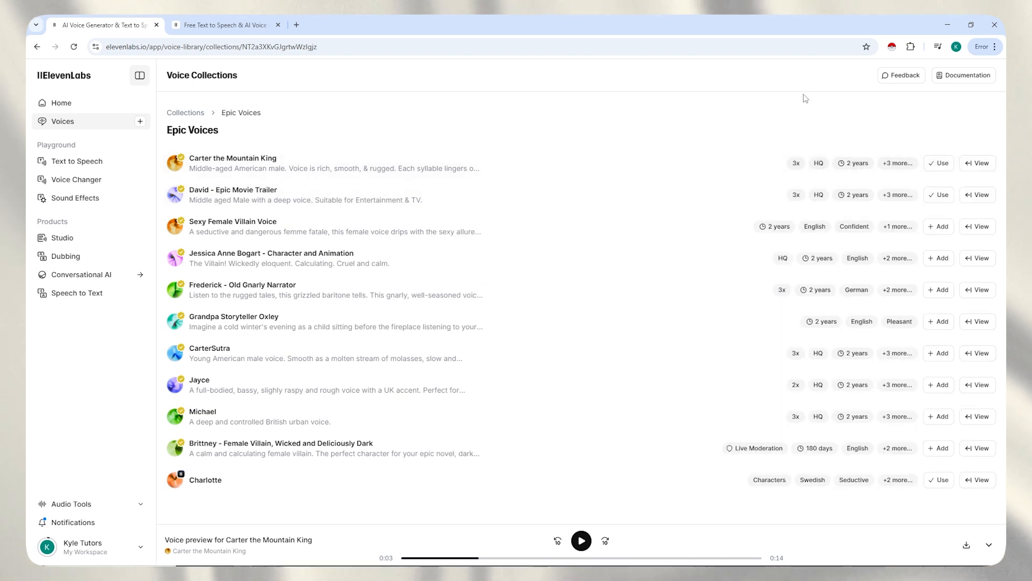
Step: Return to the voice Library and play the previews of Rudra - Suspense and Horror Storyteller, Hope - The podcaster and Adeline
click(93, 122)
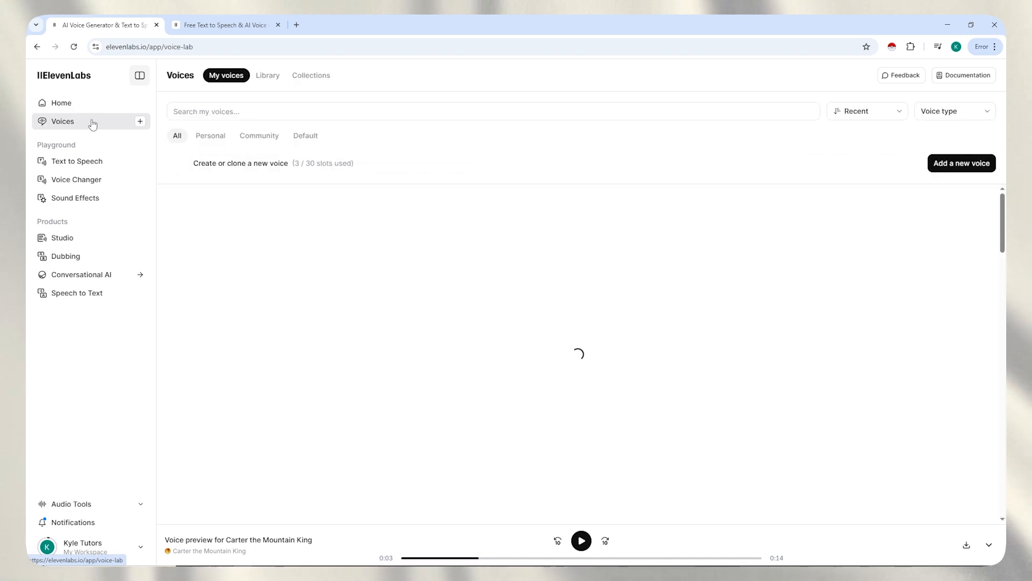
click(268, 77)
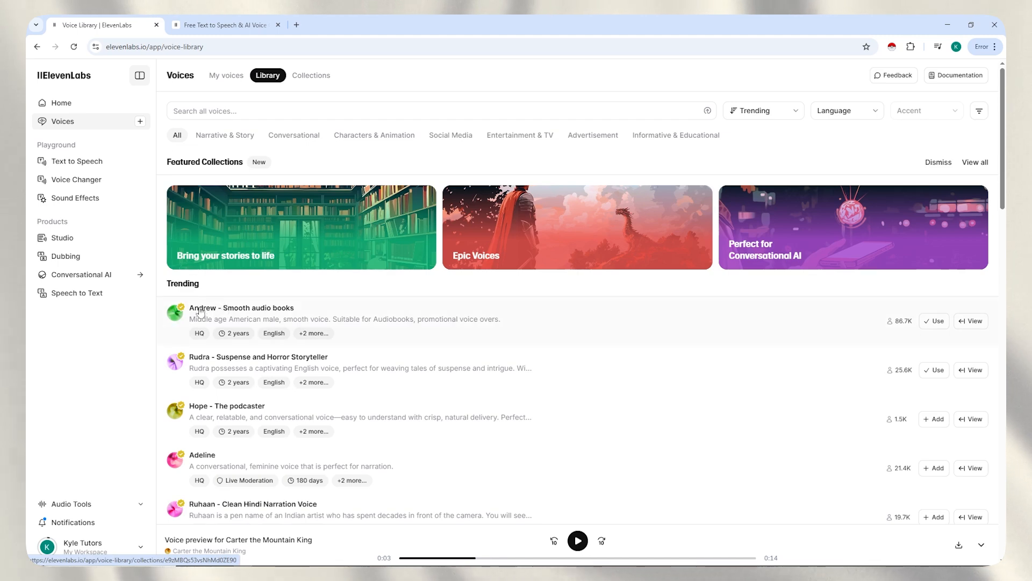
scroll(177, 326, down, 1)
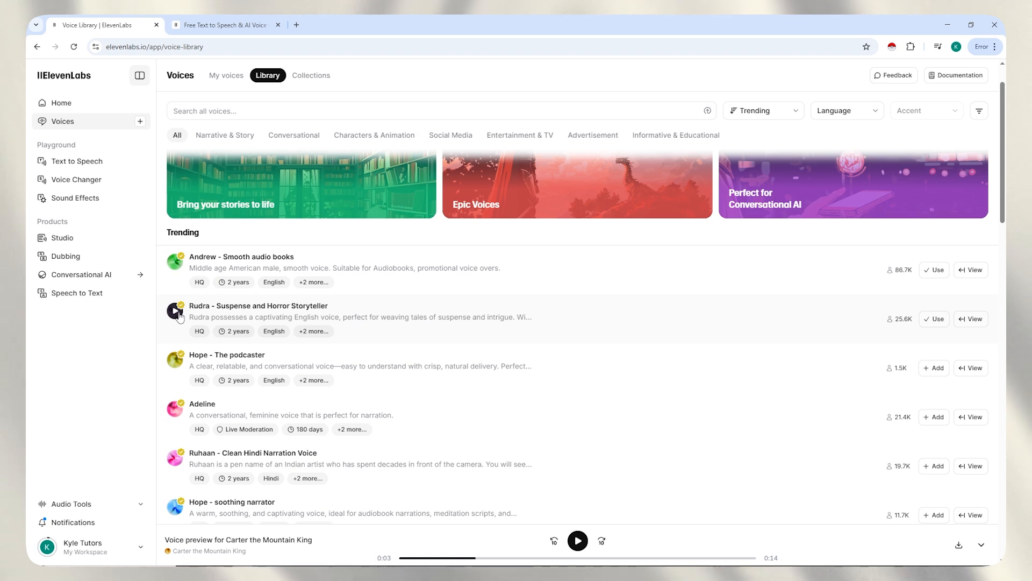
click(178, 315)
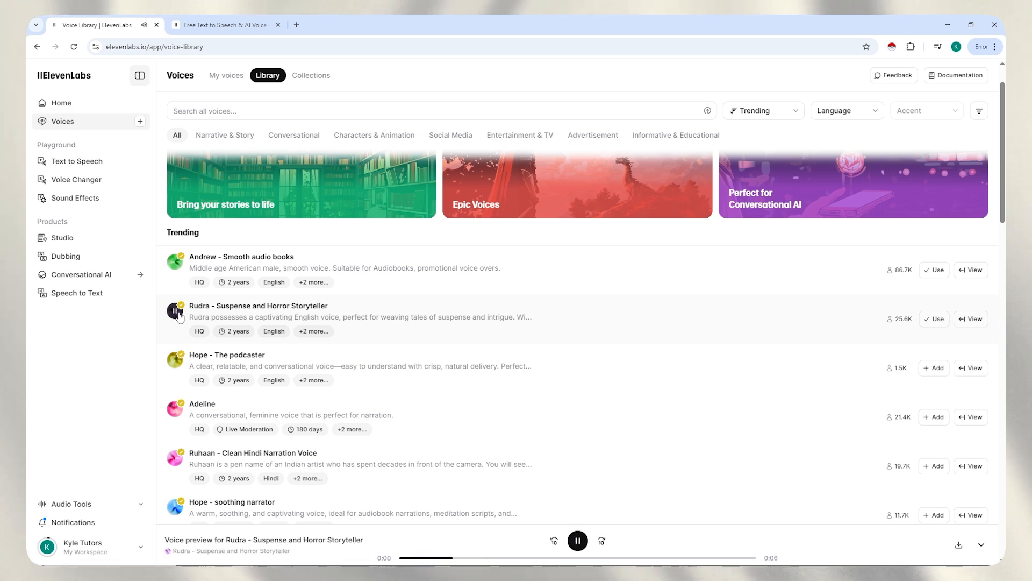
click(179, 361)
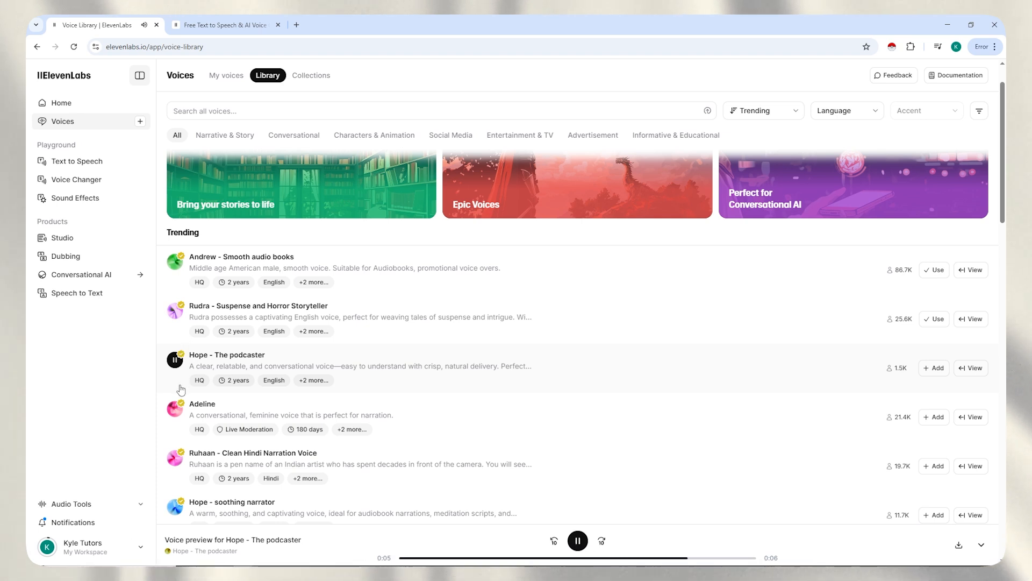
scroll(195, 357, down, 2)
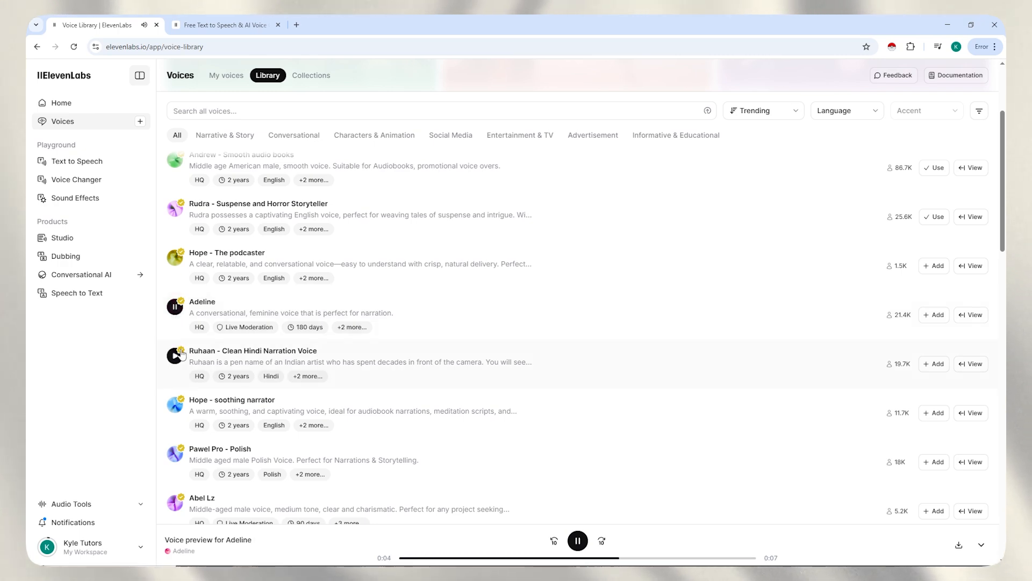
scroll(338, 170, up, 3)
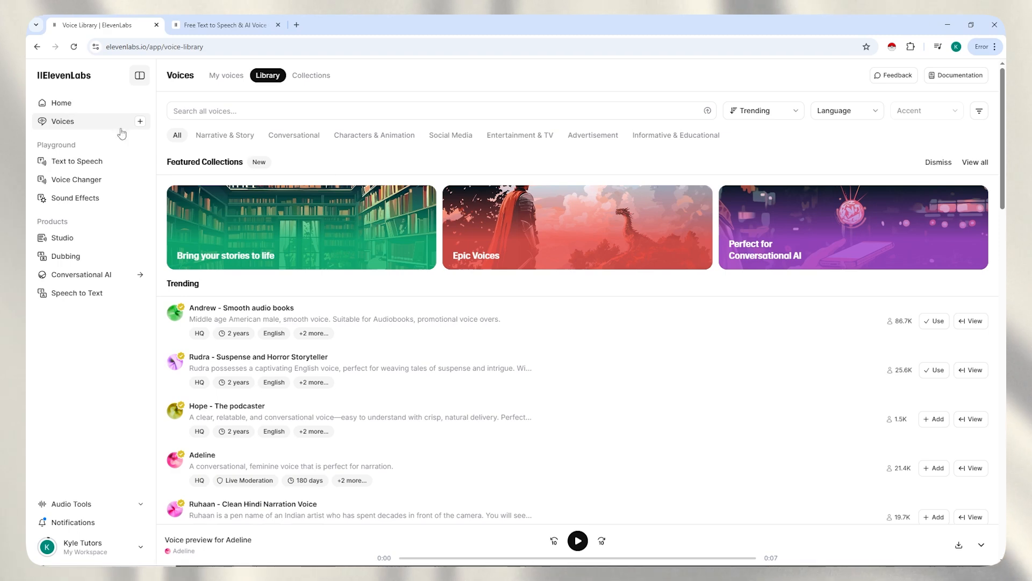
scroll(353, 237, down, 3)
scroll(371, 253, up, 3)
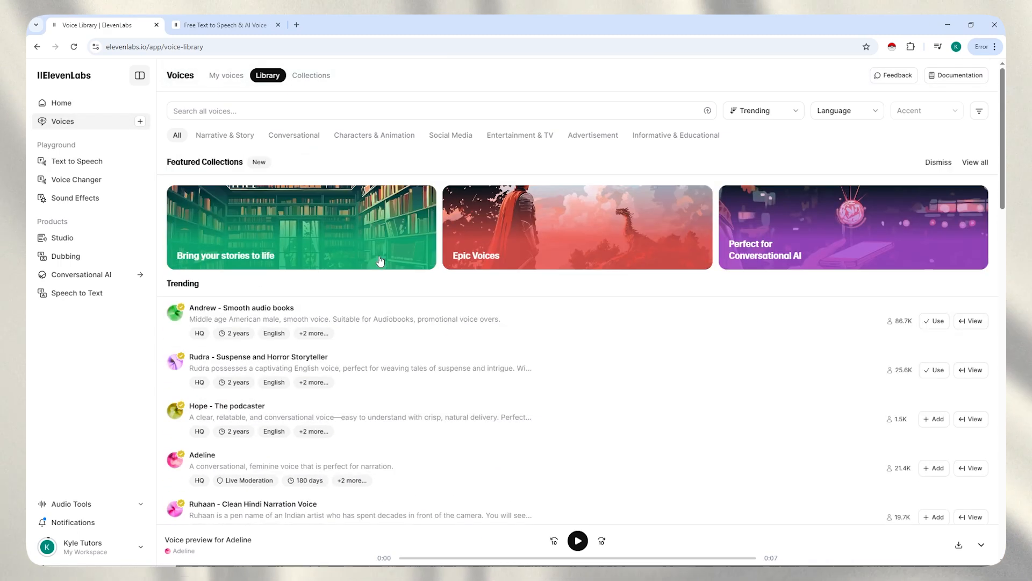
Step: Use the David - Epic Movie Trailer voice from My voices in Text to Speech and show the list of selectable voices
click(69, 162)
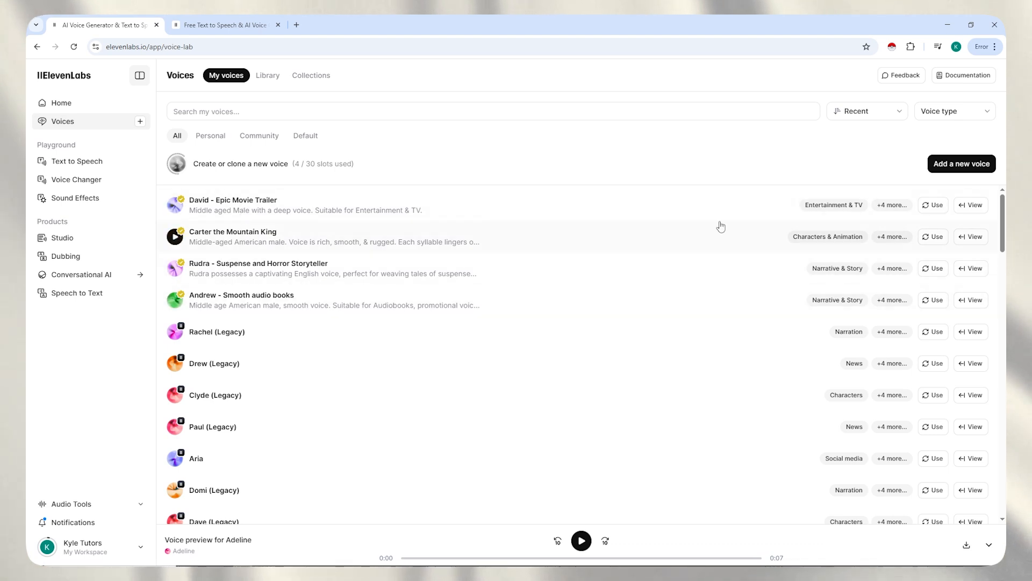
click(933, 214)
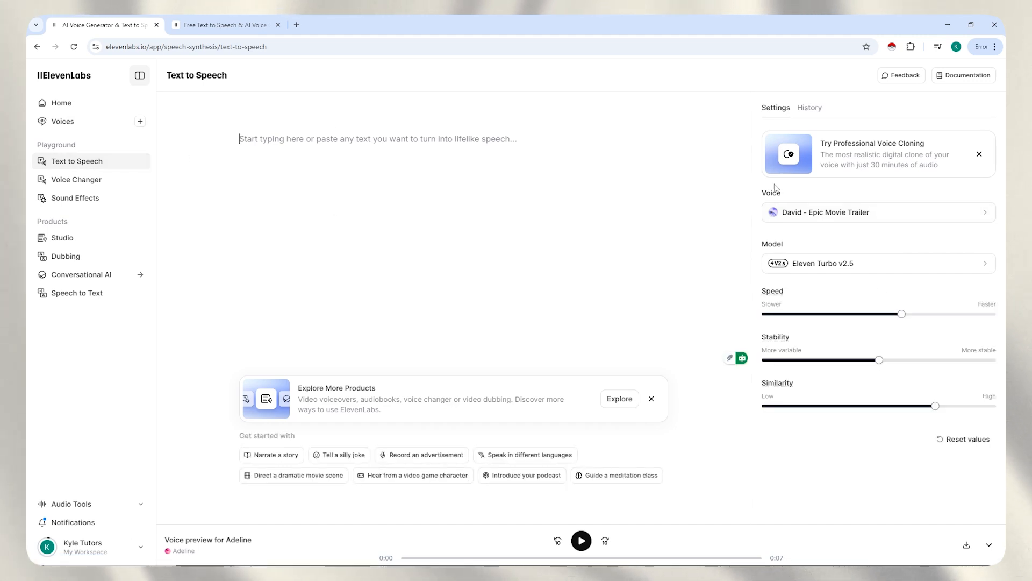
click(807, 214)
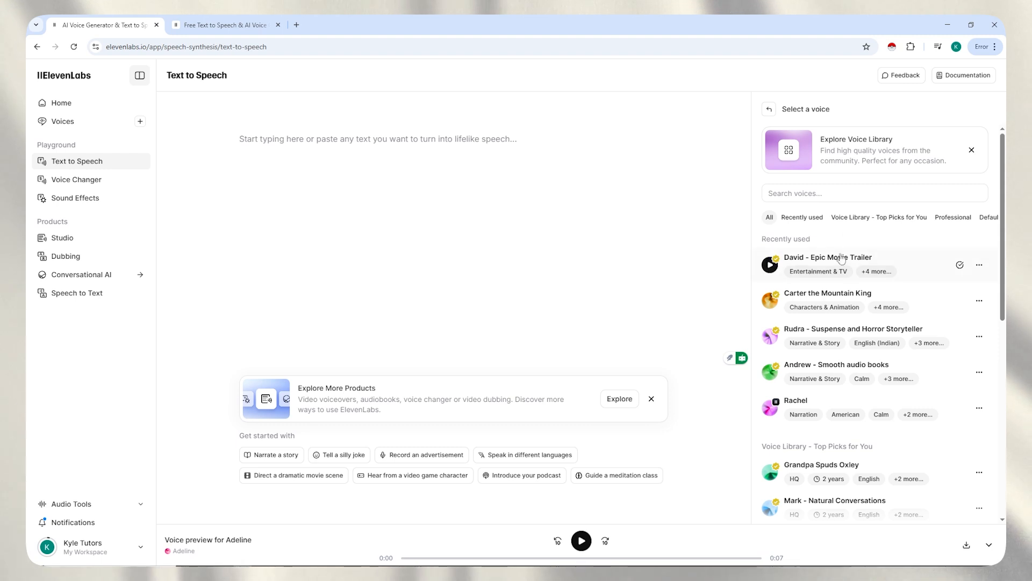
Step: Browse the selectable voices and choose Carter the Mountain King as the voice
scroll(842, 263, down, 5)
scroll(834, 277, up, 4)
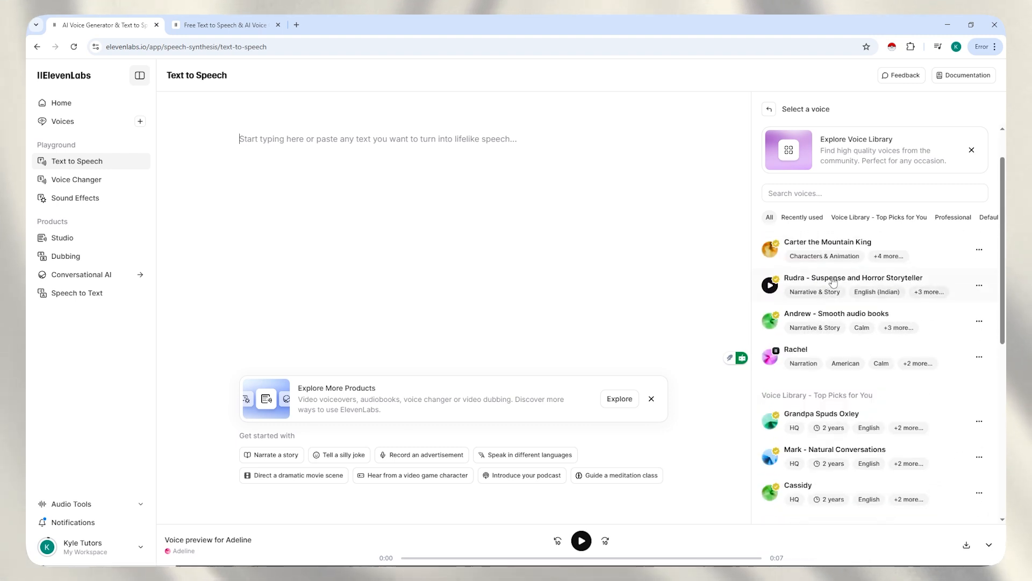
scroll(838, 285, up, 1)
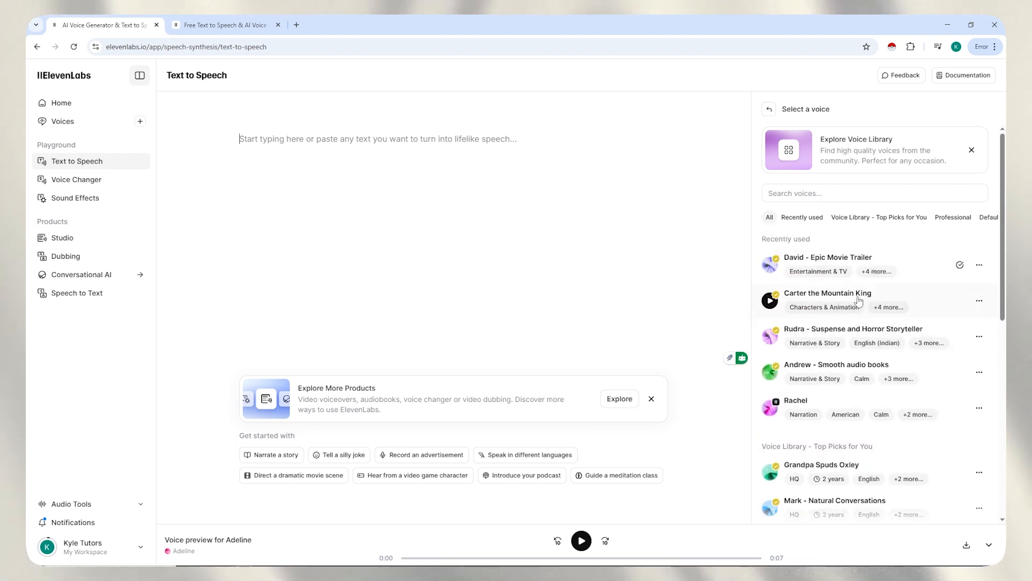
click(926, 299)
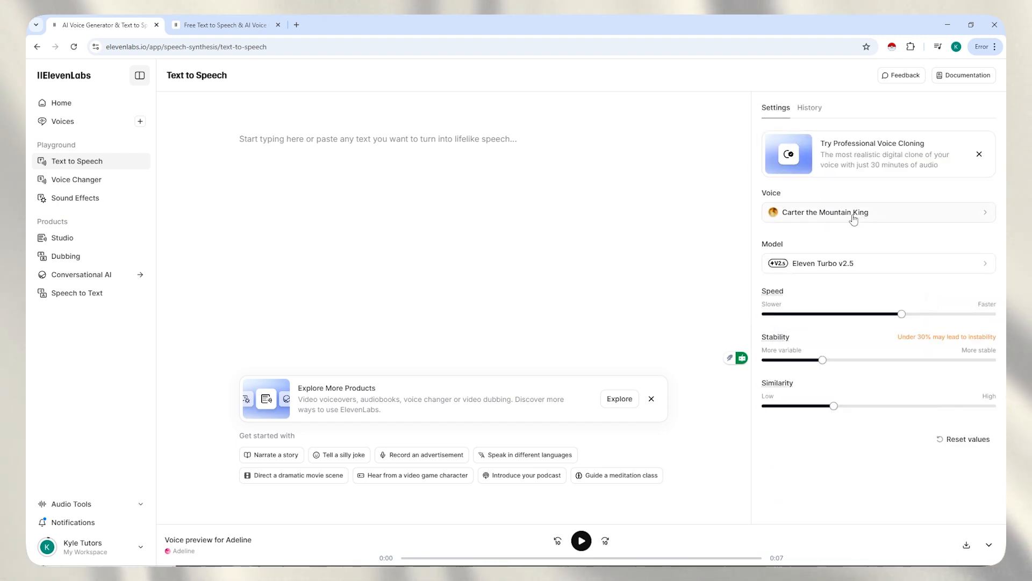
Step: Review the available models, try Eleven Flash v2.5 and set the model to Eleven Multilingual v2
click(812, 266)
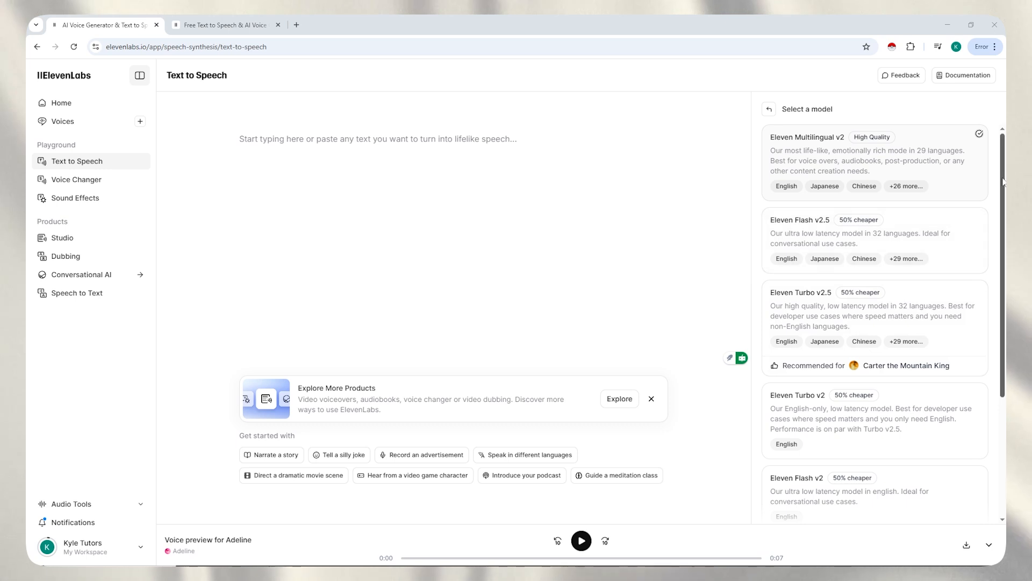
drag(1002, 155, 1003, 196)
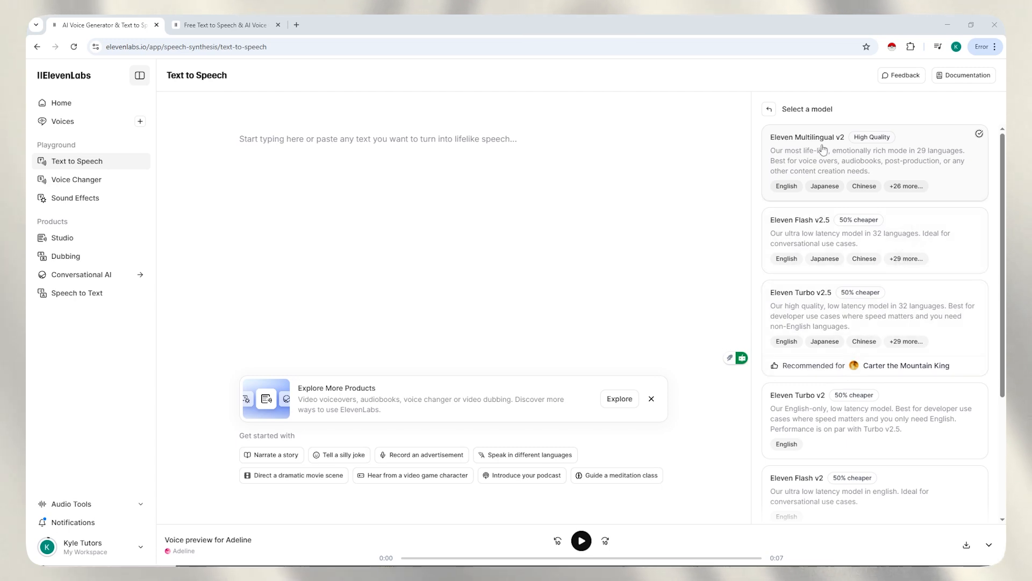
click(813, 226)
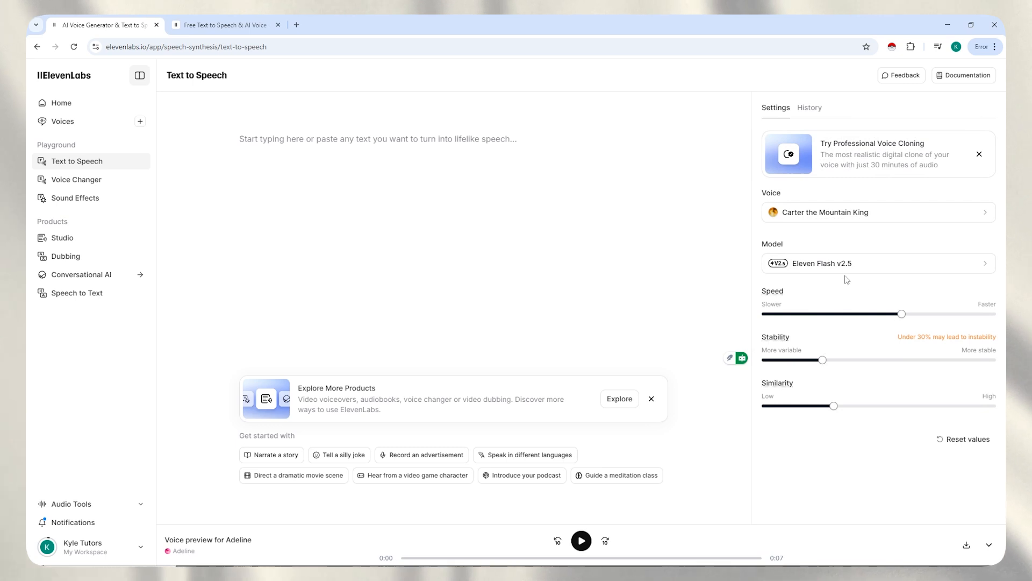
click(860, 265)
click(797, 157)
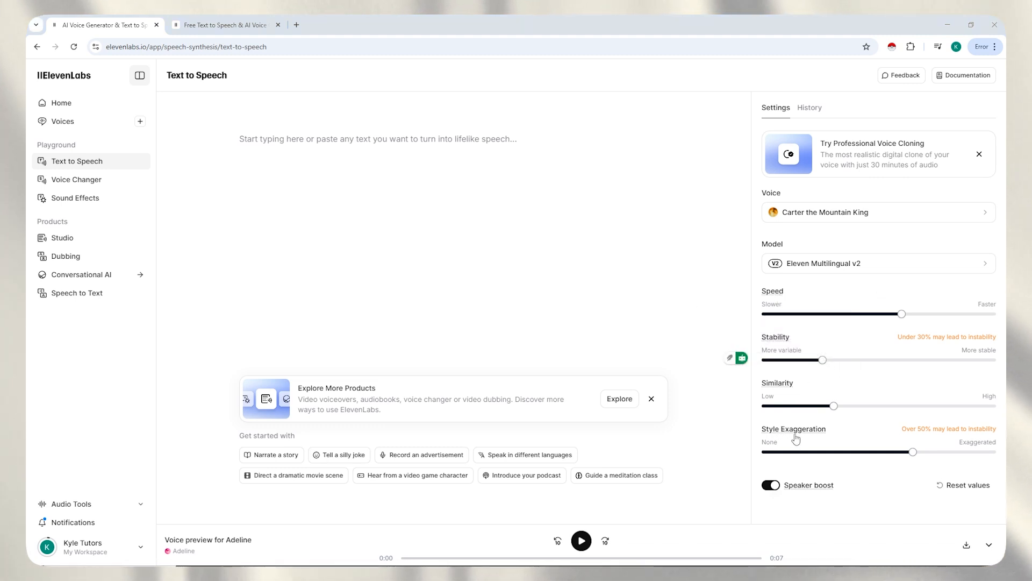
Step: Enter "This is the artificial voice. Isn't it crazy how A.I. is capable of producing such realistic voices? It sounds so real!" as the speech text
click(404, 142)
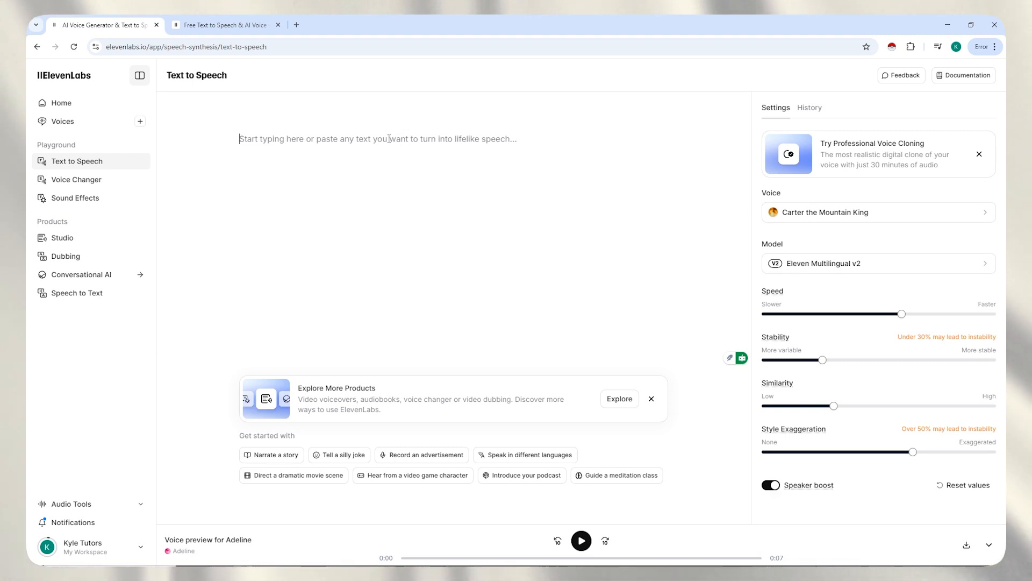
click(371, 137)
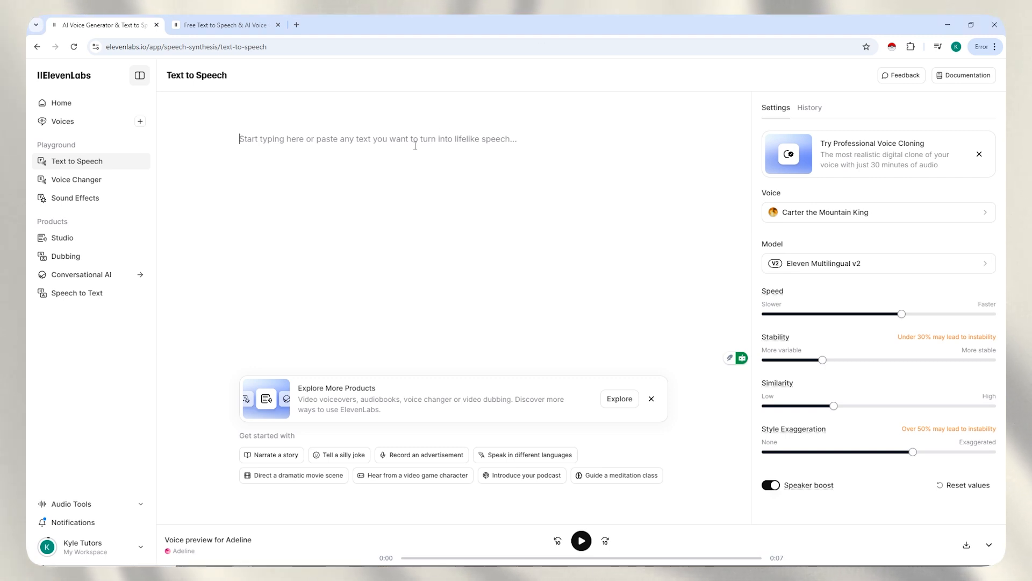
text(This is the artificial voice. Isn't it crazy how A.I. is capable of producing such realistic voices? It sounds so real!)
click(373, 159)
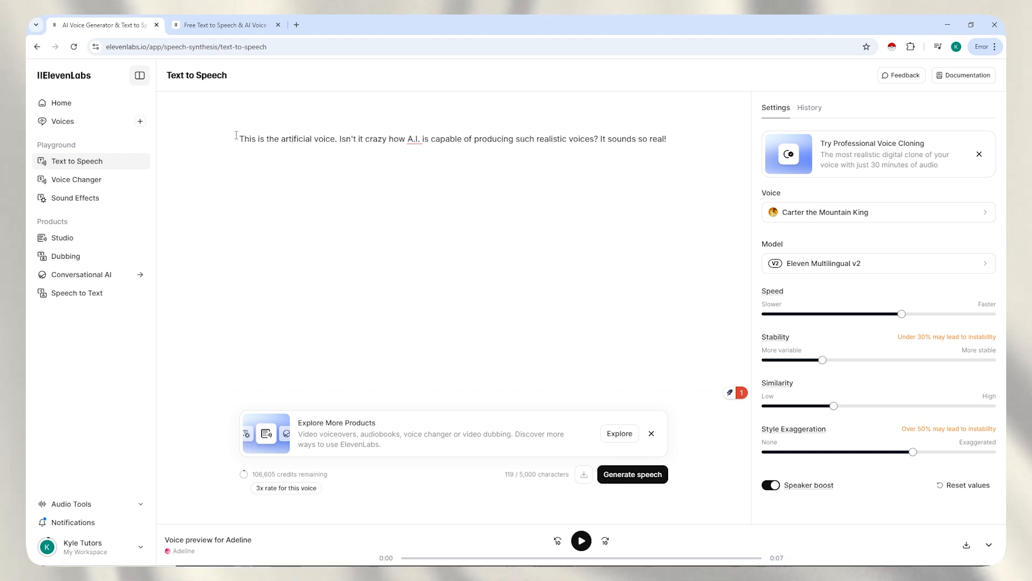
Step: Replace the words "artificial voice" in the first sentence with "ARTIFICIAL VOICE" in capitals
drag(245, 139, 298, 138)
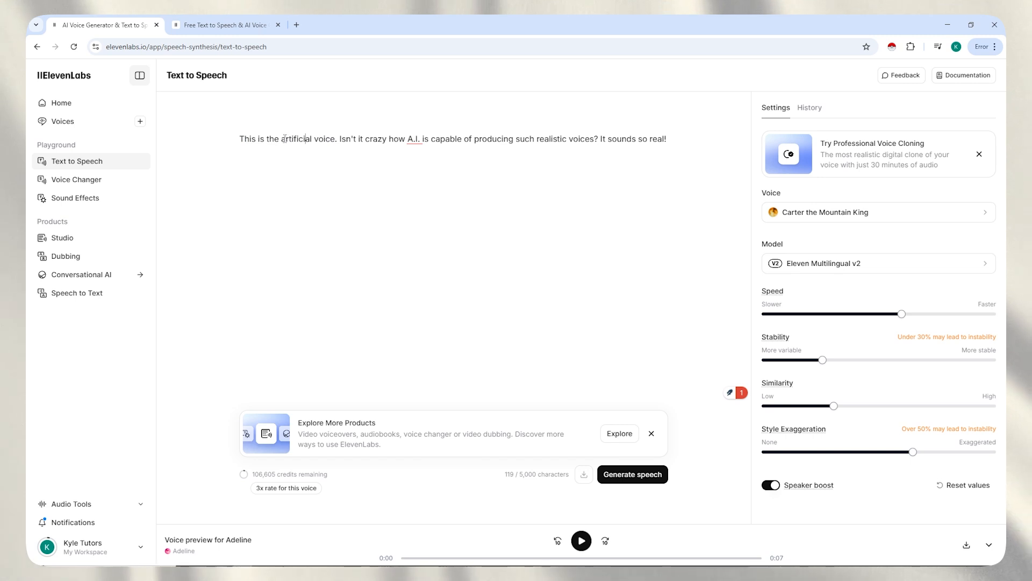
drag(282, 138, 336, 139)
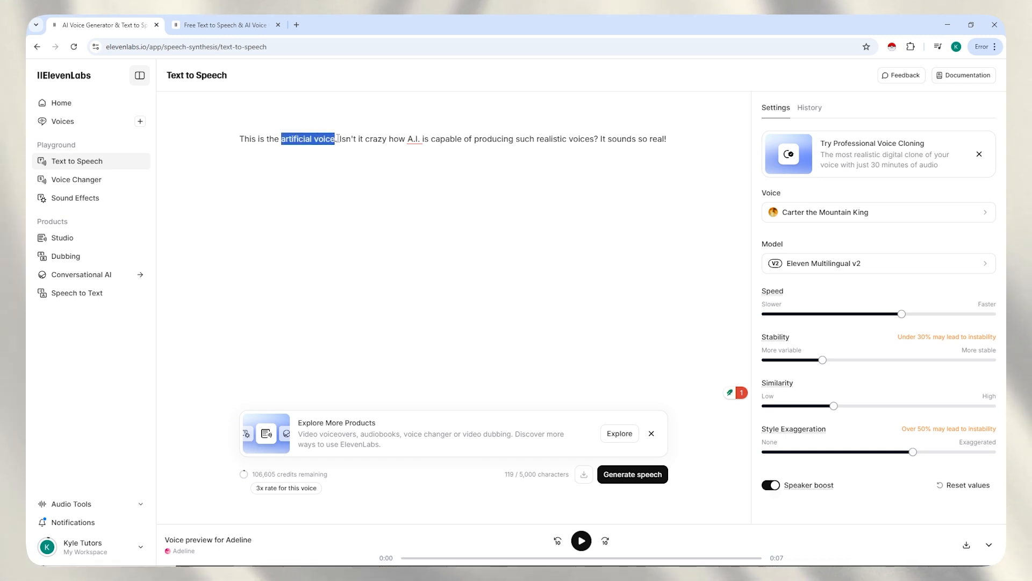
text(ARTIFICIAL VO)
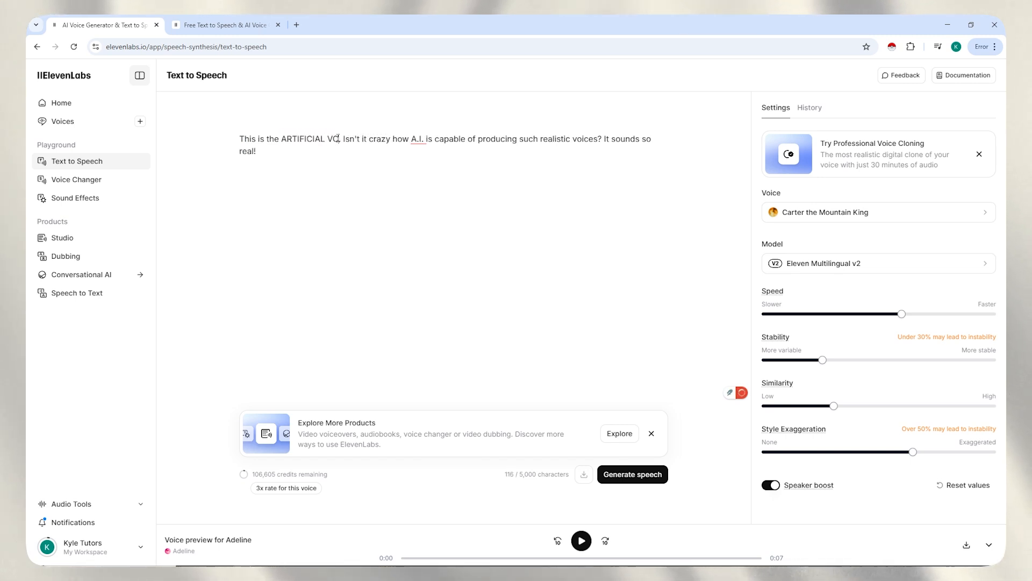
text(ICE)
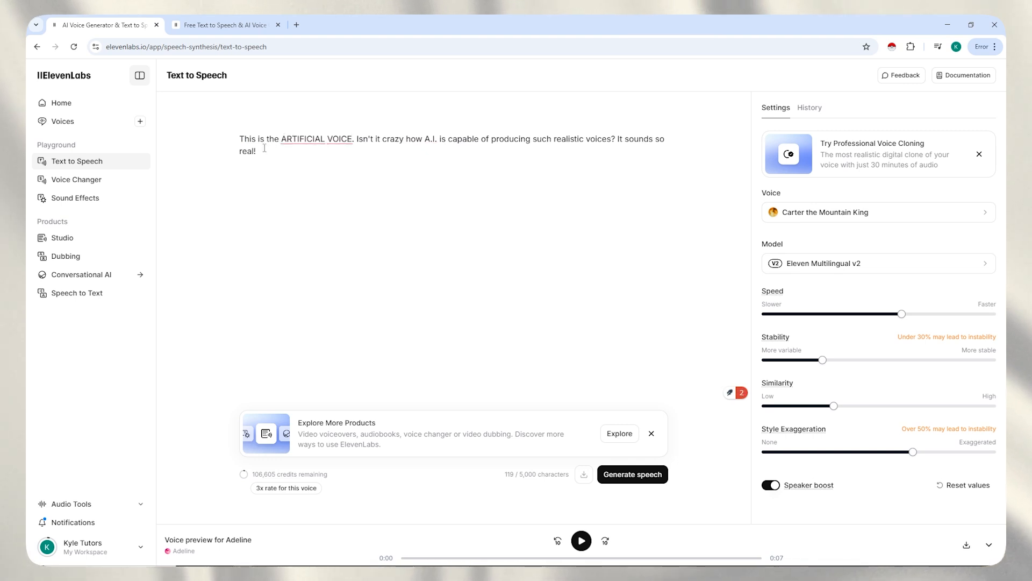
Step: Delete everything after "This is the ARTIFICIAL VOICE." and generate the speech
drag(259, 149, 349, 135)
key(BackSpace)
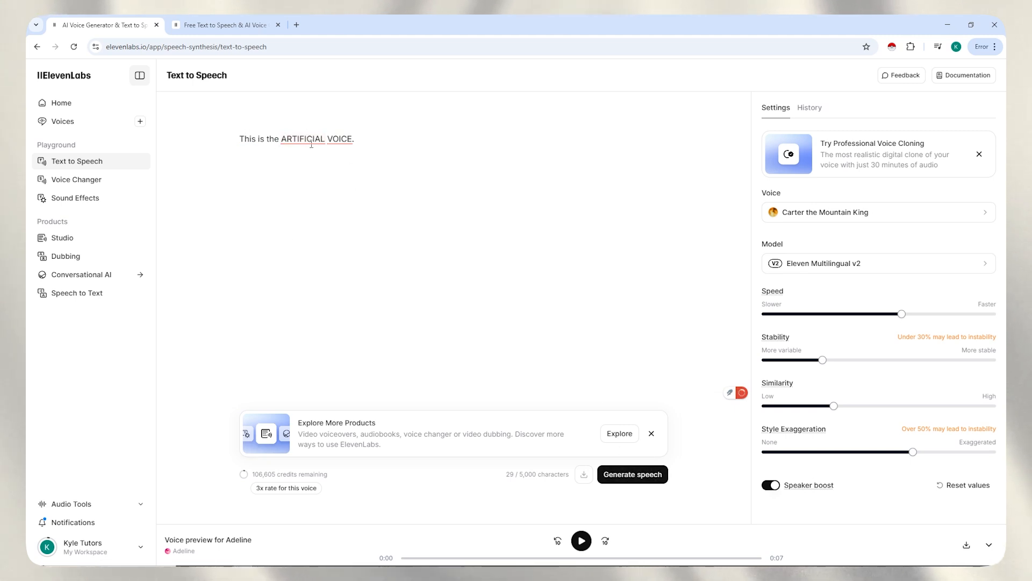
click(625, 474)
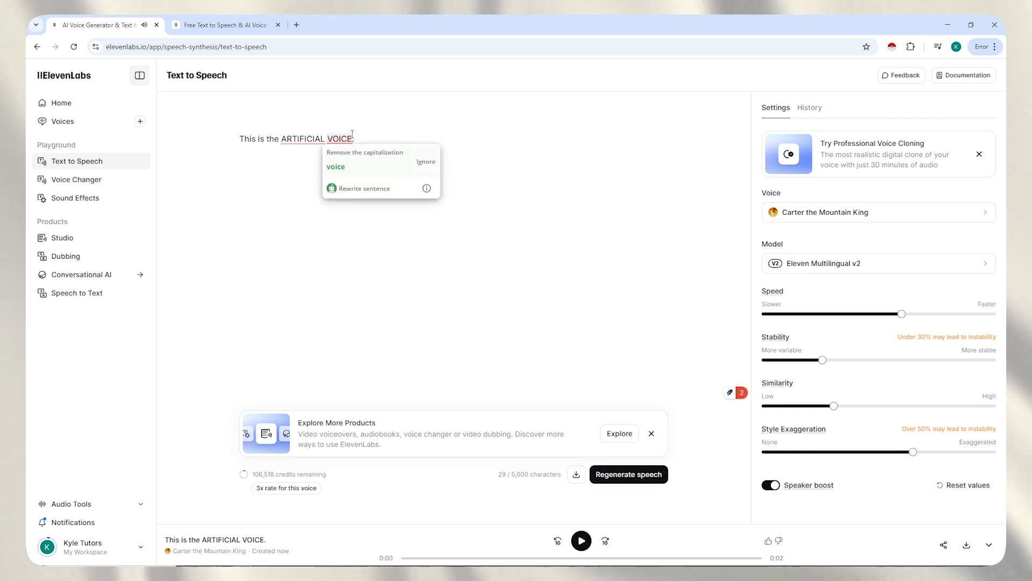
Step: Rewrite "ARTIFICIAL VOICE" as lowercase "artificial voice" and generate the speech for comparison
drag(354, 138, 281, 138)
text(AI)
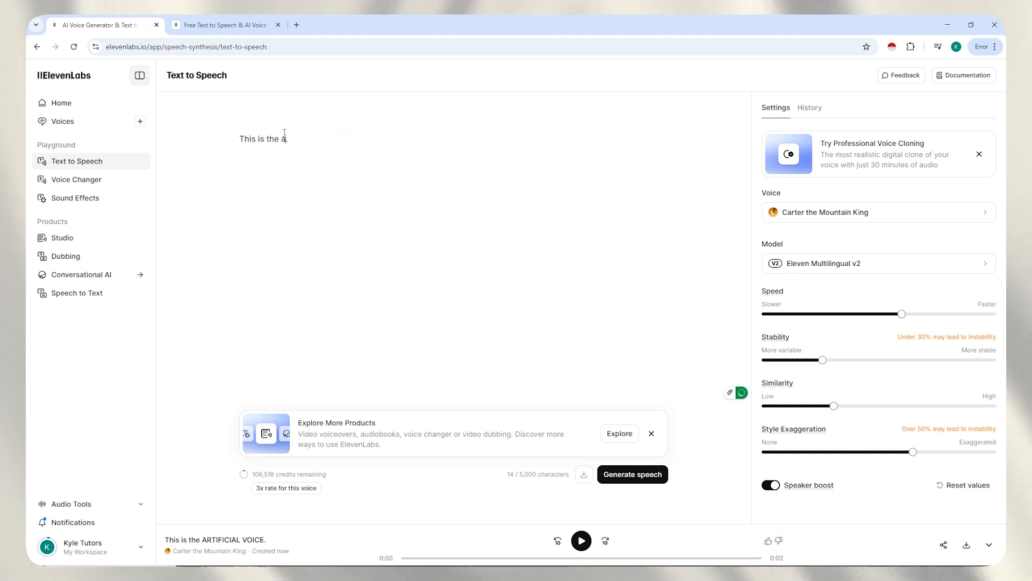
text(rtificial)
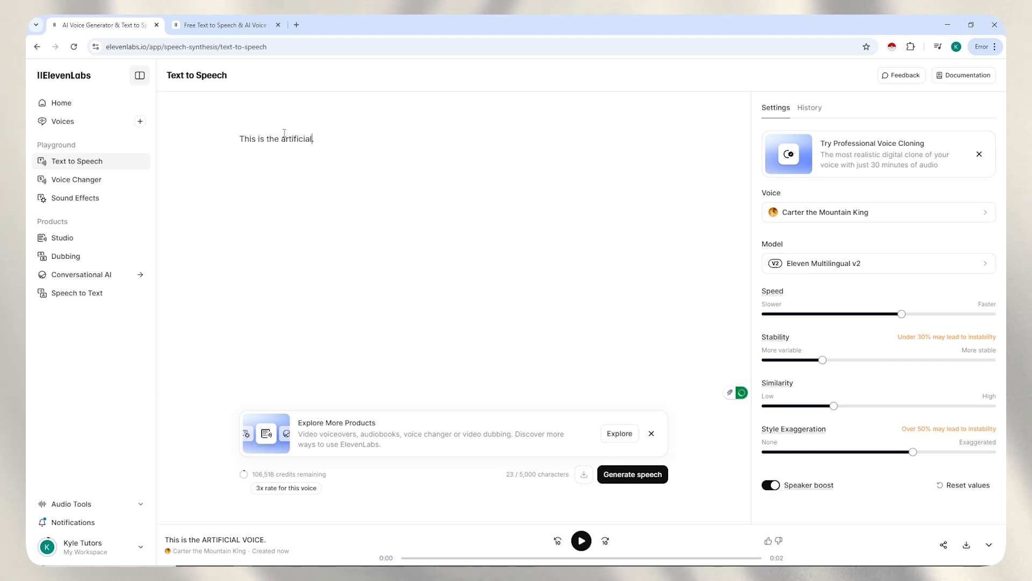
text( voice)
key(ctrl+Return)
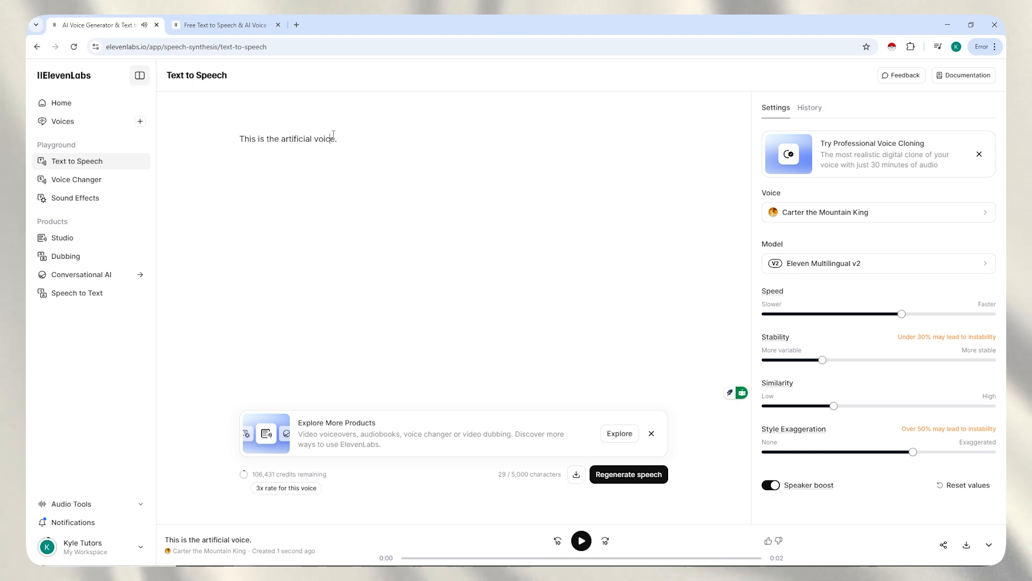
Step: Change "artificial voice" back to "ARTIFICIAL VOICE" and play the speech for the capitalized sentence
drag(334, 138, 282, 138)
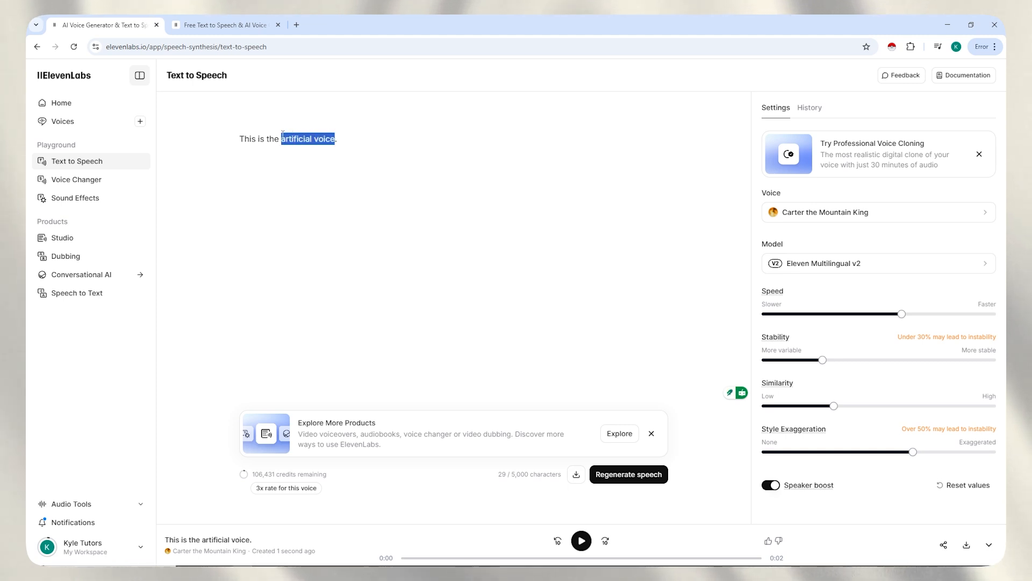
text(ARTIFI)
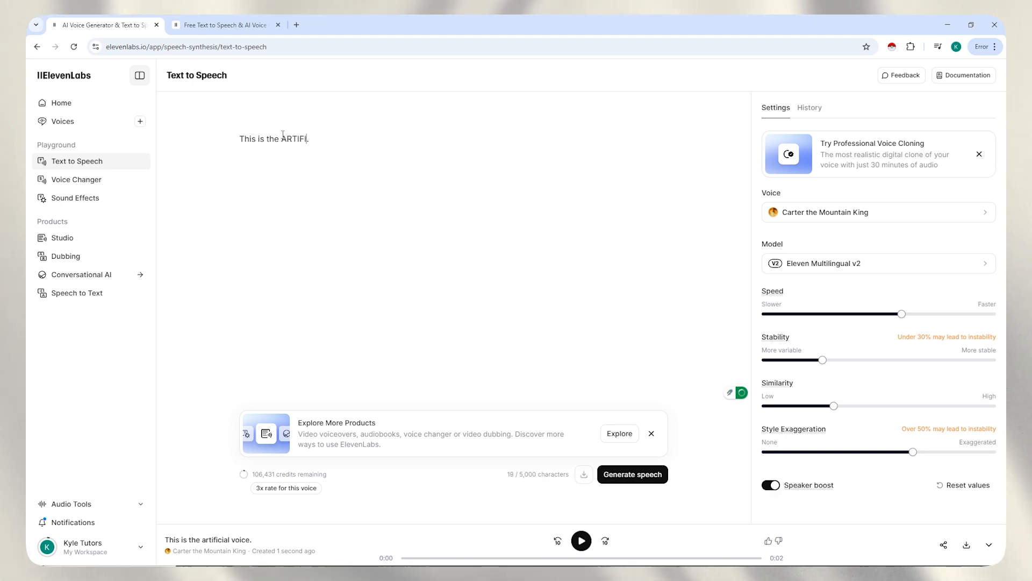
text(CIAL VOIC)
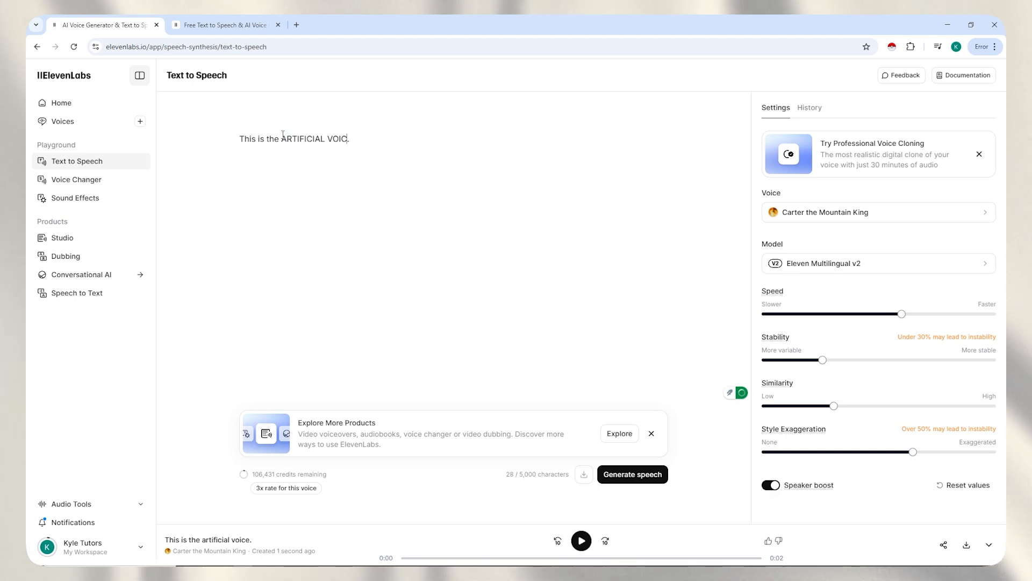
text(E)
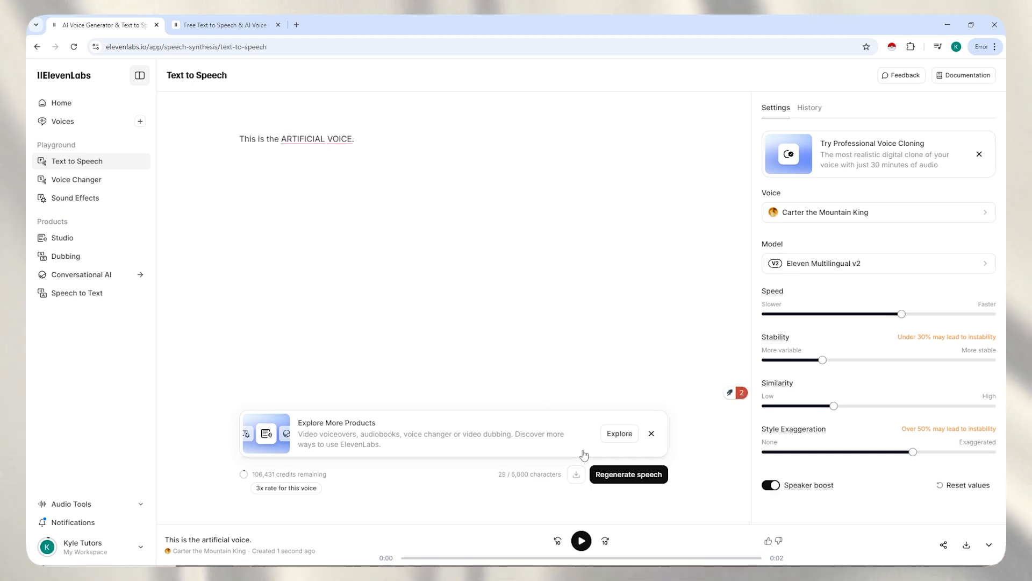
click(618, 475)
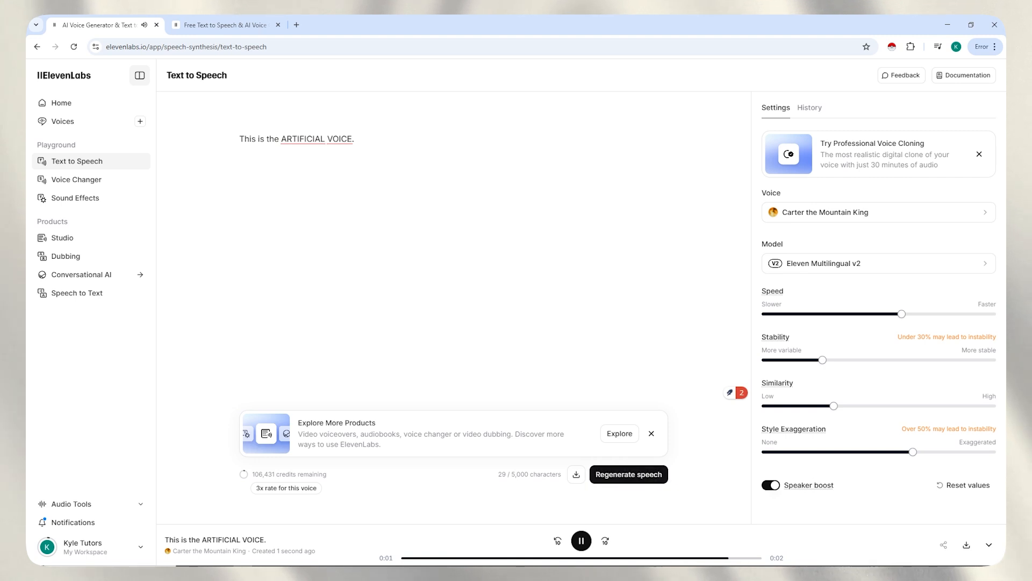
Step: Append "Isn't it CRAZY how A.I. is capable of producing such REALISTIC VOICES? It sounds SO REAL, RIGHT?" after the first sentence
click(382, 146)
text(Isn't it CRAZY how A.I. is capable of producing such REALISTIC VOICES? It sounds SO REAL, RIGHT?)
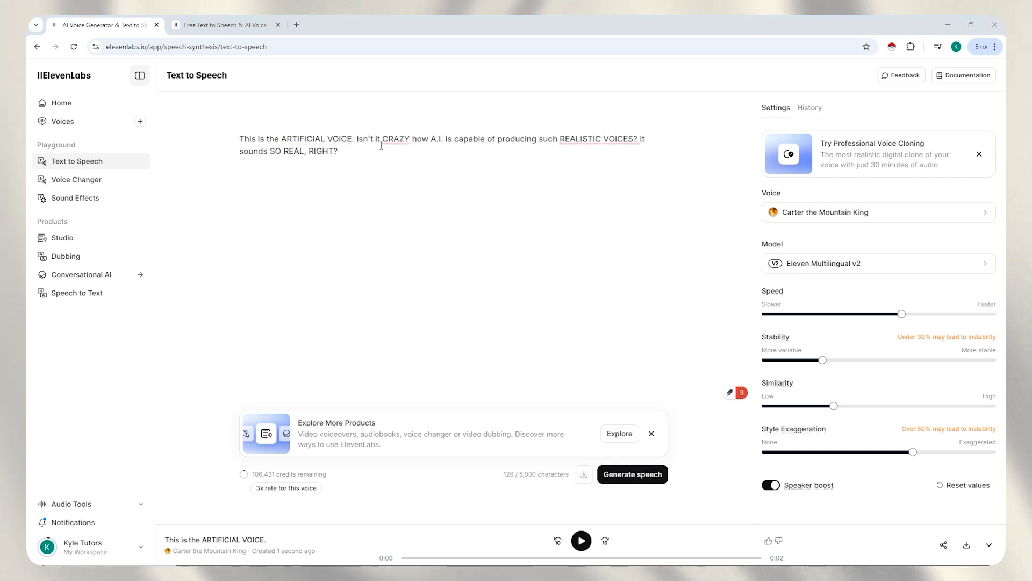
Step: Highlight "ARTIFICIAL VOICE", the period after it and the closing question mark in the speech text
drag(281, 139, 353, 137)
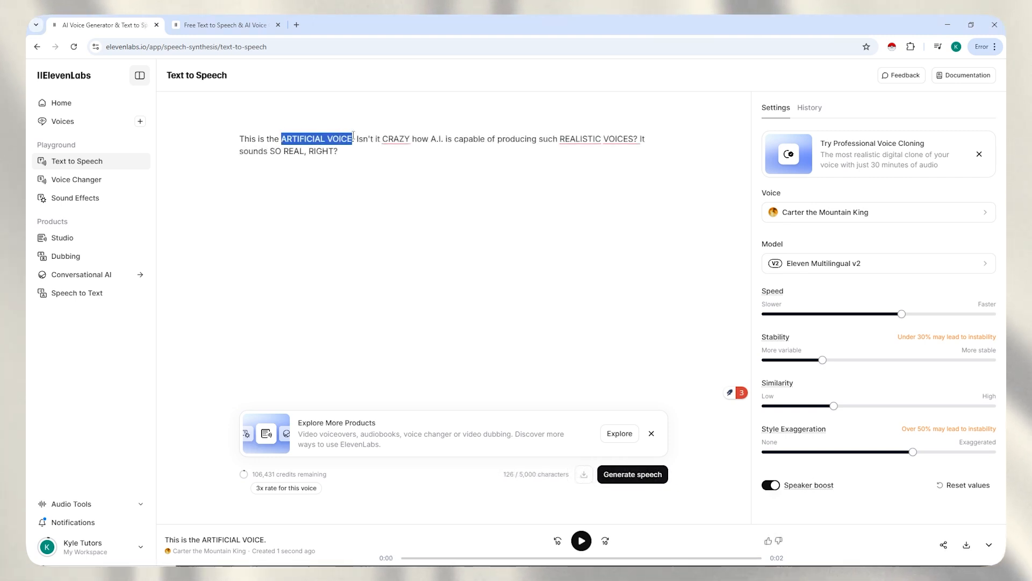
click(411, 153)
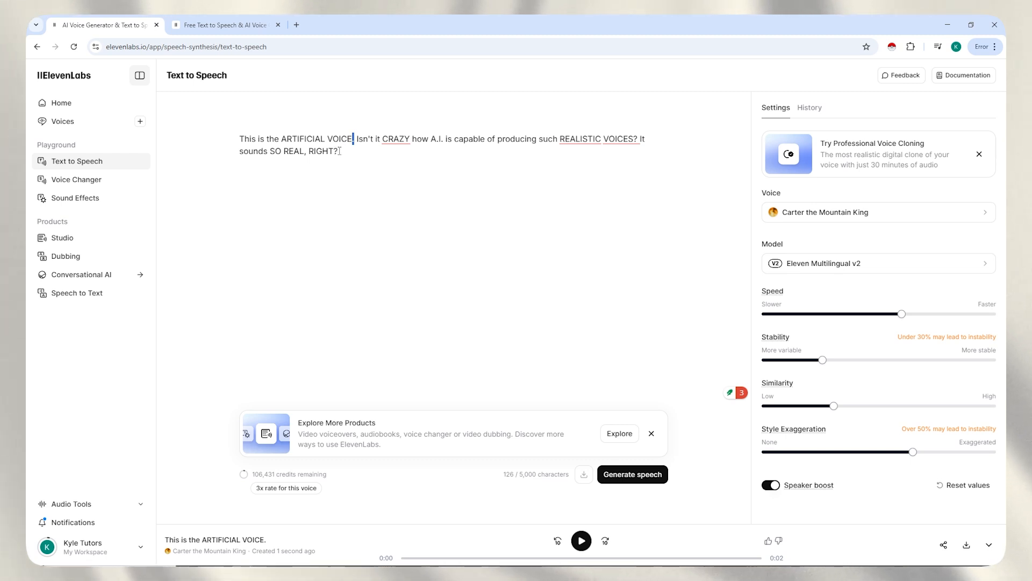
drag(341, 151, 333, 151)
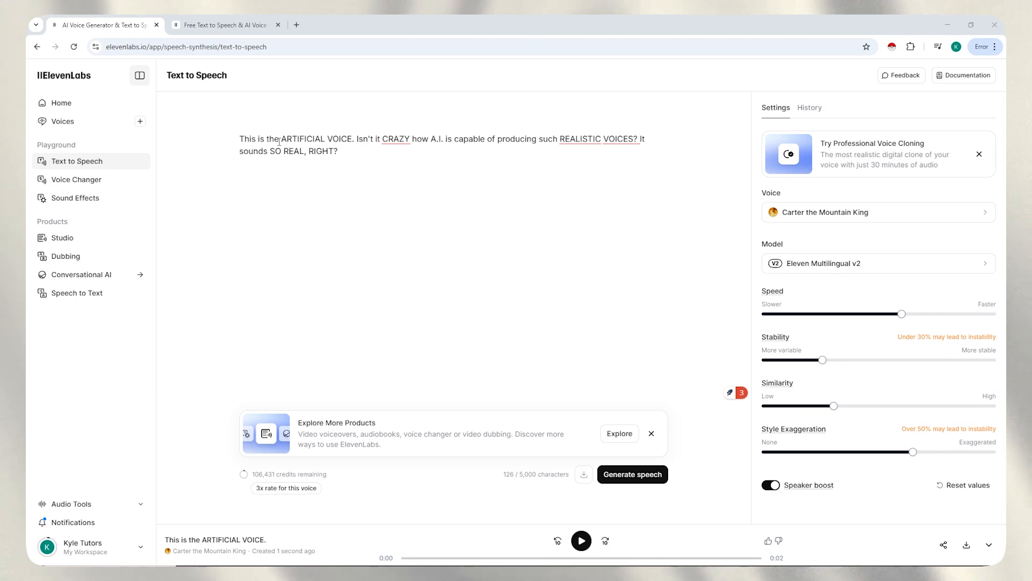
Step: Select the entire speech text and clear it from the editor
key(ctrl+a)
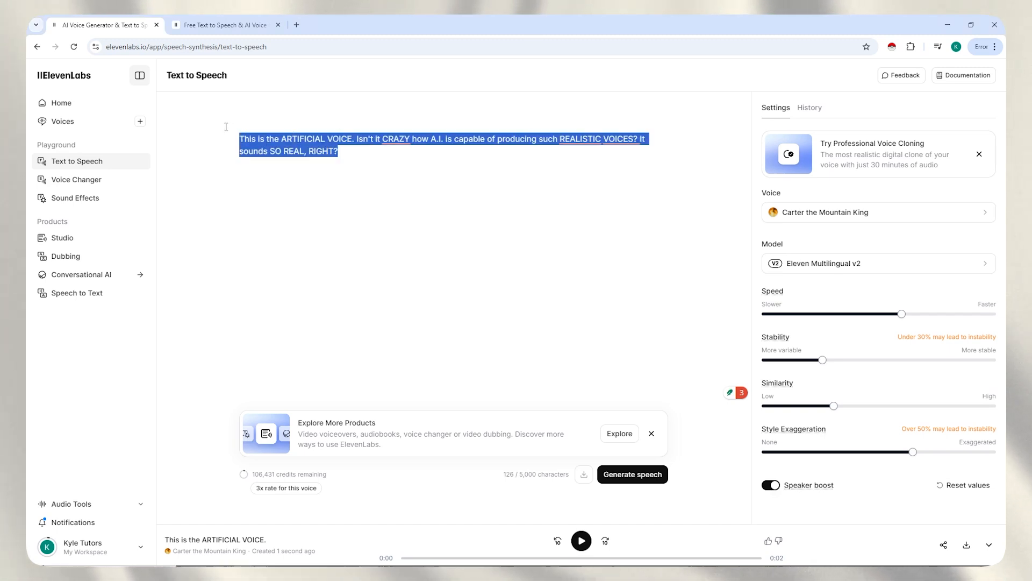
right_click(308, 142)
click(328, 228)
click(271, 127)
key(ctrl+a)
key(BackSpace)
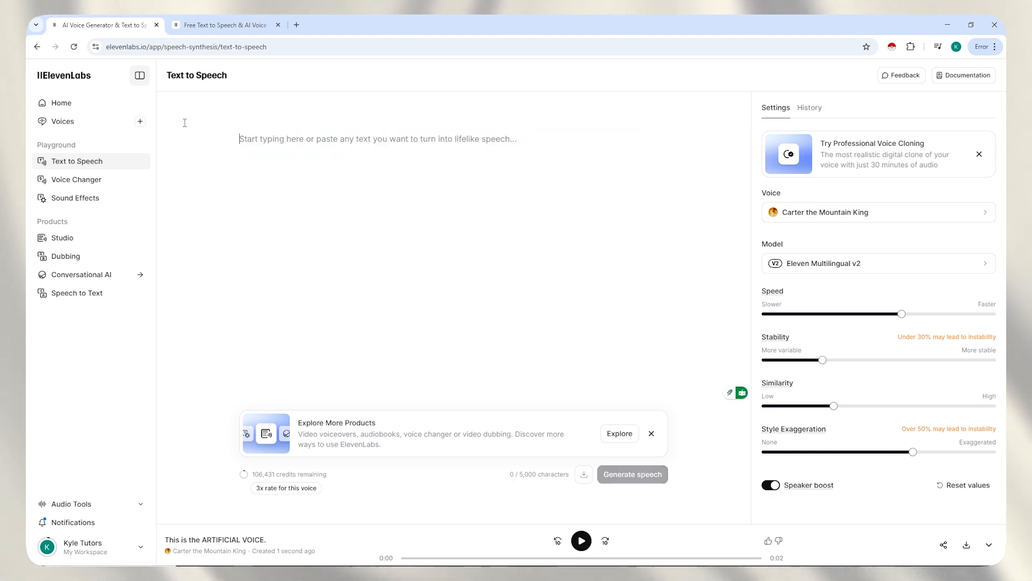
Step: Enter He said "Okay, I'll wait." as the new speech text
text(He)
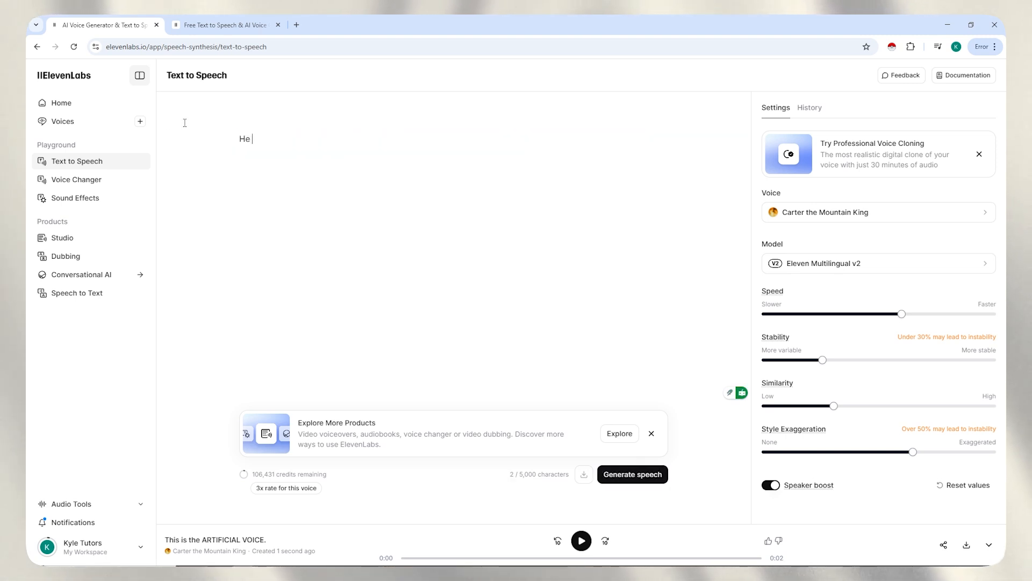
text( said "Okay, I)
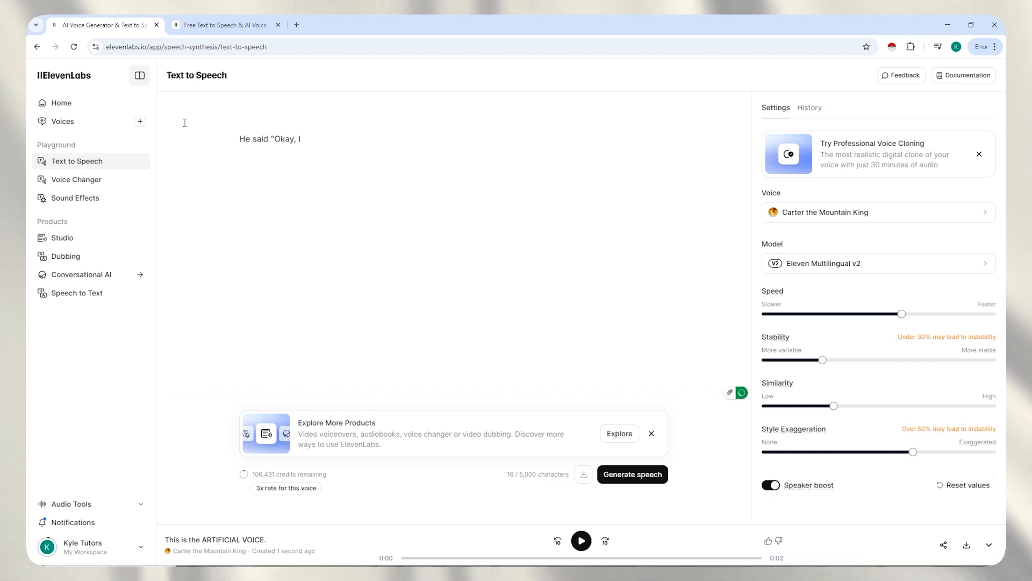
text('LL)
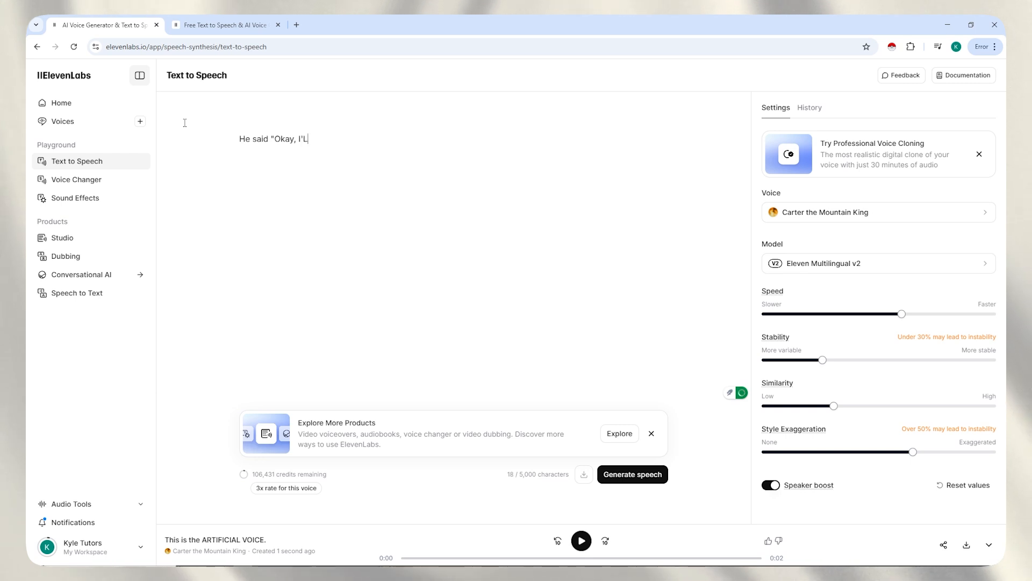
key(BackSpace)
key(BackSpace)
text(ll wait)
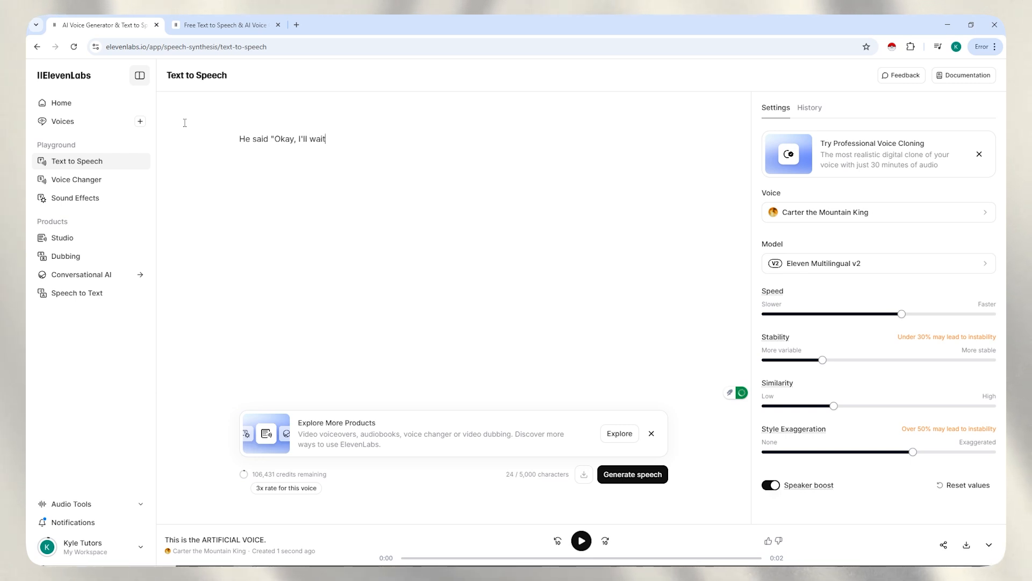
text(.)
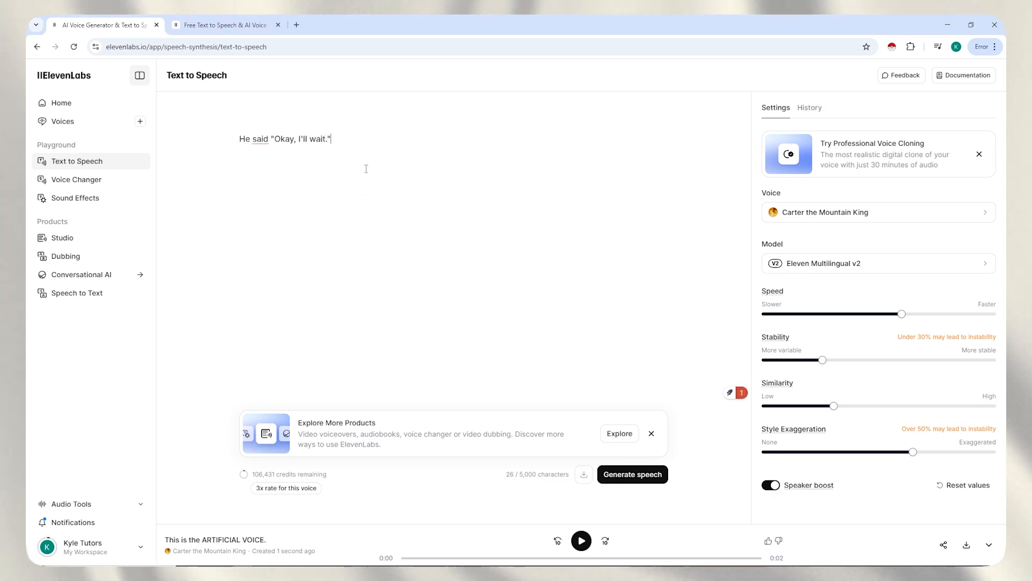
Step: Close the quotation in He said "Okay, I'll wait." with a double quote, generate the speech and replay it
text(")
drag(325, 138, 337, 138)
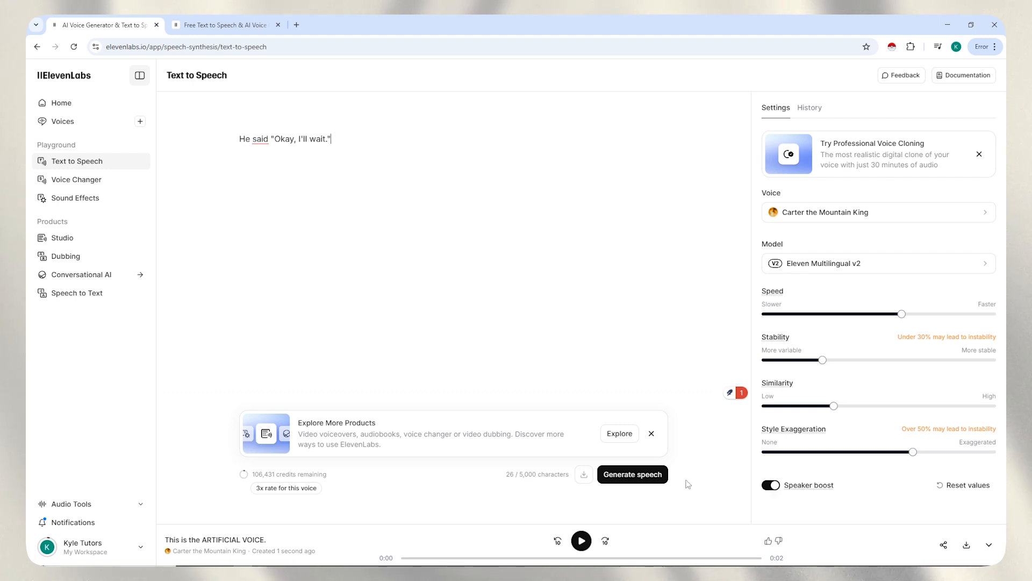
click(642, 477)
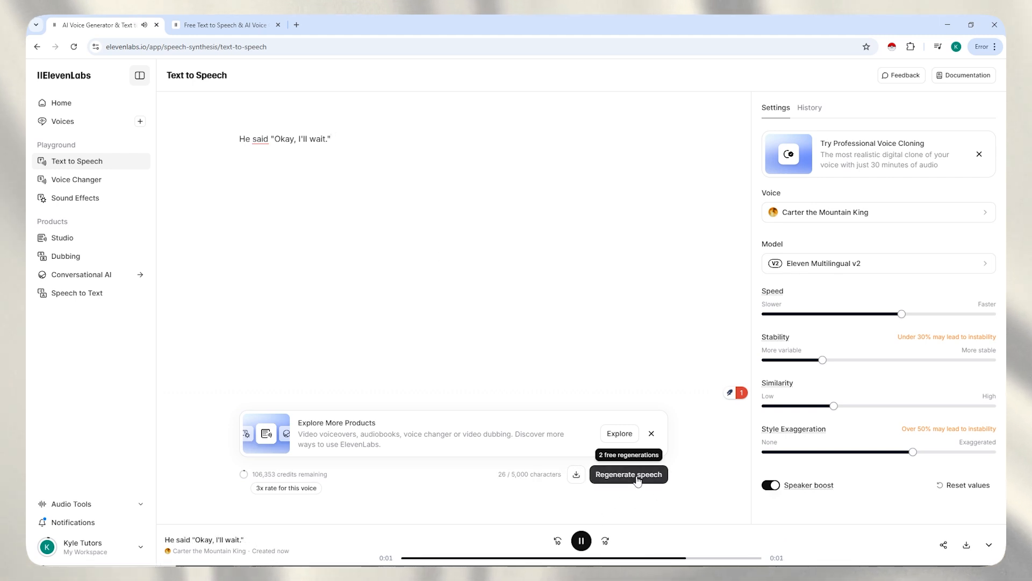
click(581, 541)
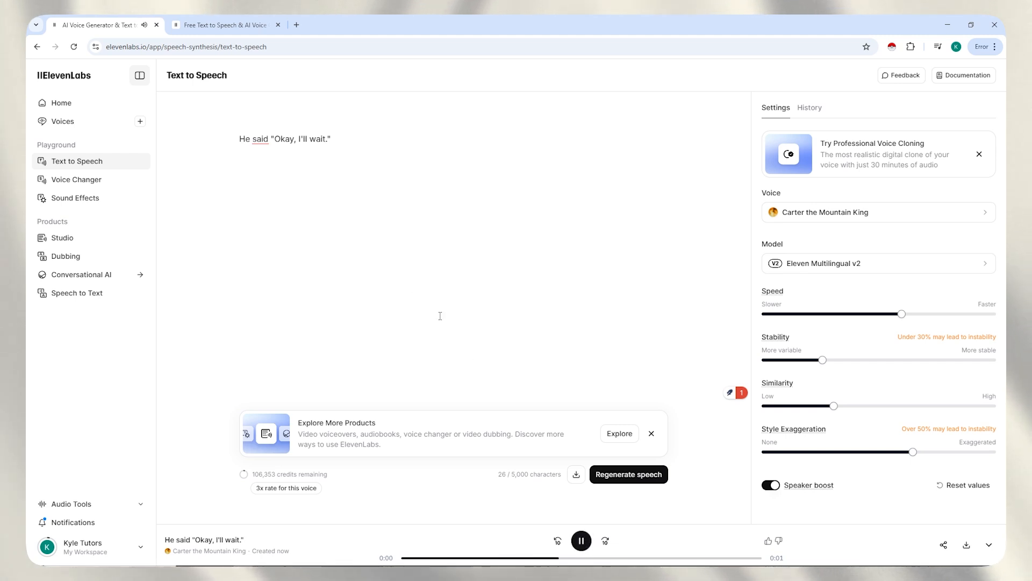
Step: Replace the double quotes around Okay, I'll wait. with single quotes
click(330, 134)
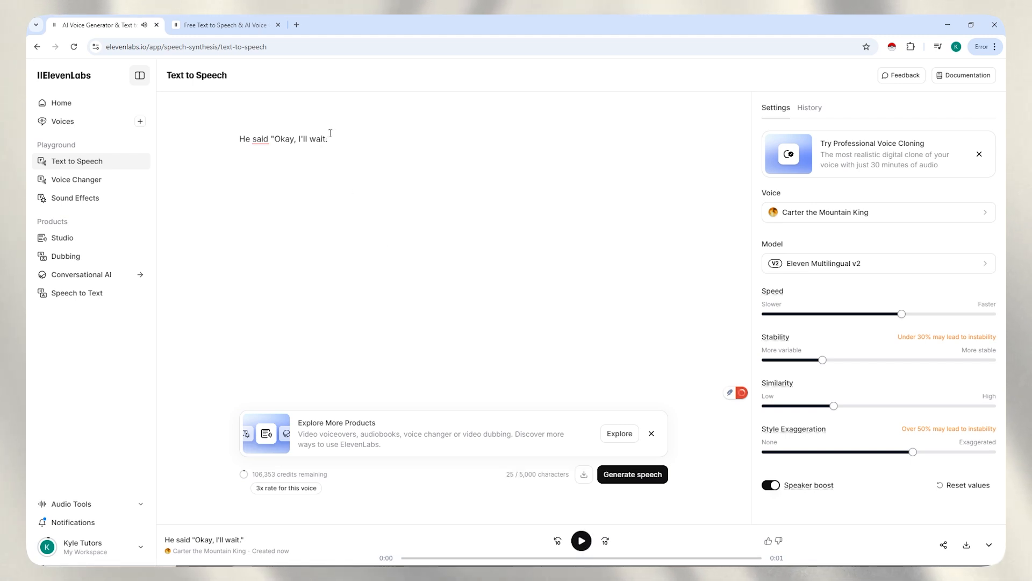
text(")
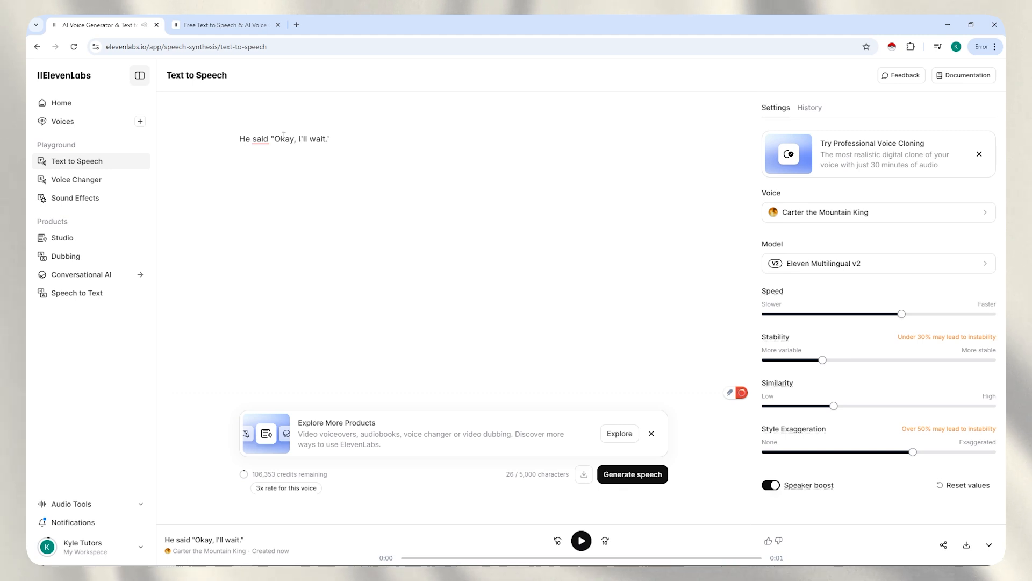
click(275, 138)
key(BackSpace)
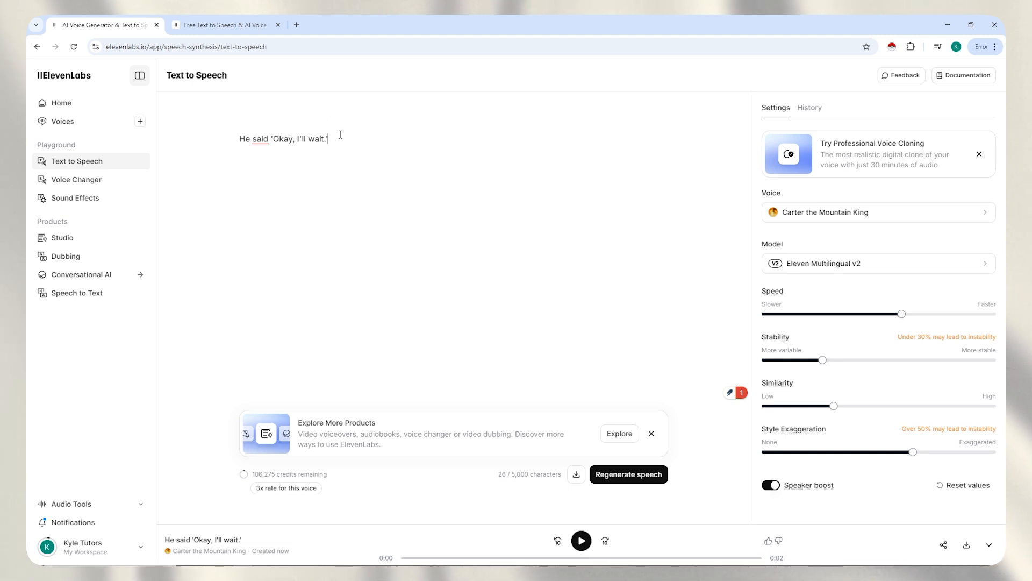
Step: Replace the entire speech text with the copied passage running from "This is the ARTIFICIAL VOICE." to "It sounds SO REAL, RIGHT?"
key(ctrl+a)
key(BackSpace)
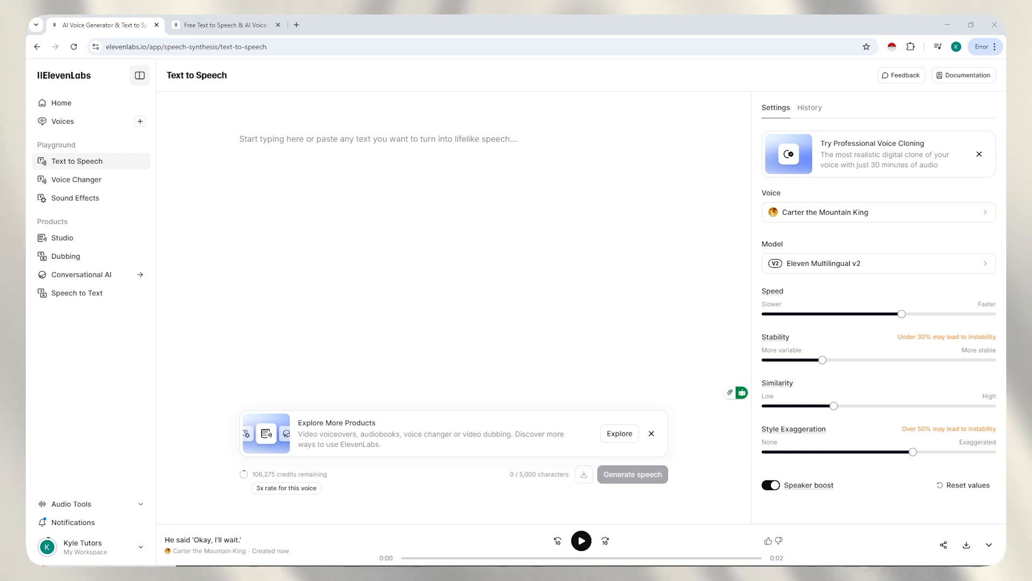
key(ctrl+v)
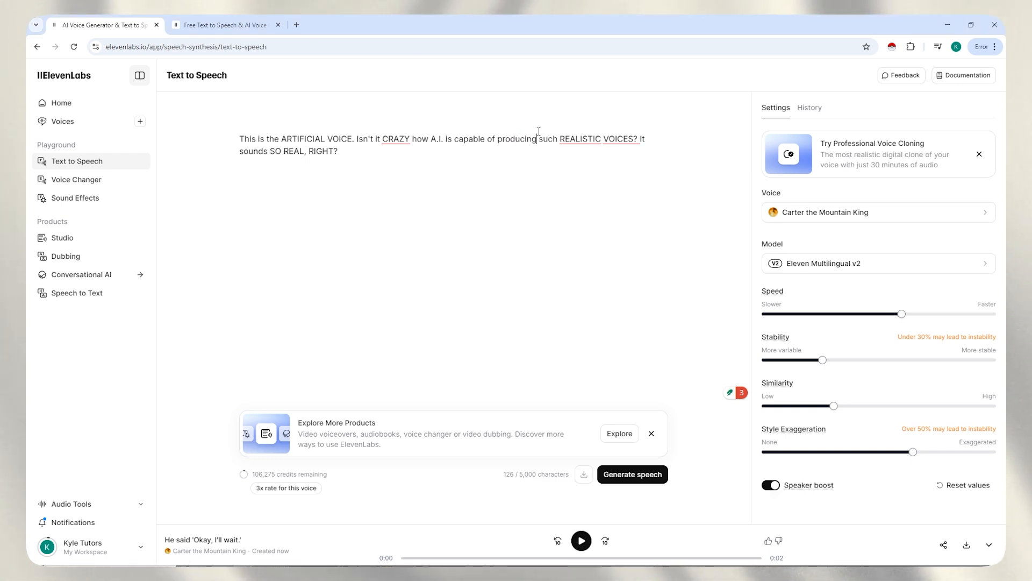
click(370, 150)
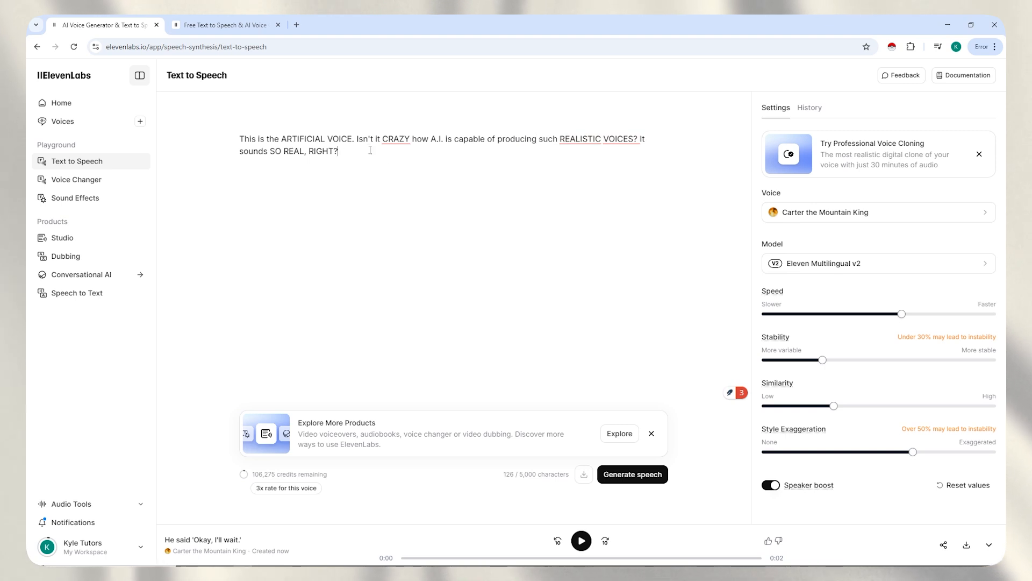
Step: Insert the pause tag <break time="1.5s"/> between "REALISTIC VOICES?" and "It sounds SO REAL, RIGHT?"
mouse_move(638, 138)
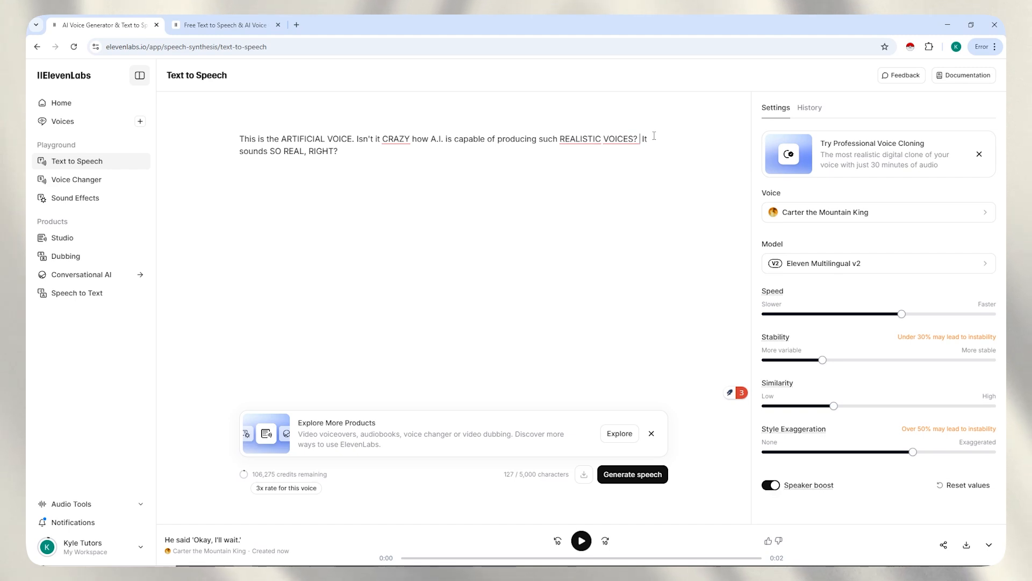
text(>)
text(b)
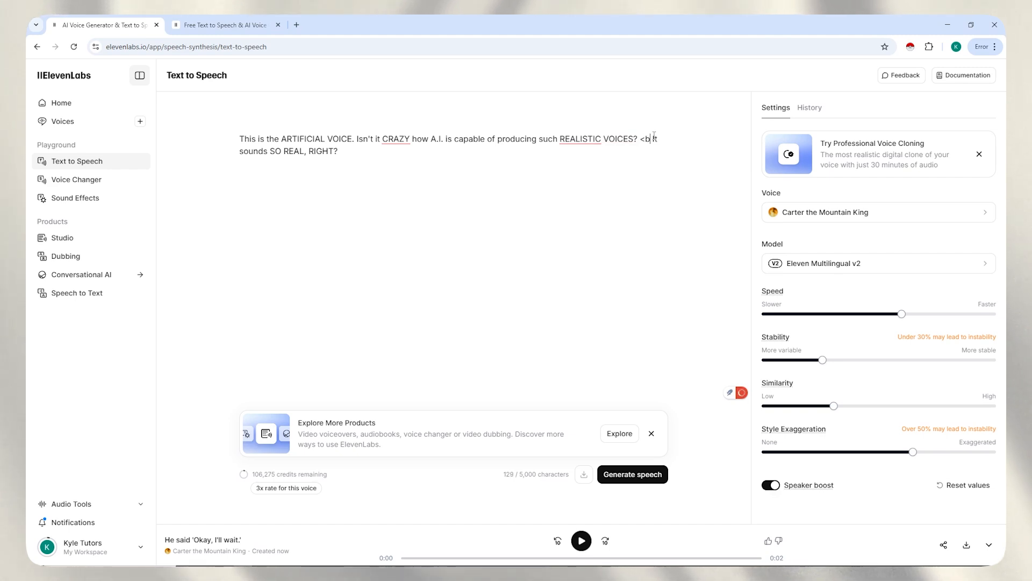
text(reak time)
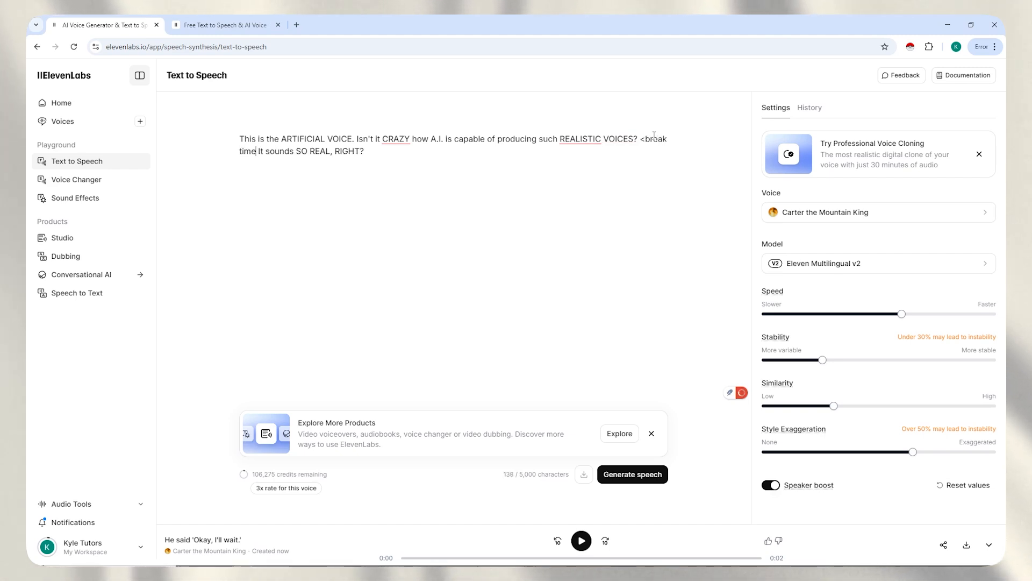
text(=)
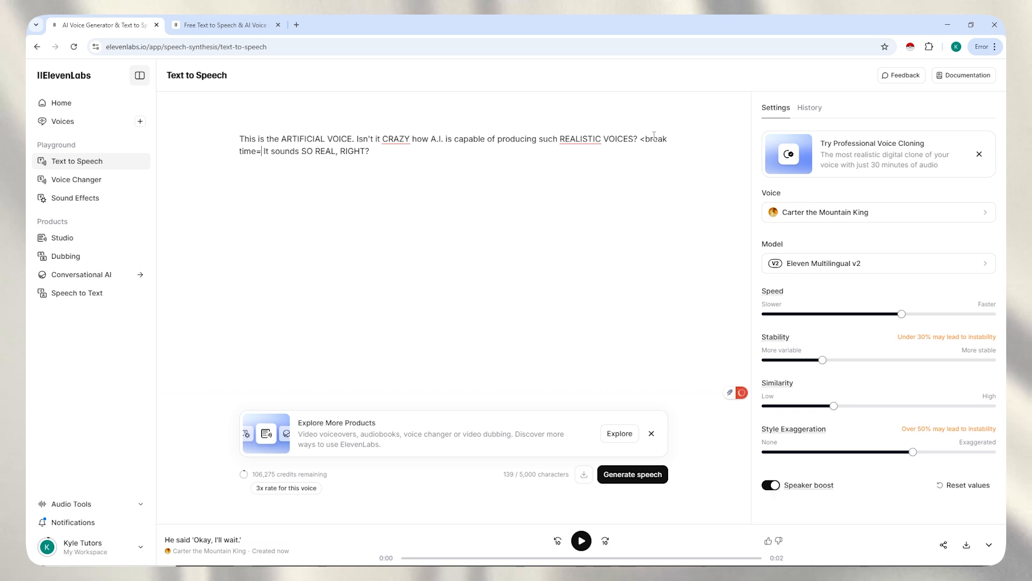
text(")
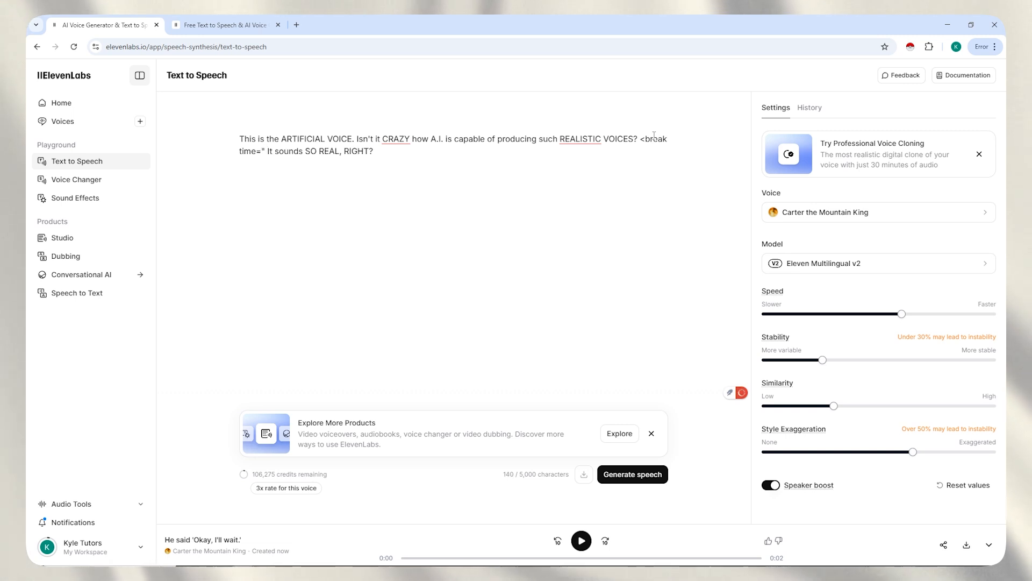
text(1)
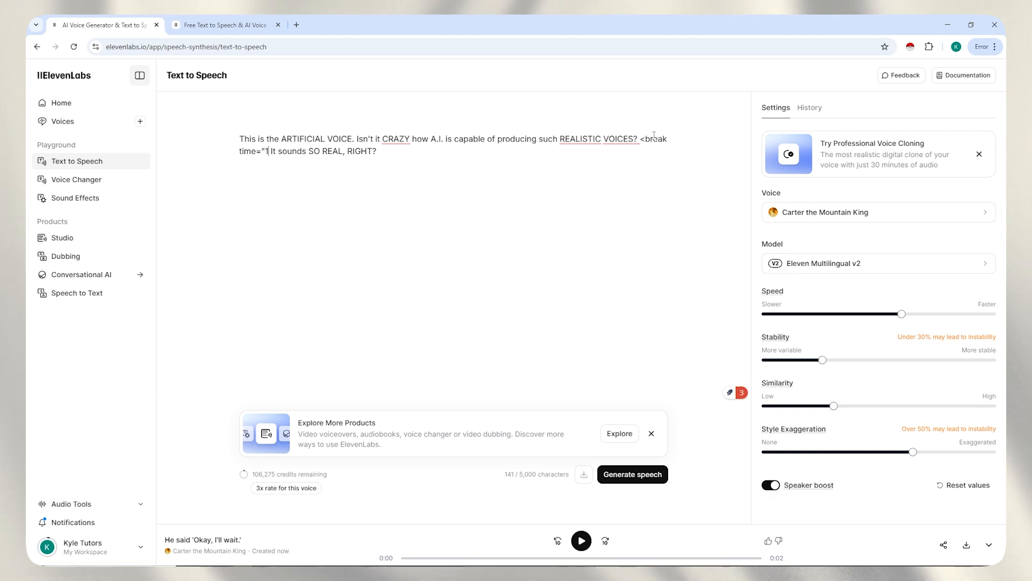
text(s)
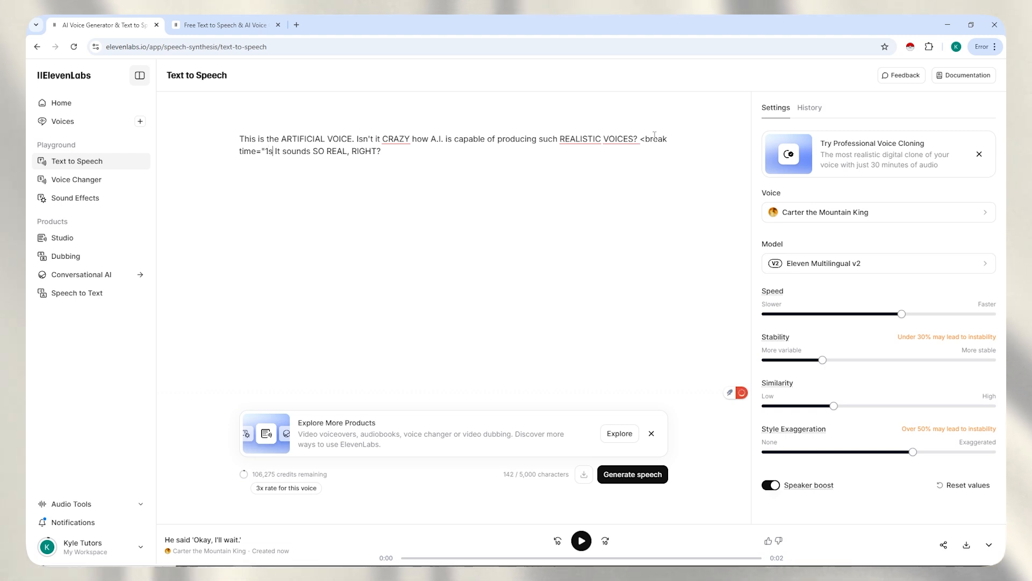
text(")
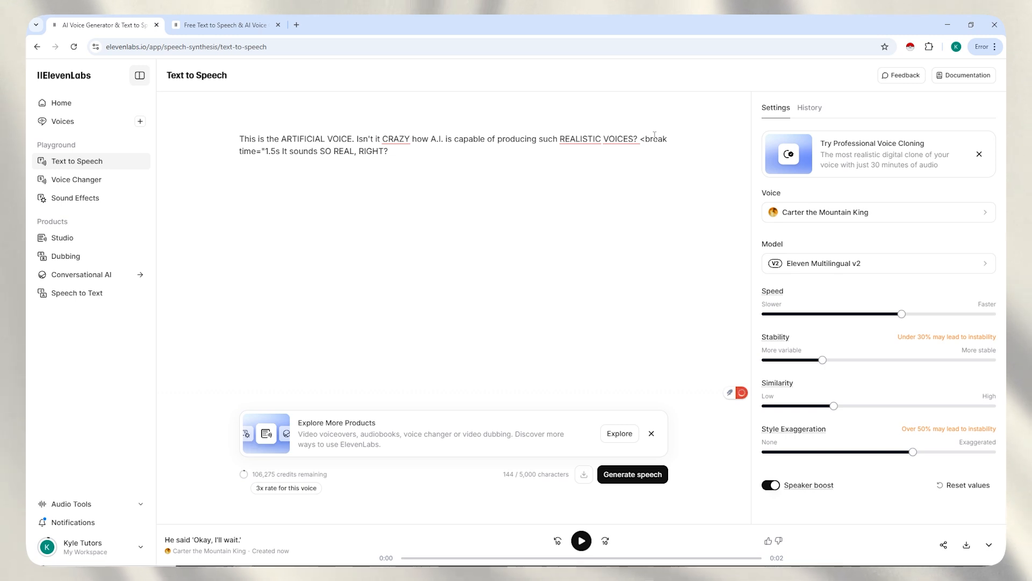
text(")
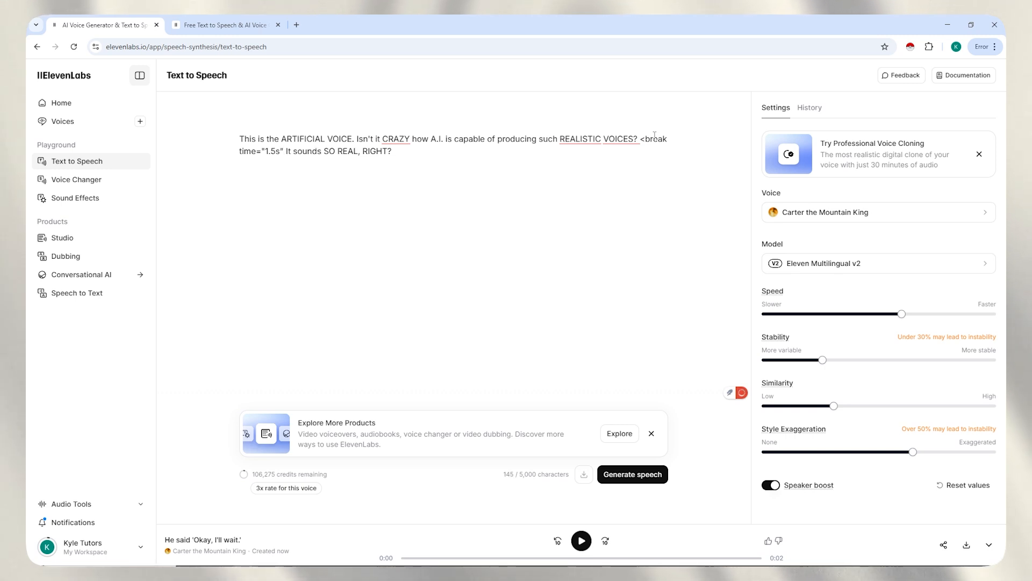
text(/)
text(>)
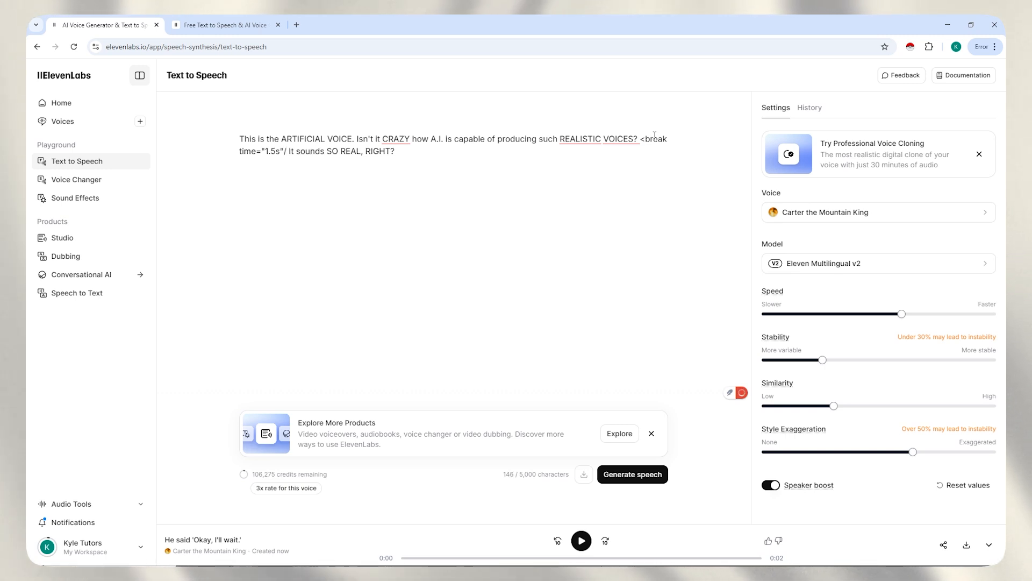
Step: Highlight the 1.5s break tag in the text and generate speech from the full passage
drag(639, 139, 645, 139)
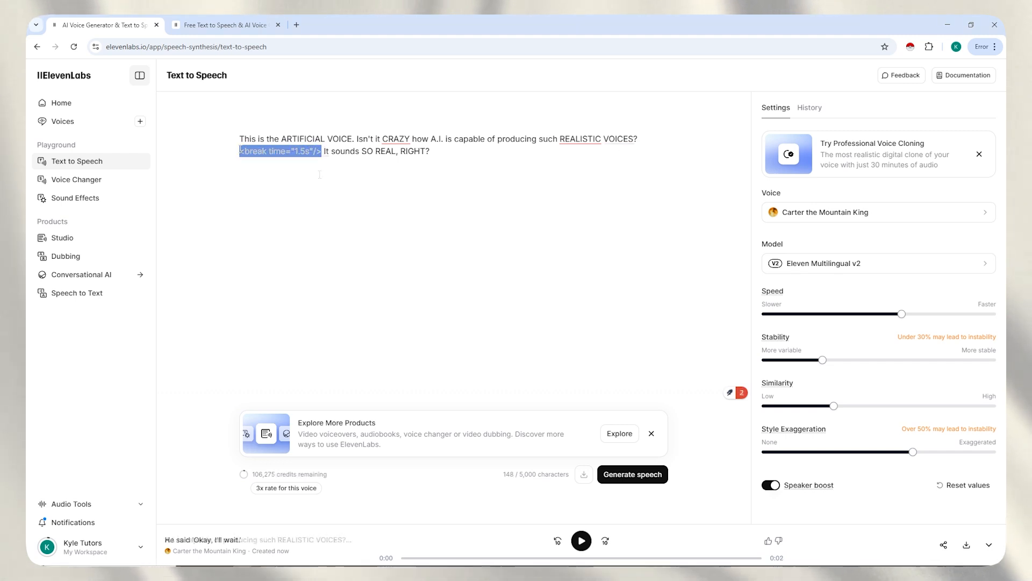
click(320, 151)
drag(319, 151, 234, 152)
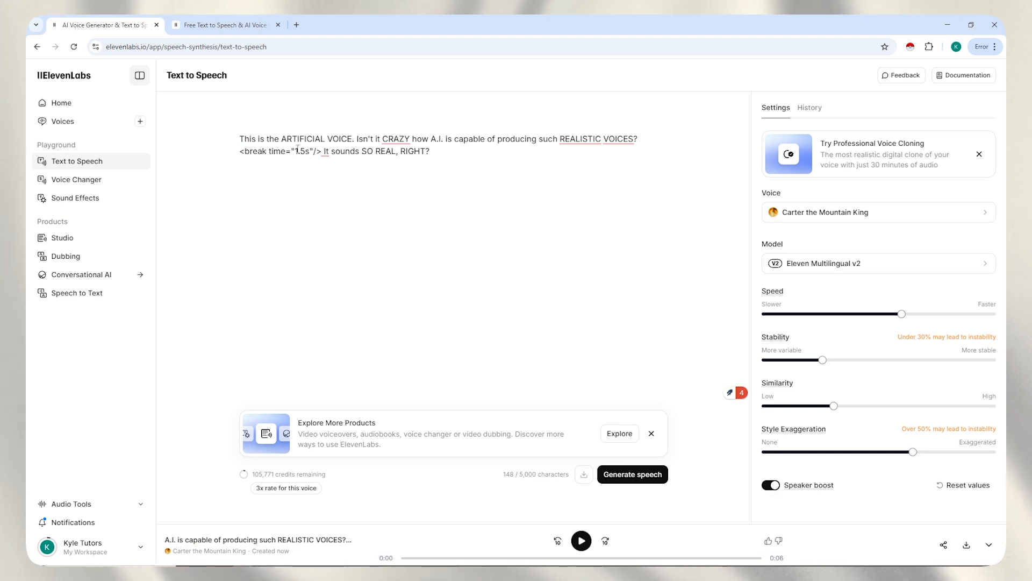
click(632, 474)
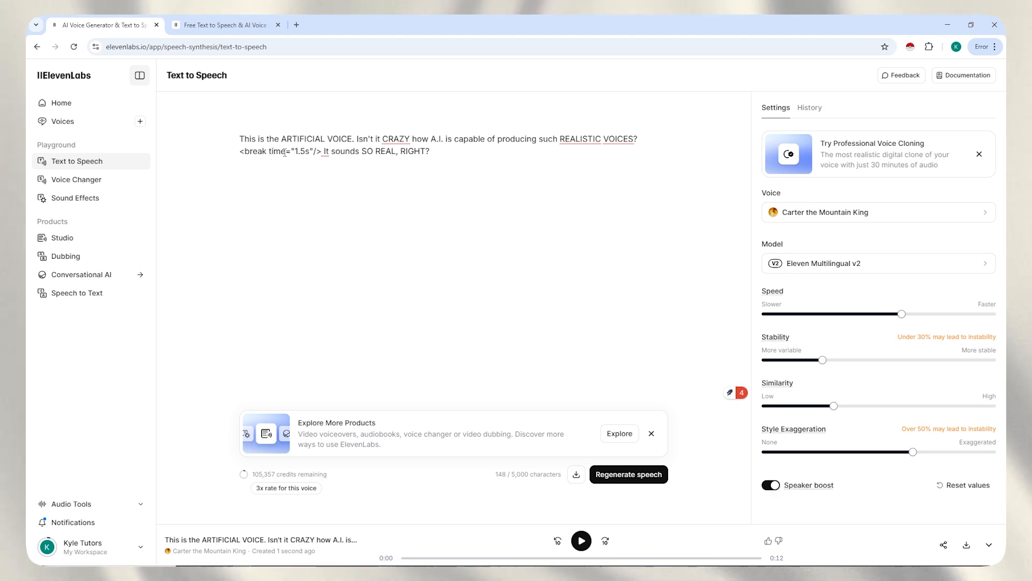
Step: Highlight the sentence after the break tag, shorten the break time to .5s and generate the speech again
drag(323, 151, 415, 146)
click(433, 147)
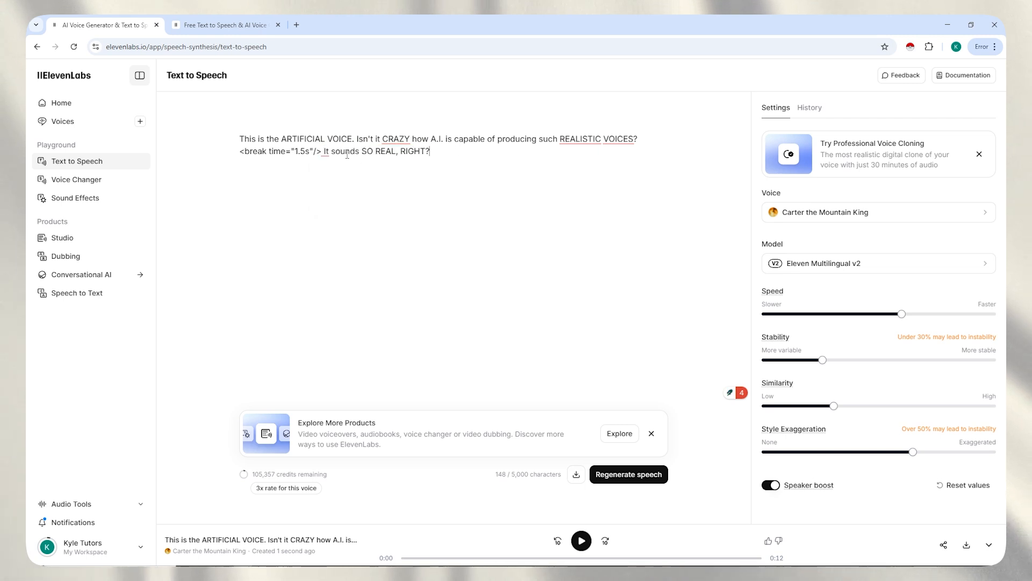
click(300, 151)
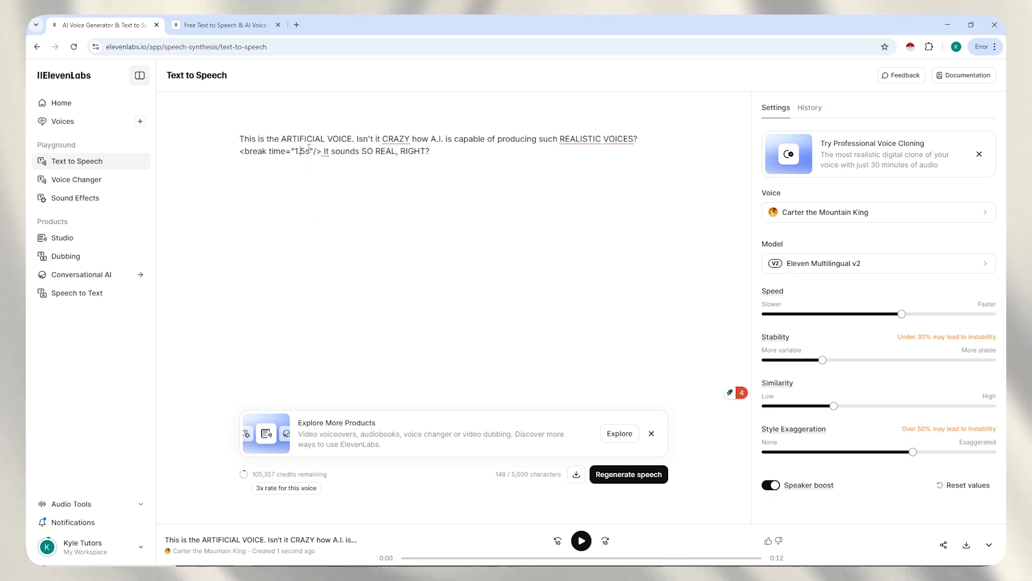
key(BackSpace)
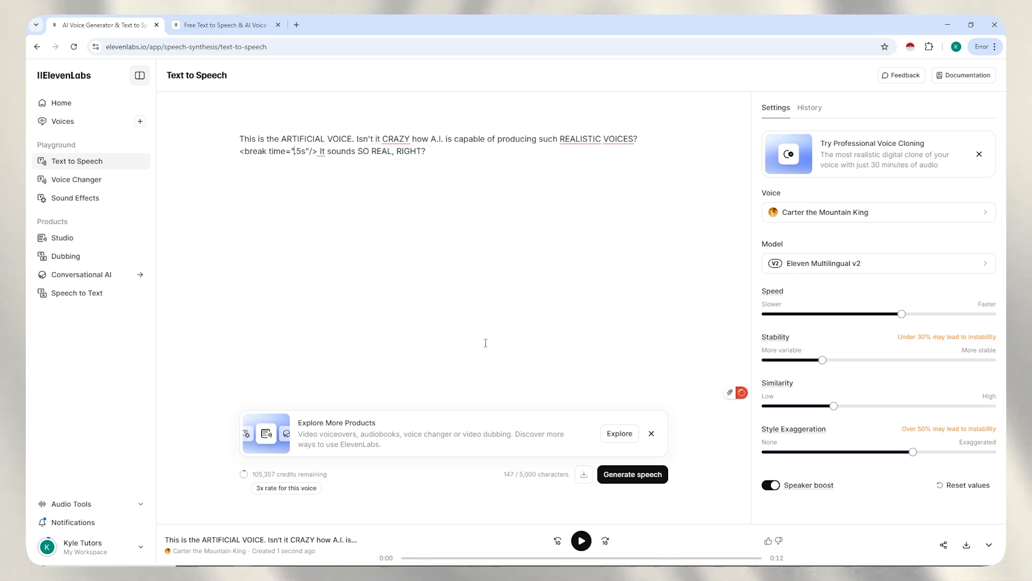
click(630, 475)
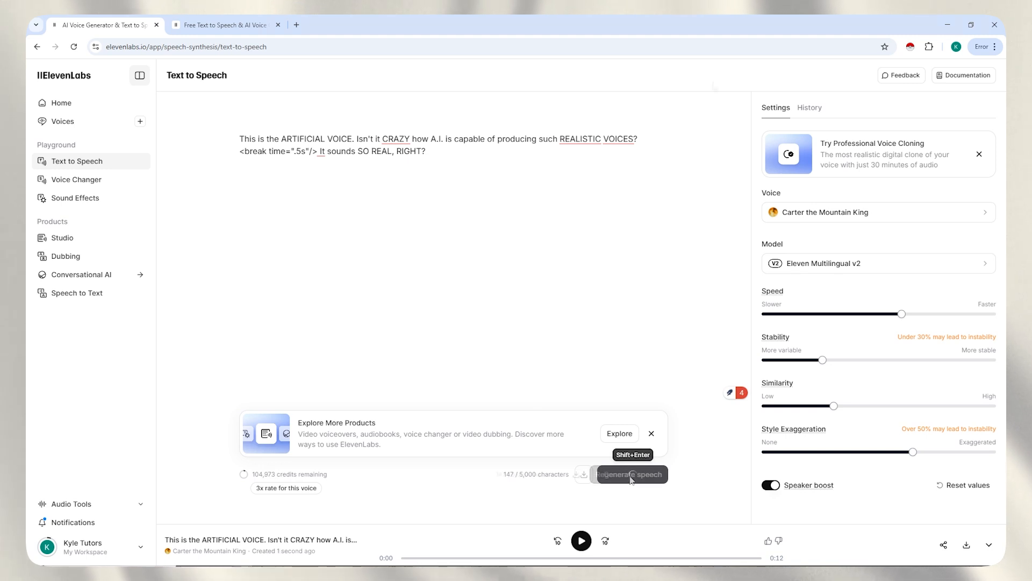
Step: Play the new clip from the 0:04 mark to hear the shortened pause, and clear the selection of the break value
click(546, 557)
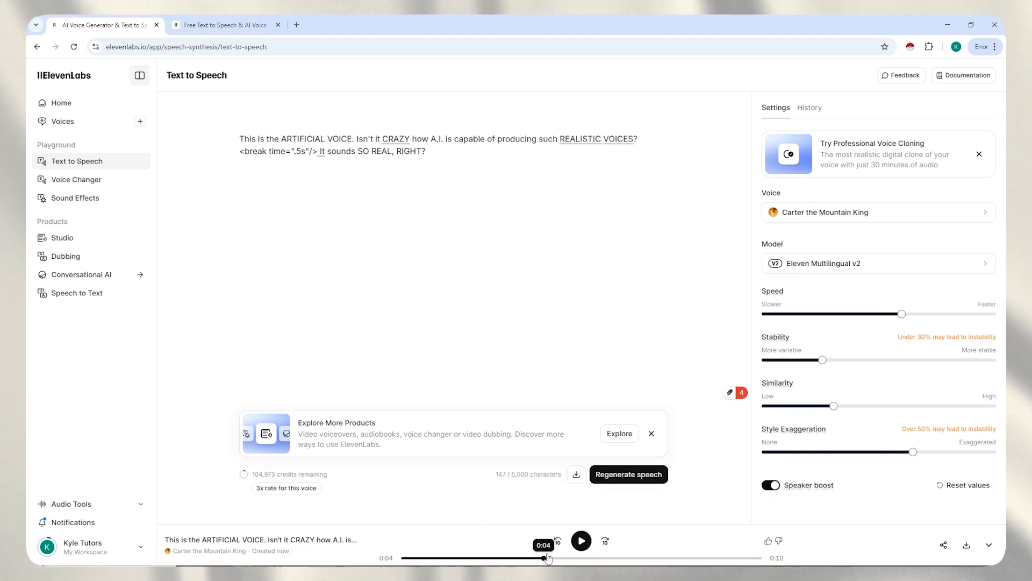
click(581, 541)
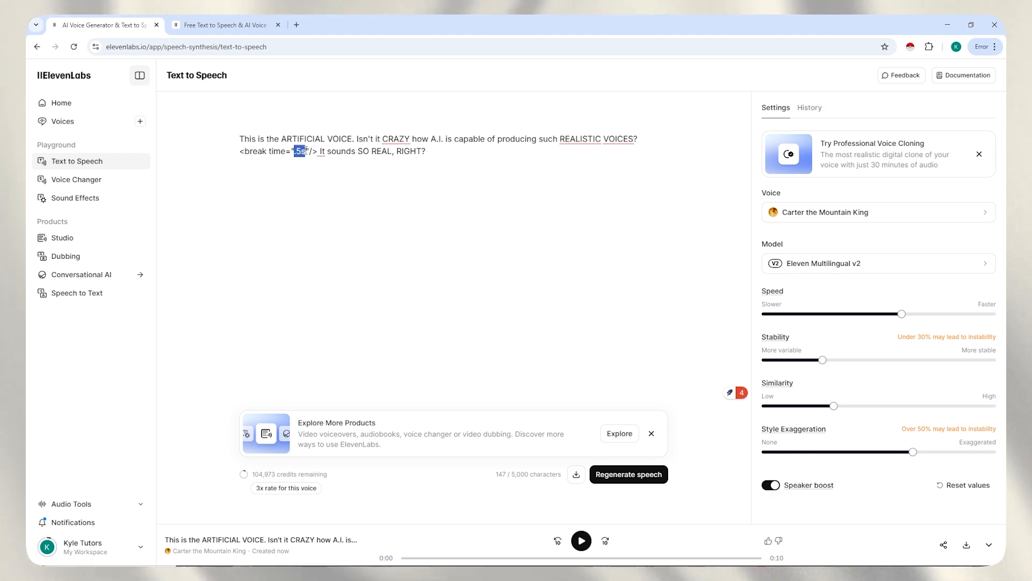
click(385, 189)
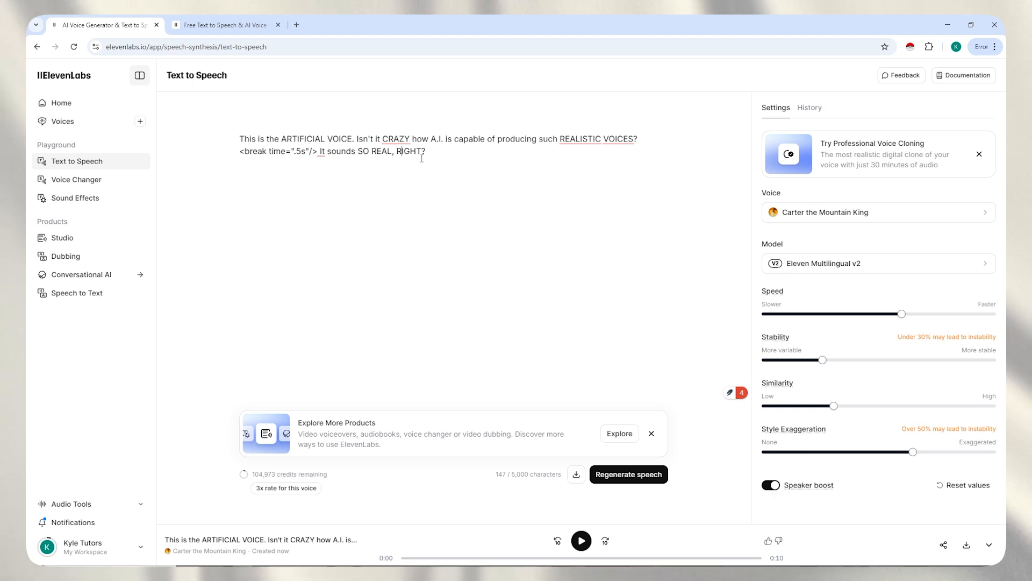
click(573, 156)
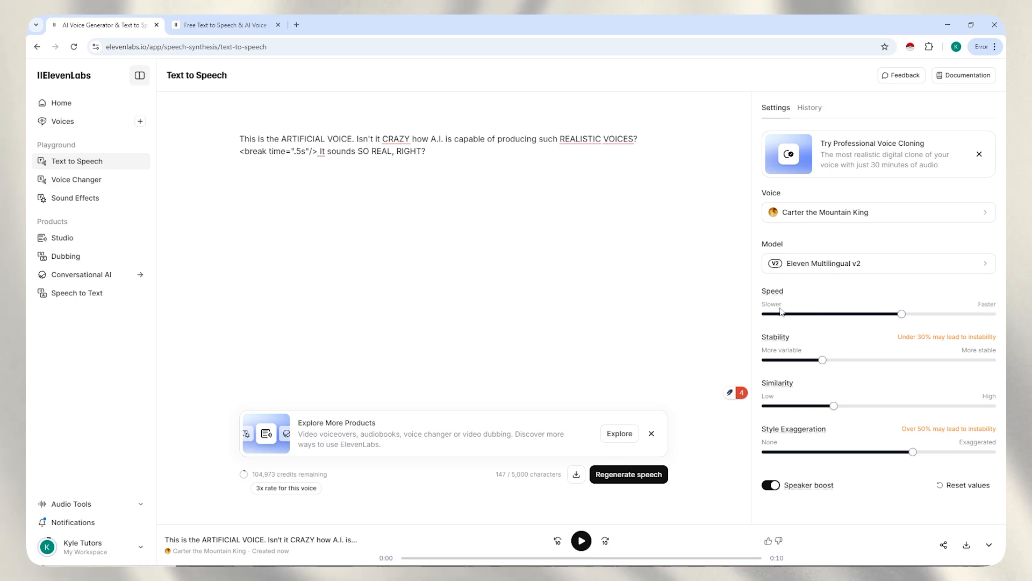
Step: Lower the speech speed almost to the slowest setting, regenerate the speech and pause its playback partway
mouse_move(776, 300)
mouse_move(901, 315)
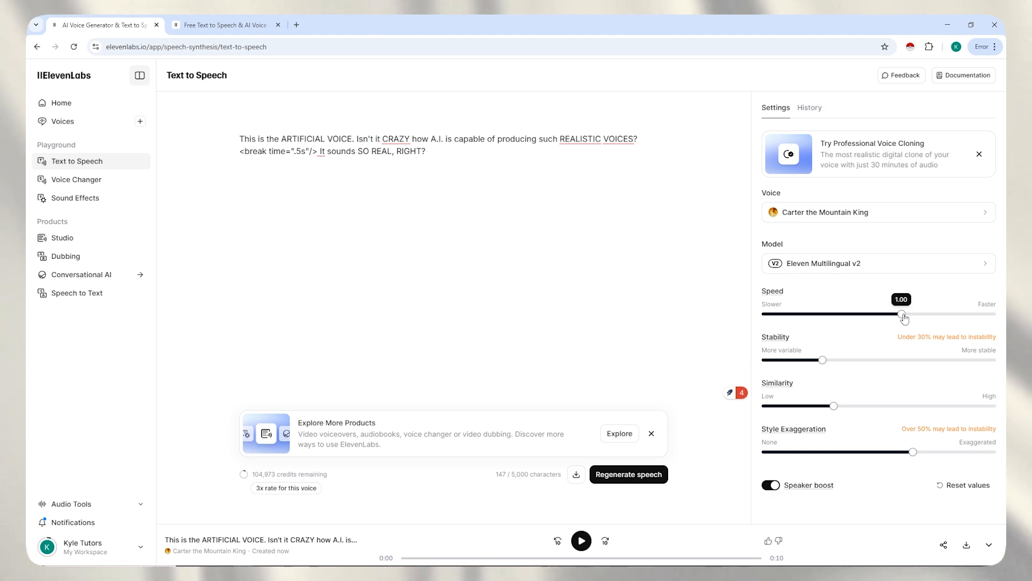
drag(862, 318, 774, 323)
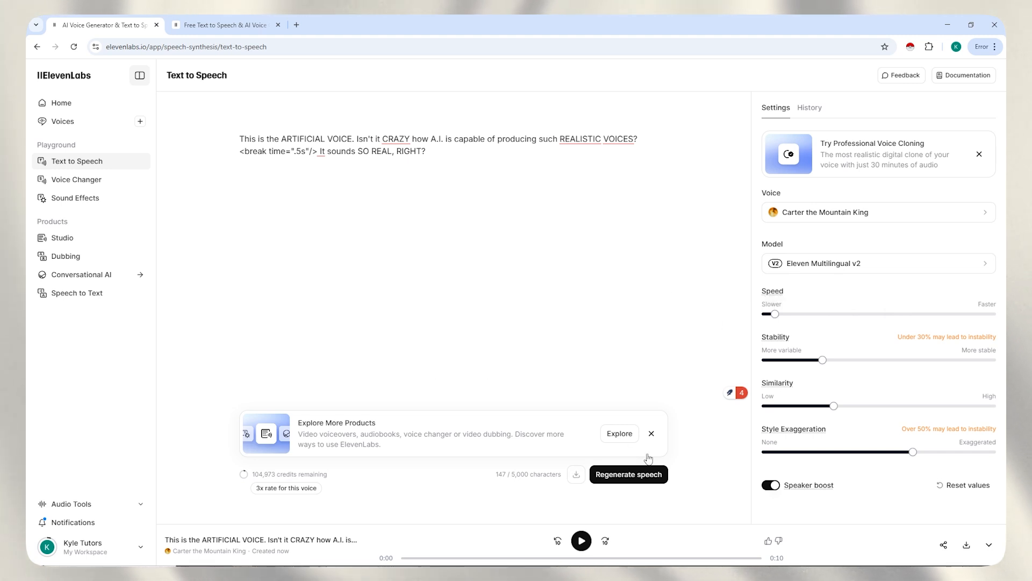
click(623, 479)
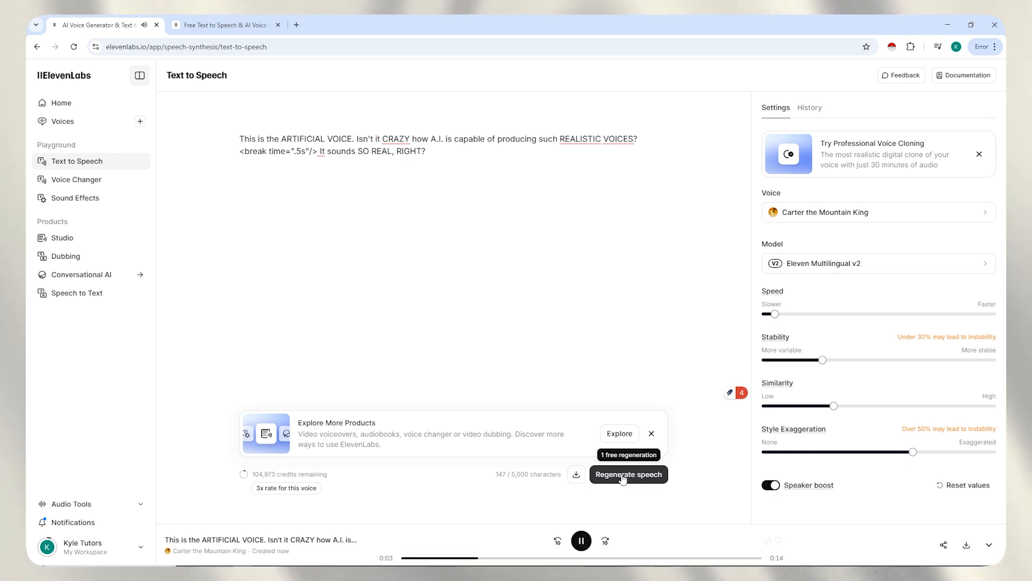
click(583, 544)
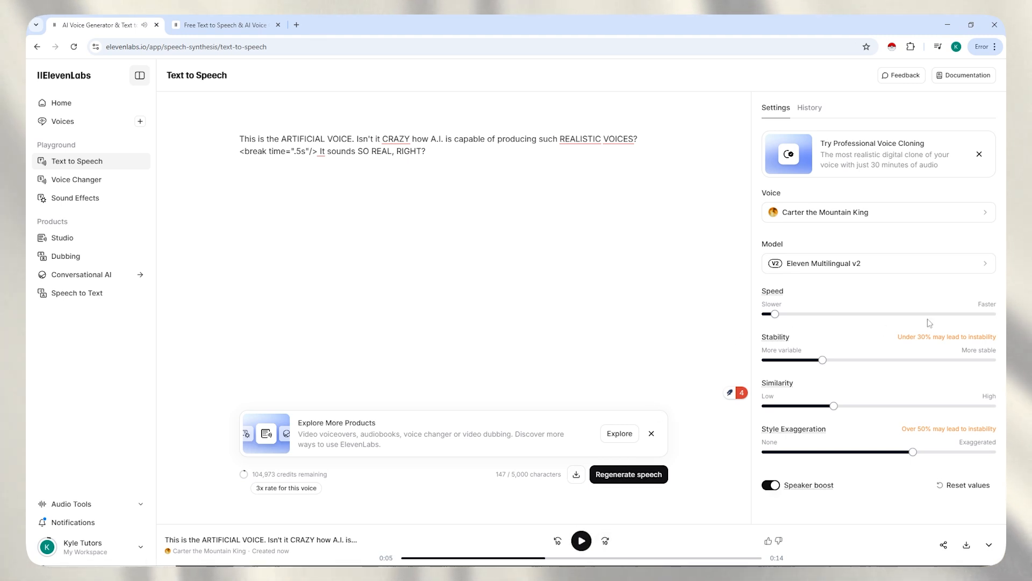
Step: Raise the speech speed to 1.14, regenerate the speech and pause its playback partway
click(965, 314)
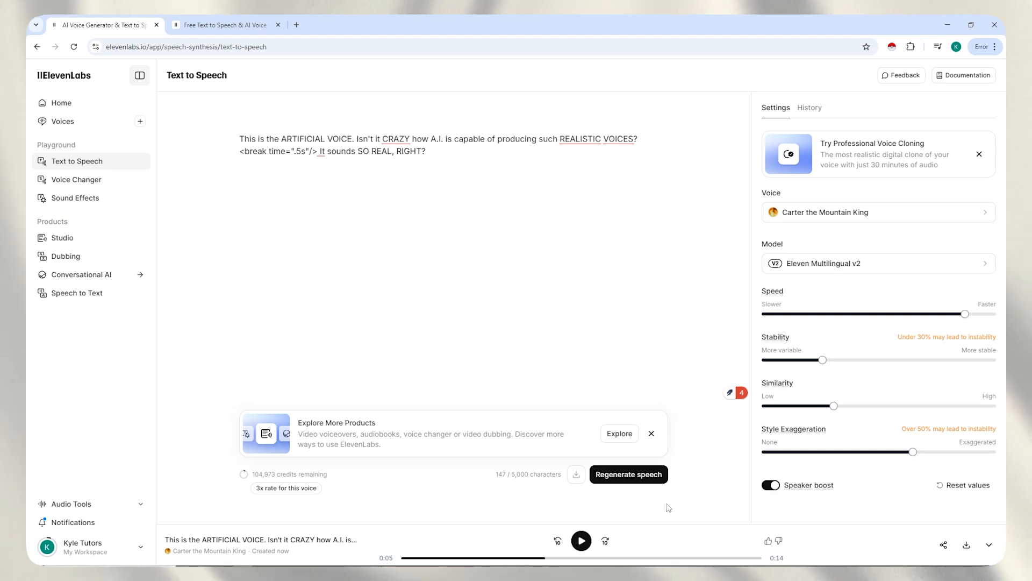
click(630, 476)
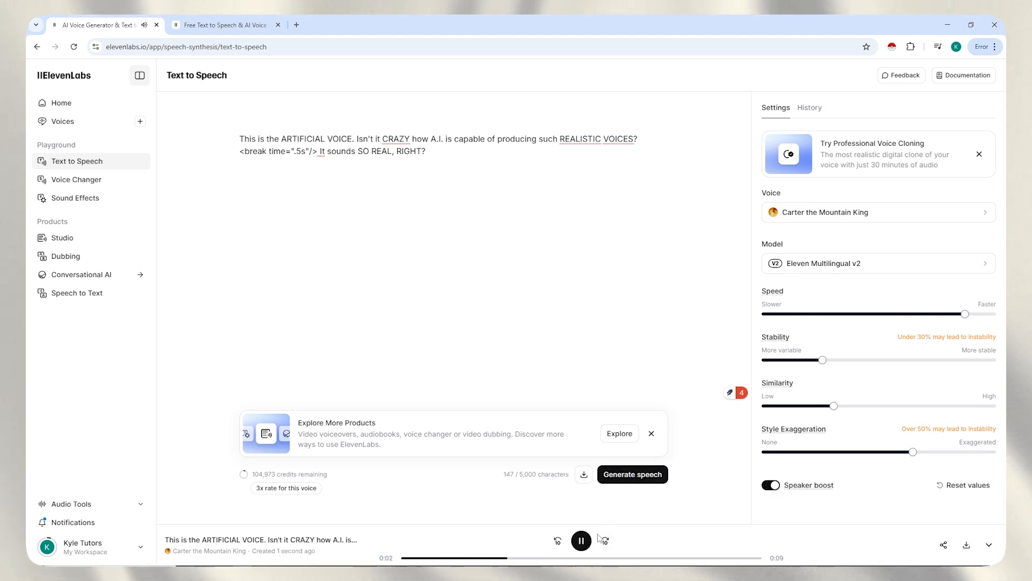
click(581, 544)
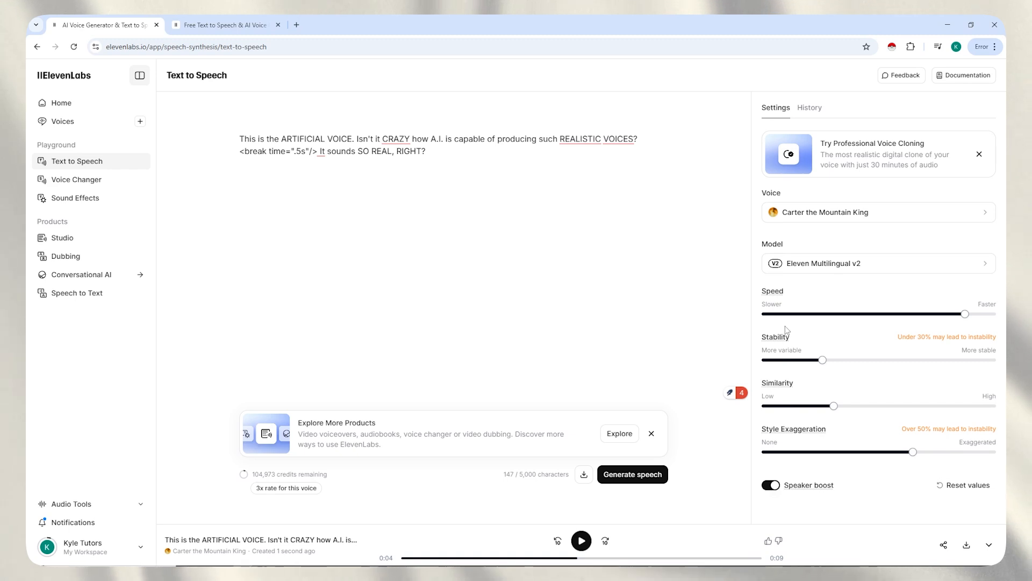
Step: Lower Stability to 11%, bring the speed back to a moderate level and generate the speech
drag(823, 360, 801, 361)
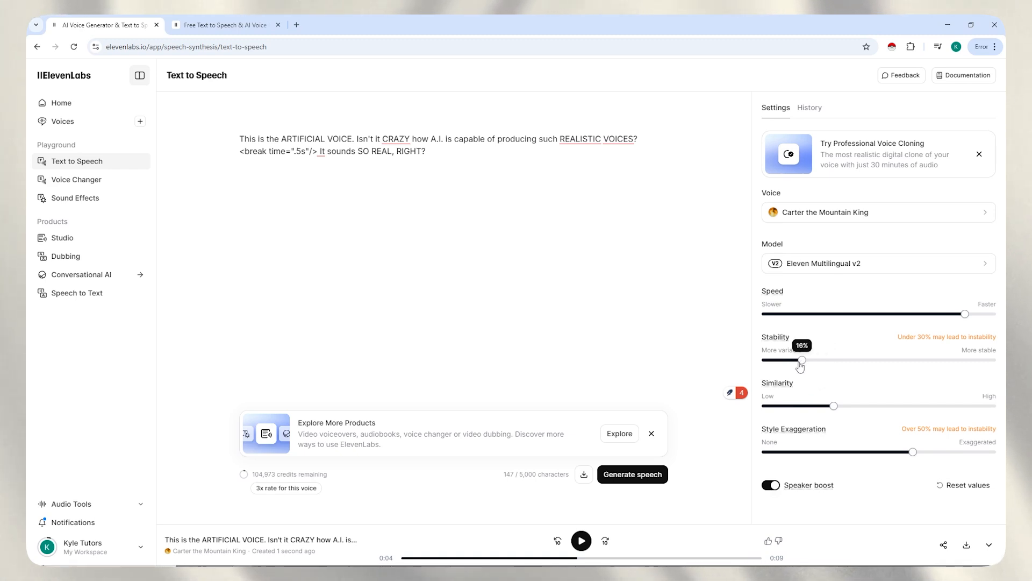
mouse_move(800, 366)
mouse_down()
mouse_move(864, 367)
mouse_move(791, 363)
mouse_up()
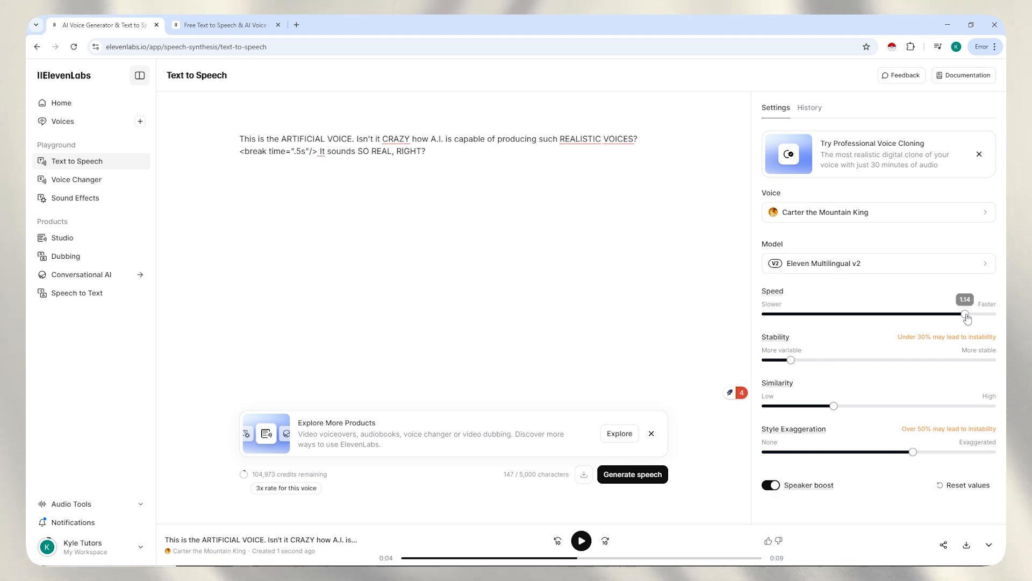
drag(966, 318, 902, 319)
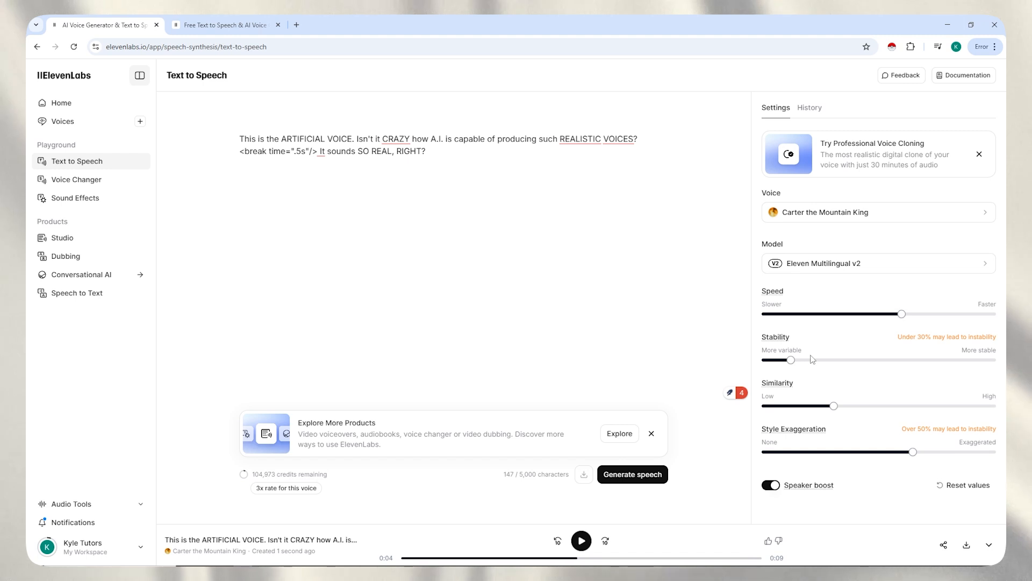
mouse_move(791, 362)
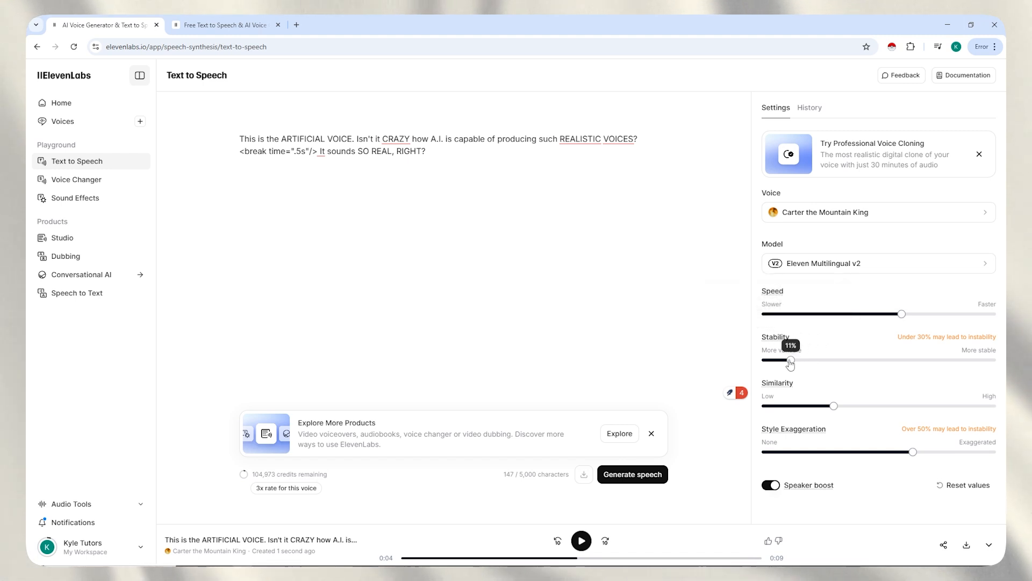
click(627, 478)
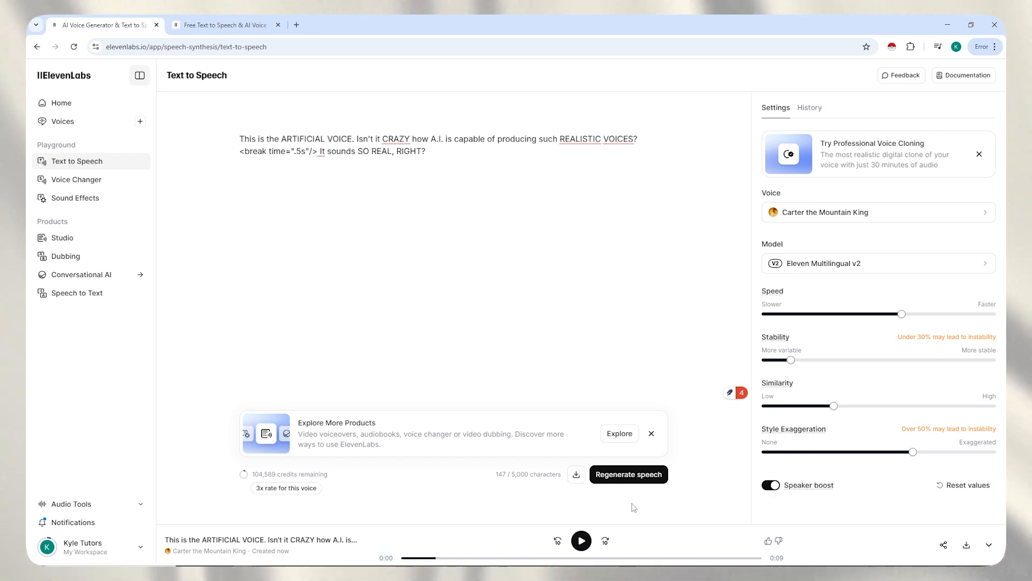
Step: Raise Stability to 95% and regenerate the speech
drag(797, 365, 977, 366)
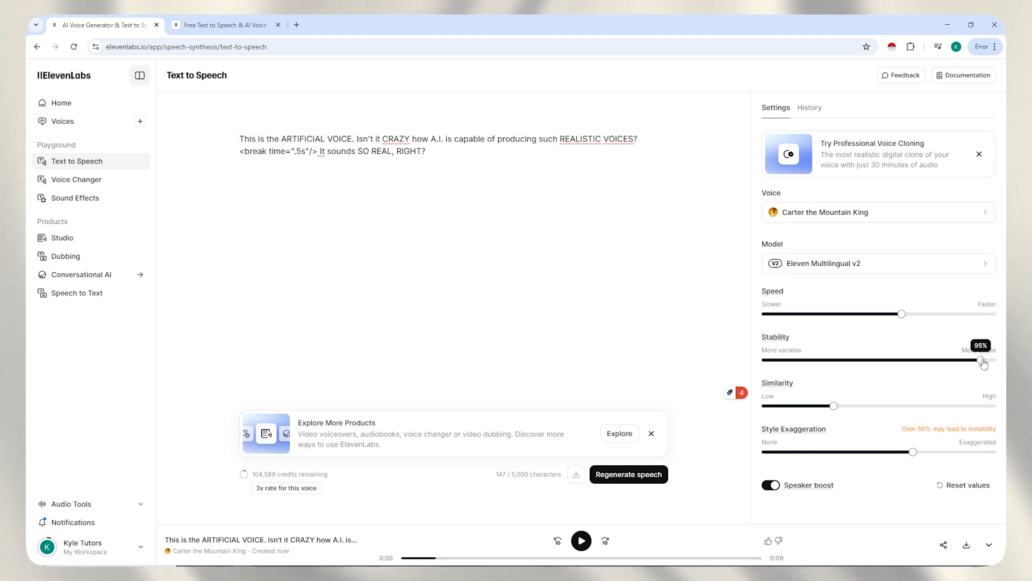
click(635, 479)
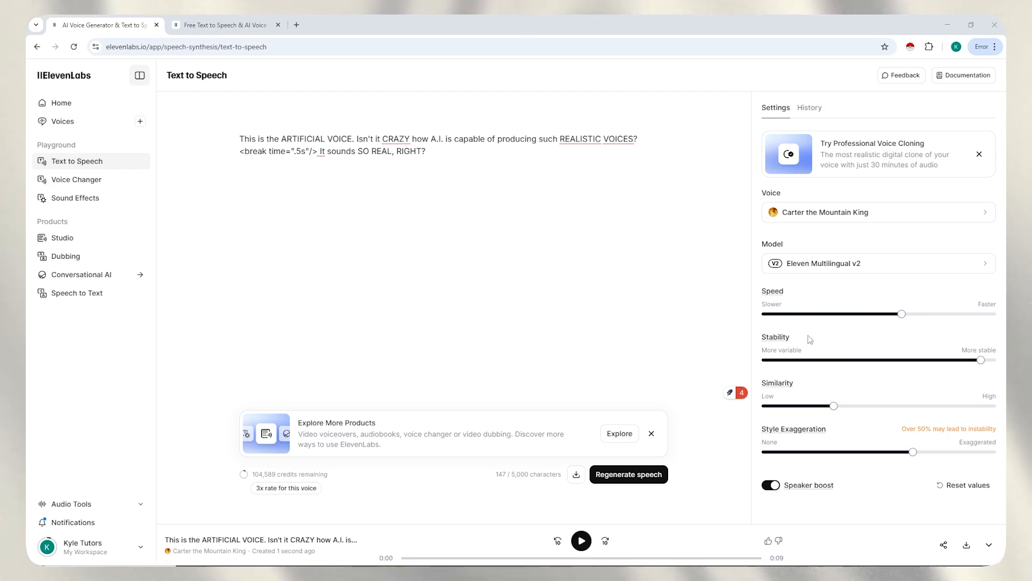
Step: Read the Similarity description, lower Similarity to 9%, regenerate the speech and pause its playback
mouse_move(783, 391)
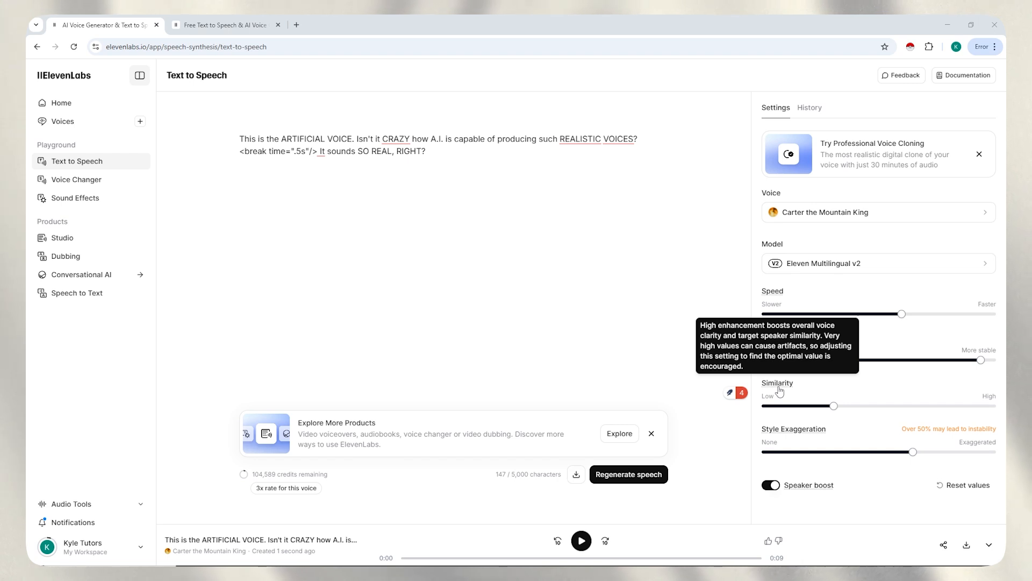
mouse_move(836, 411)
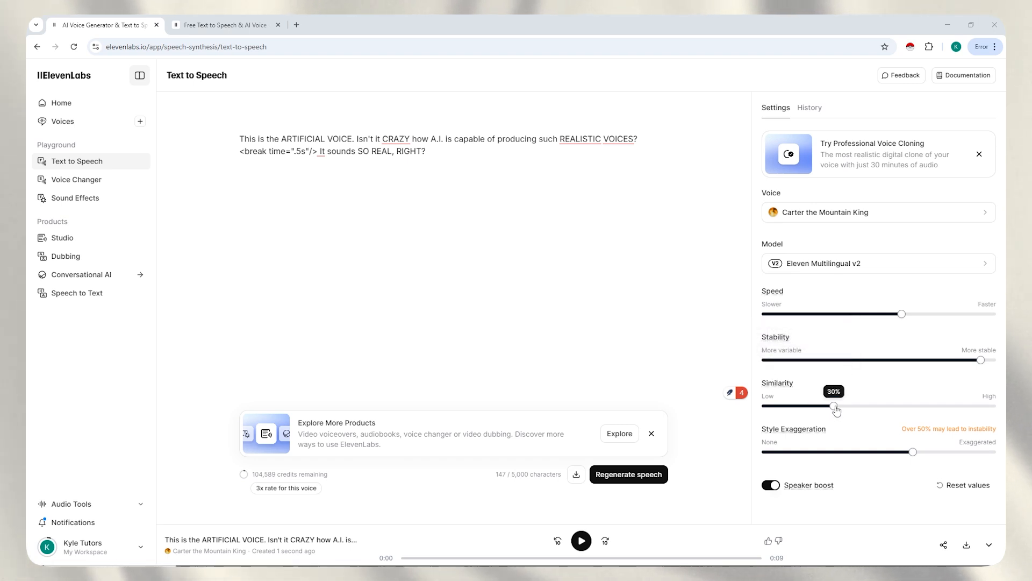
drag(836, 410, 804, 403)
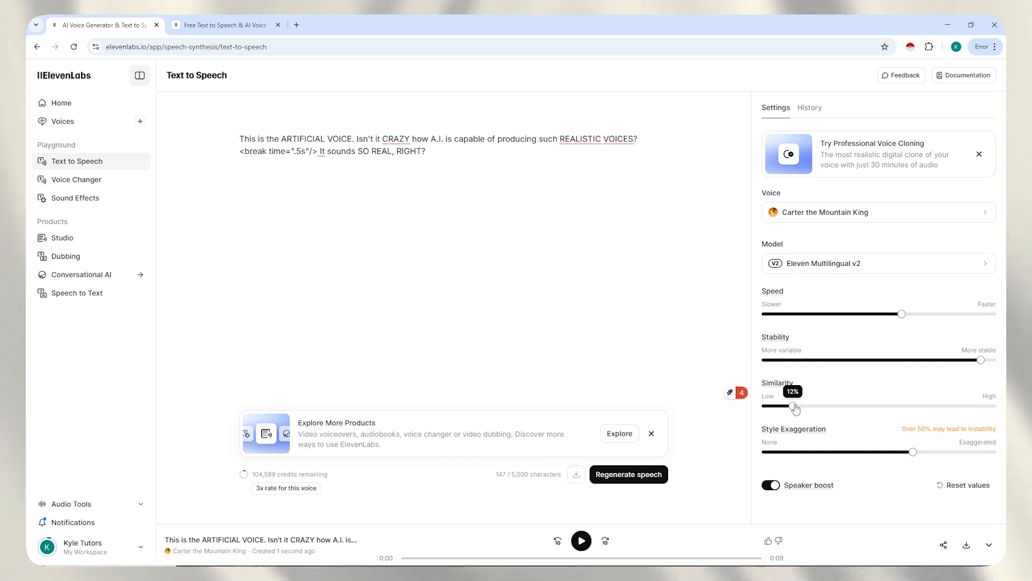
click(794, 409)
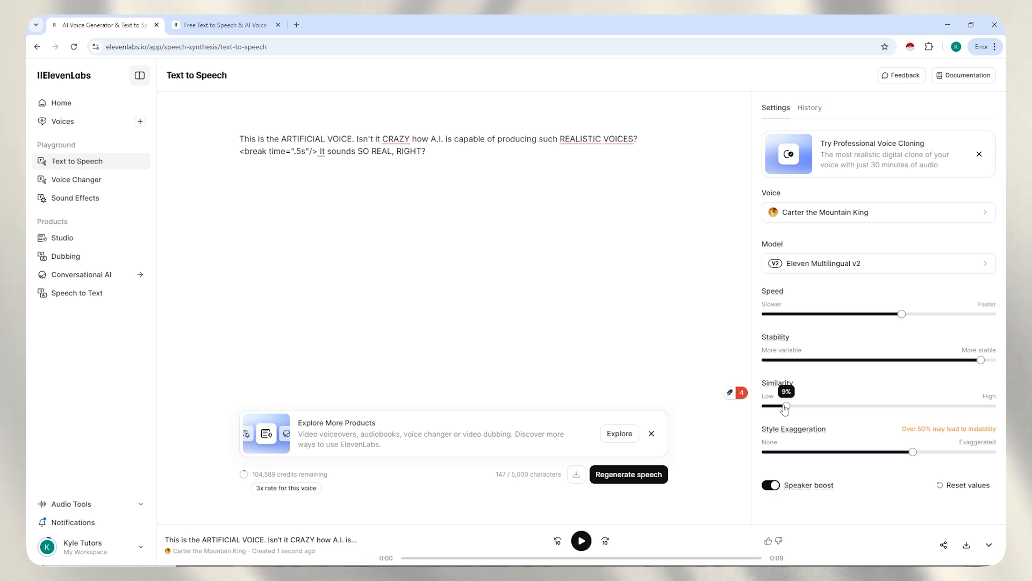
click(623, 478)
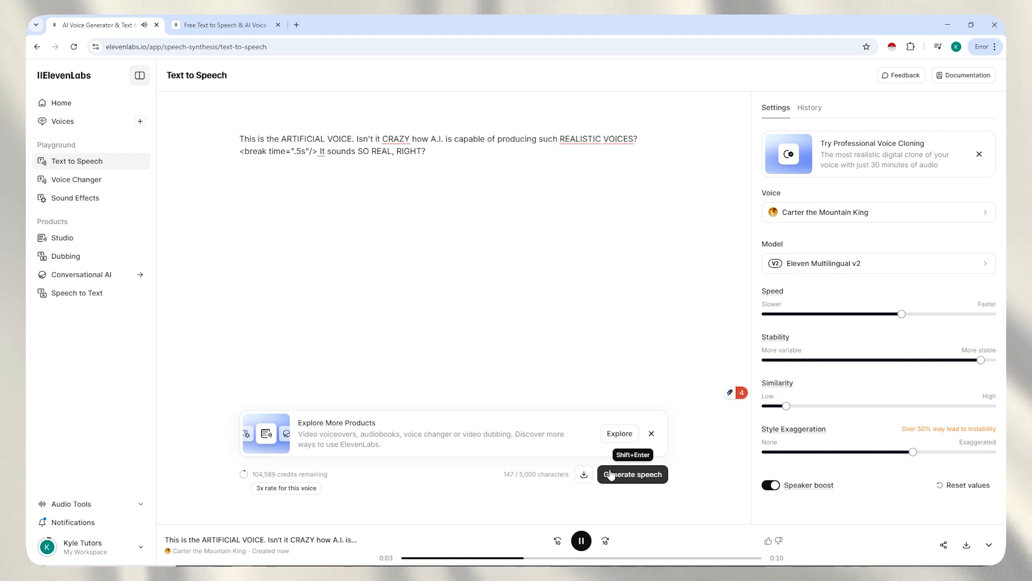
click(581, 540)
Step: Generate the speech with Similarity raised close to High, and bring Similarity back down to about a third
drag(786, 406, 972, 407)
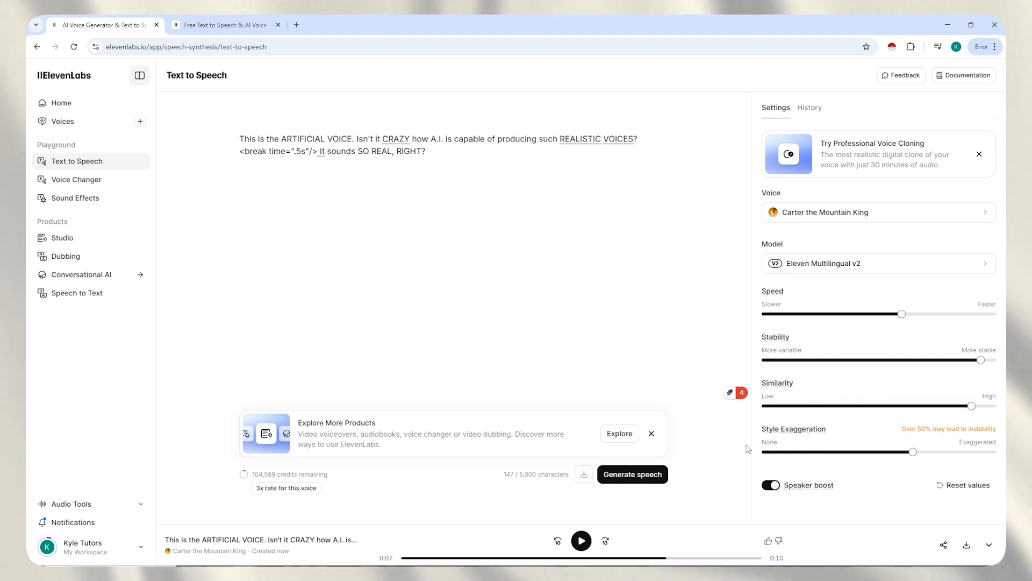
click(625, 475)
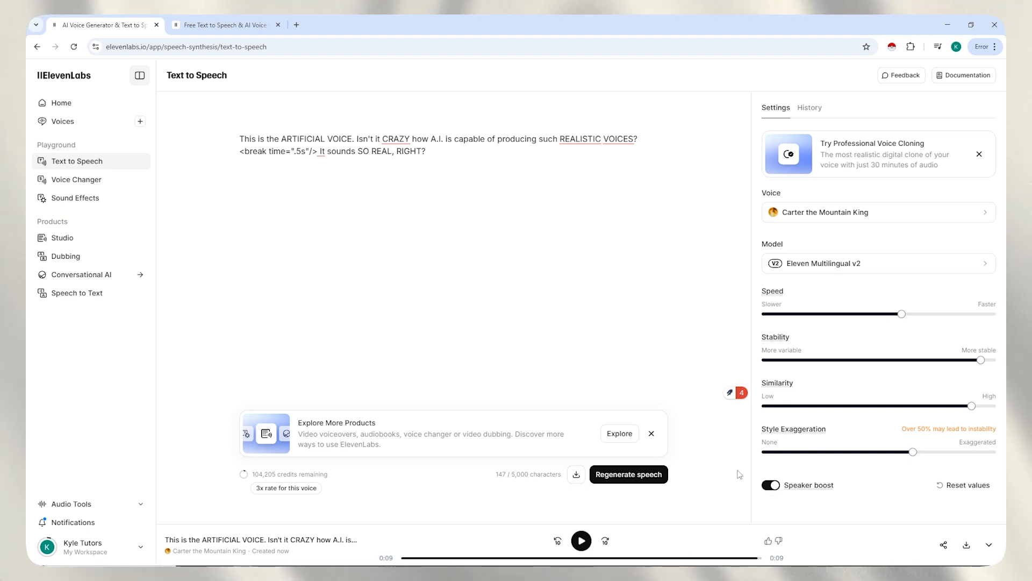
drag(849, 408, 838, 408)
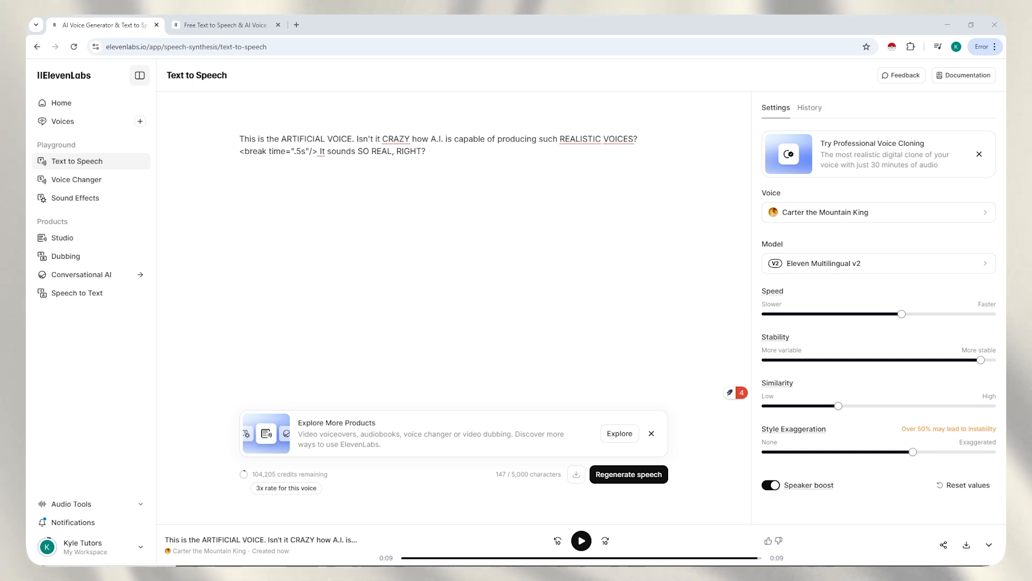
Step: Lower Style Exaggeration to None, regenerate the speech and pause its playback
drag(913, 452, 744, 461)
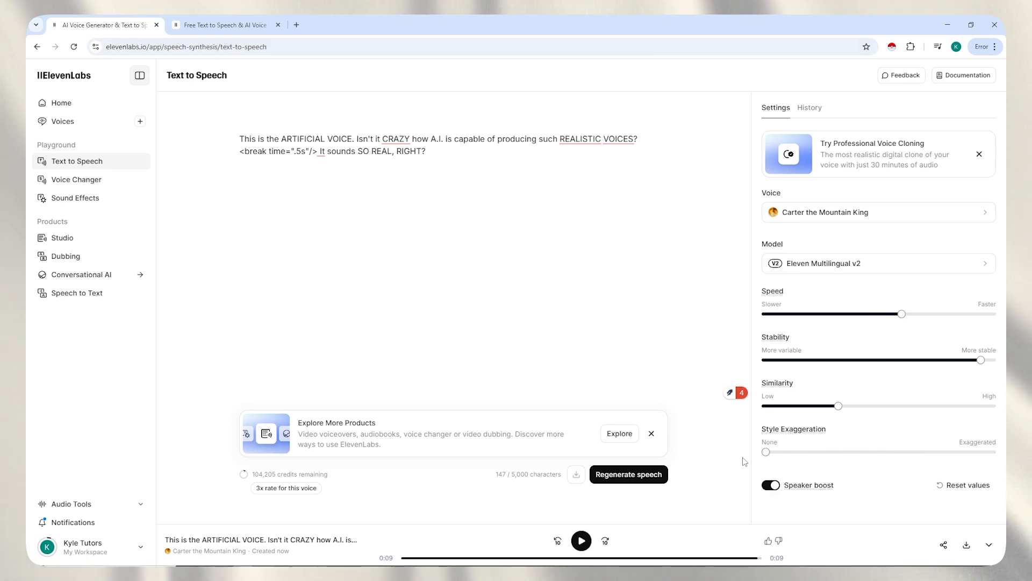
click(642, 480)
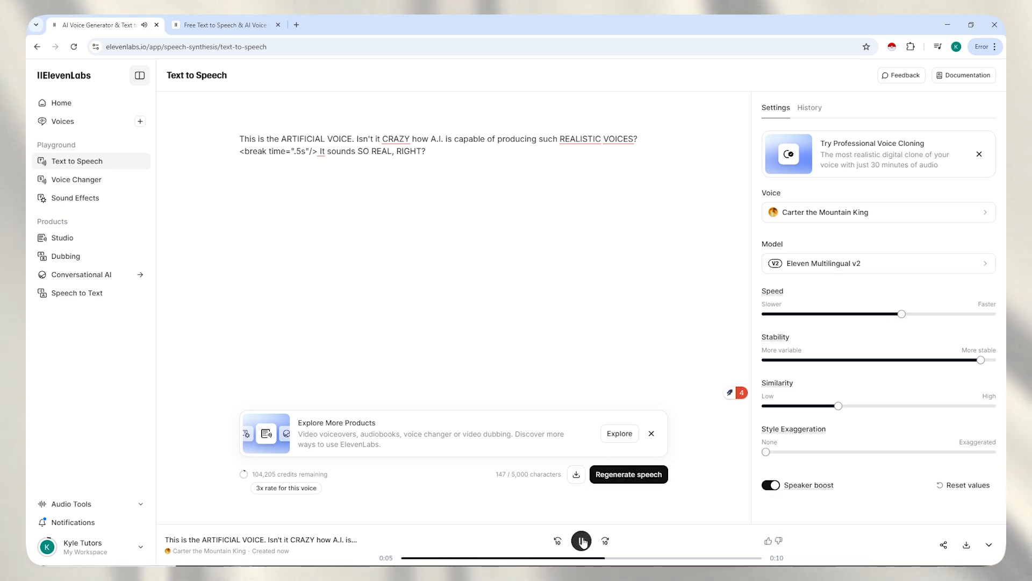
click(581, 541)
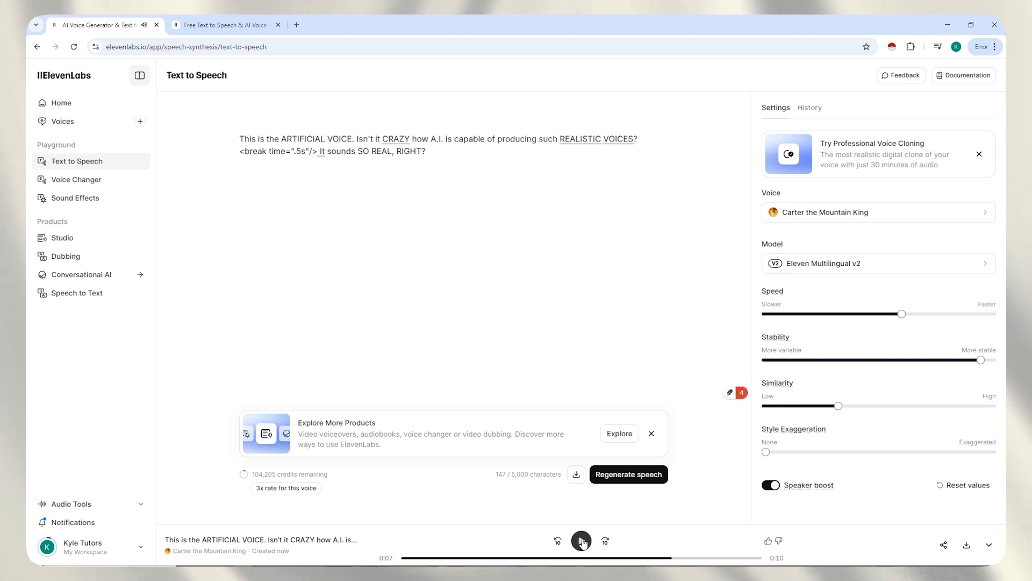
Step: Generate the speech with Style Exaggeration at about the midpoint, and once more with it near the Exaggerated end
drag(765, 451, 886, 460)
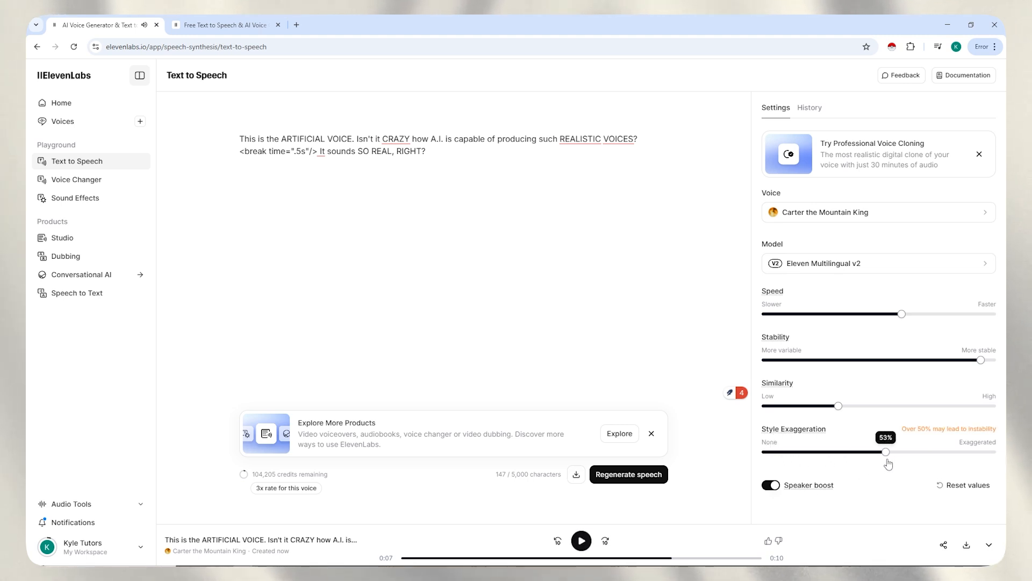
click(617, 475)
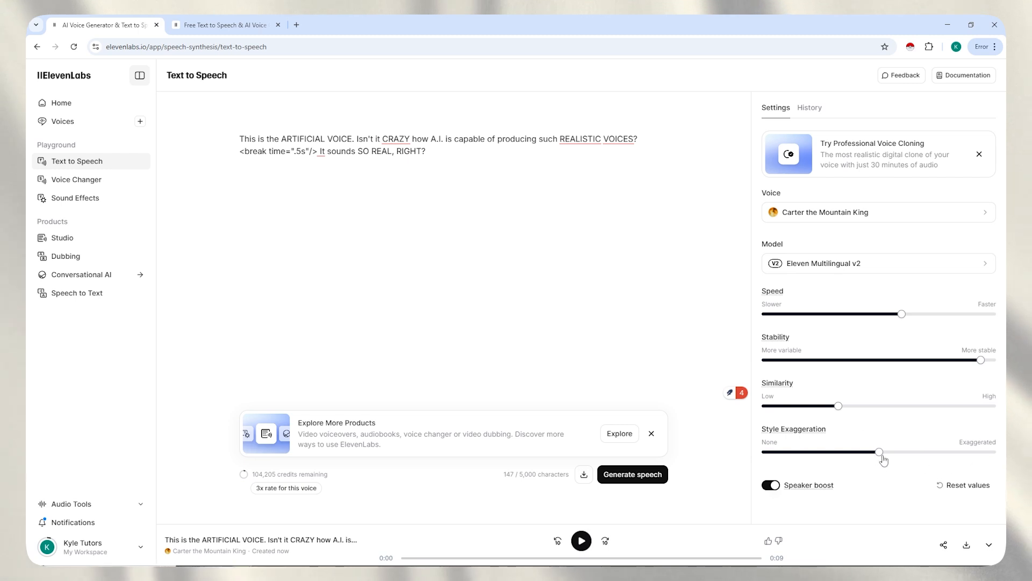
drag(884, 460, 988, 455)
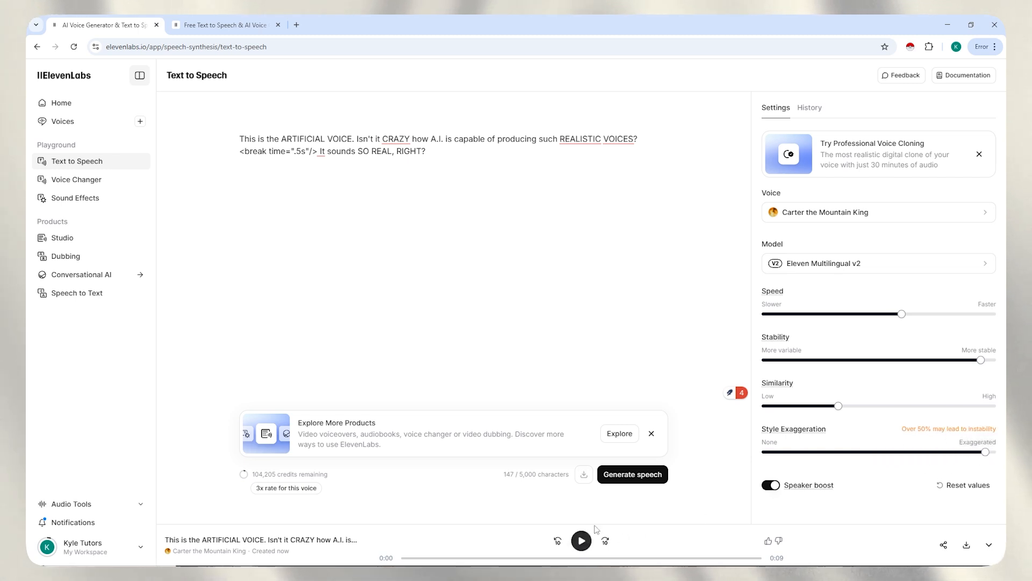
click(622, 476)
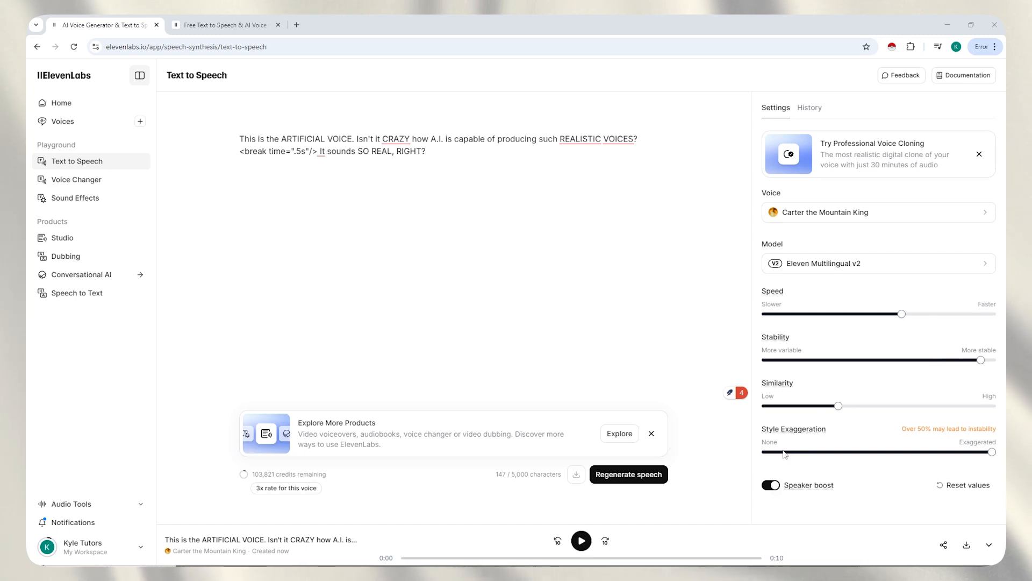
Step: Return Style Exaggeration to None and generate the speech again
drag(789, 452, 763, 453)
click(621, 475)
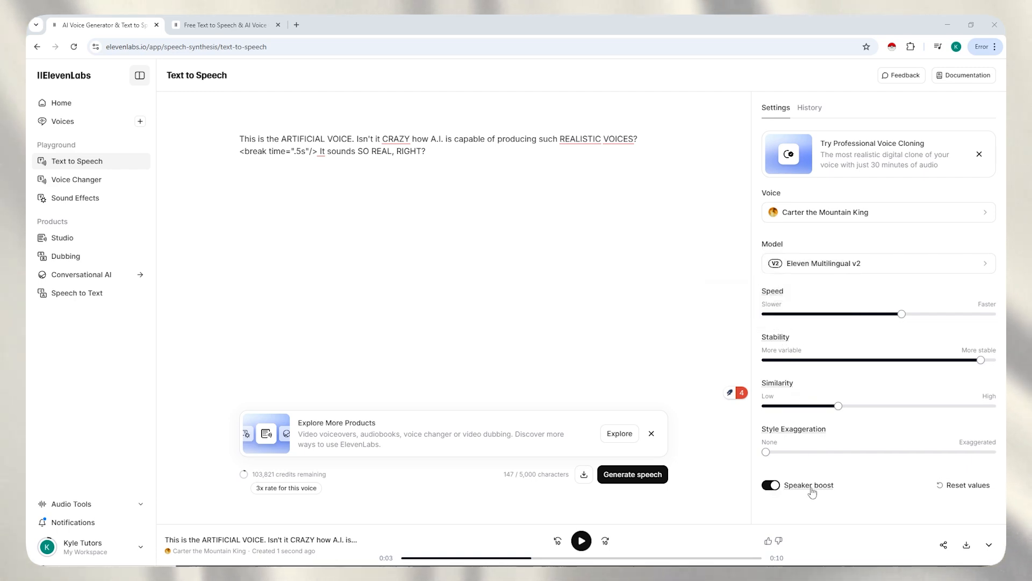
Step: Switch to the Voice Changer, supply sample.mp4 as the source clip and convert it with the Carter the Mountain King voice
mouse_move(796, 493)
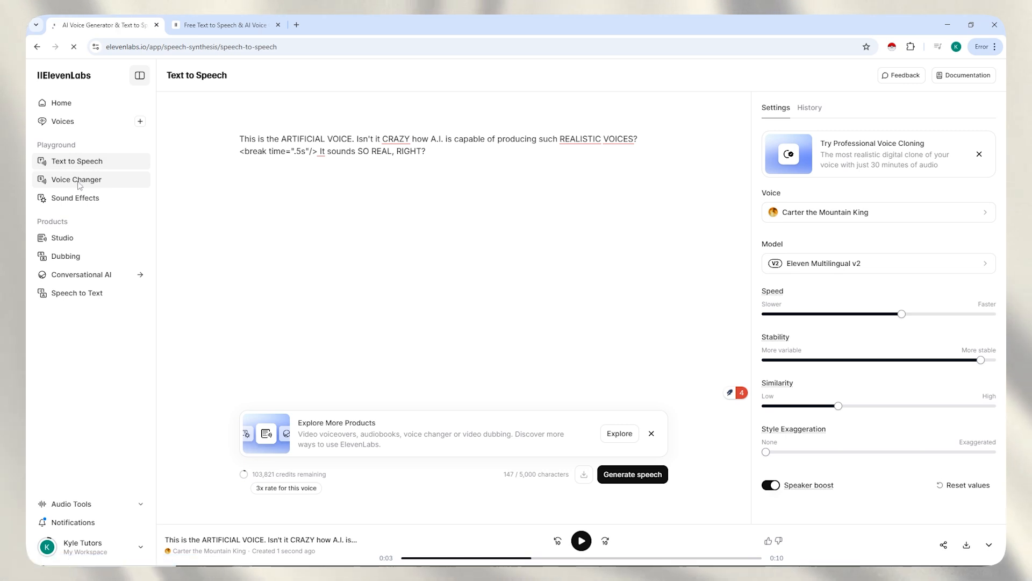
click(79, 185)
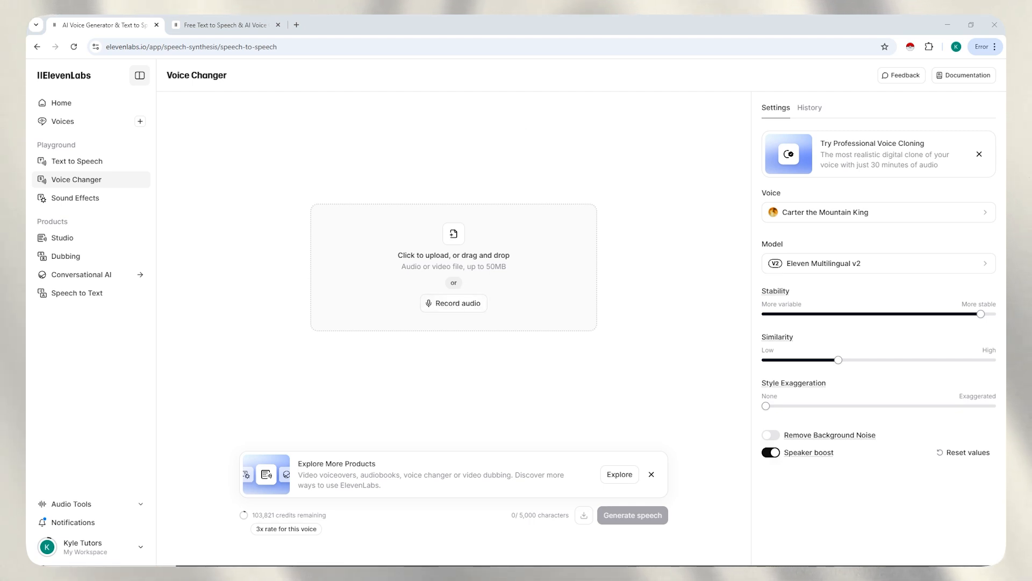
drag(455, 306, 431, 257)
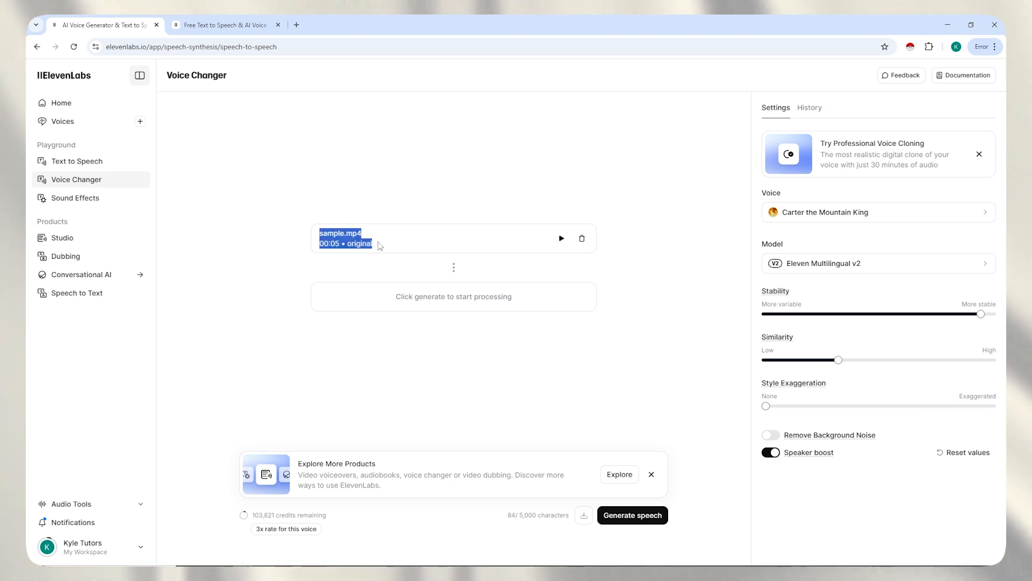
click(437, 241)
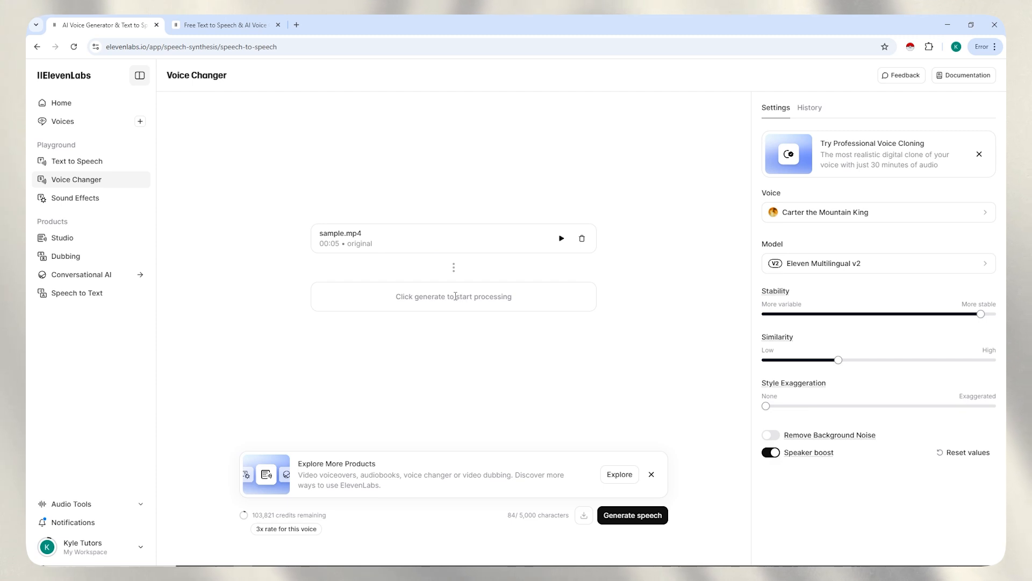
click(638, 516)
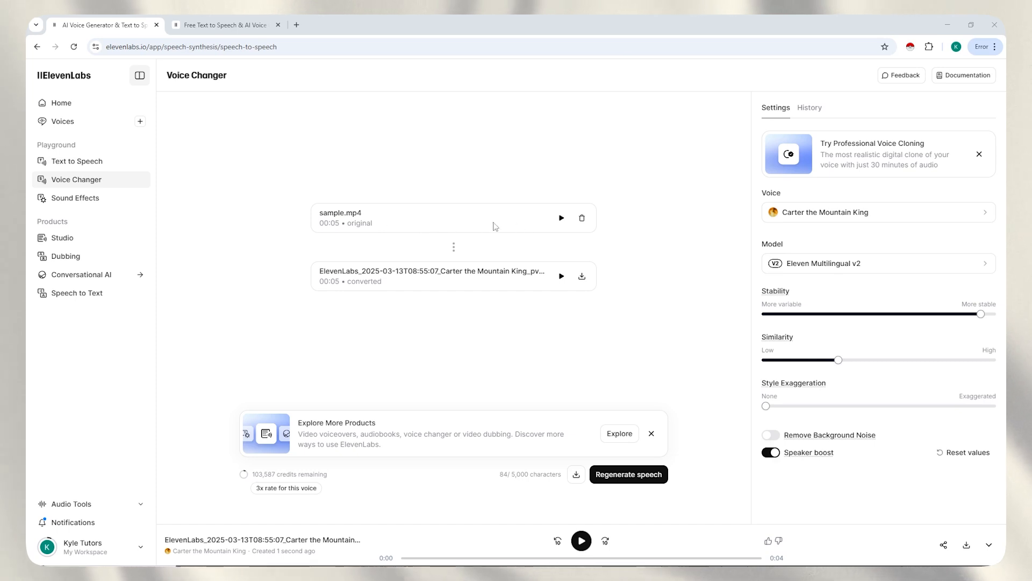
Step: View the Voice Changer's selectable voices and its speech-to-speech models, returning to the settings from each list
click(808, 220)
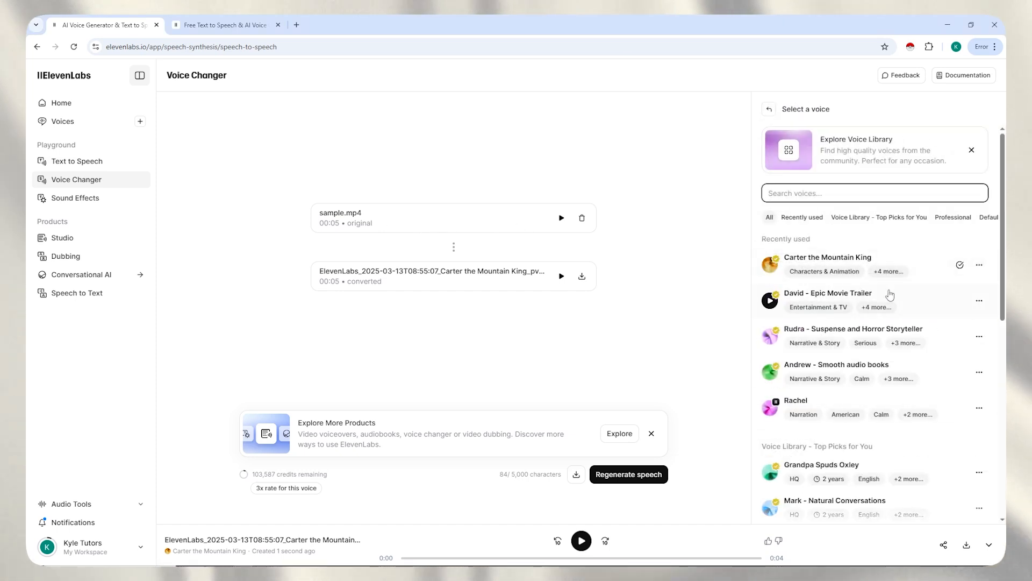
click(770, 109)
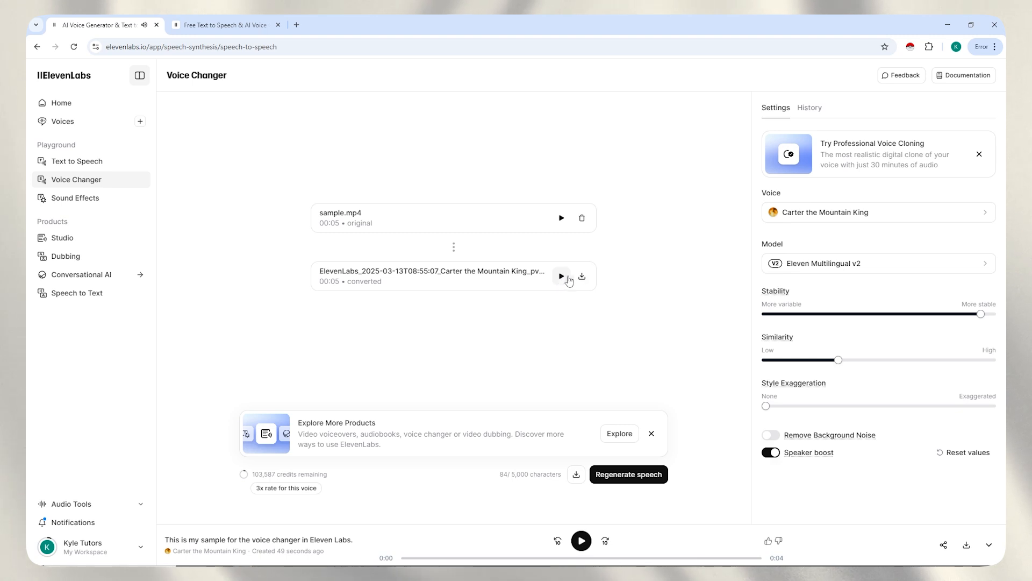
click(840, 263)
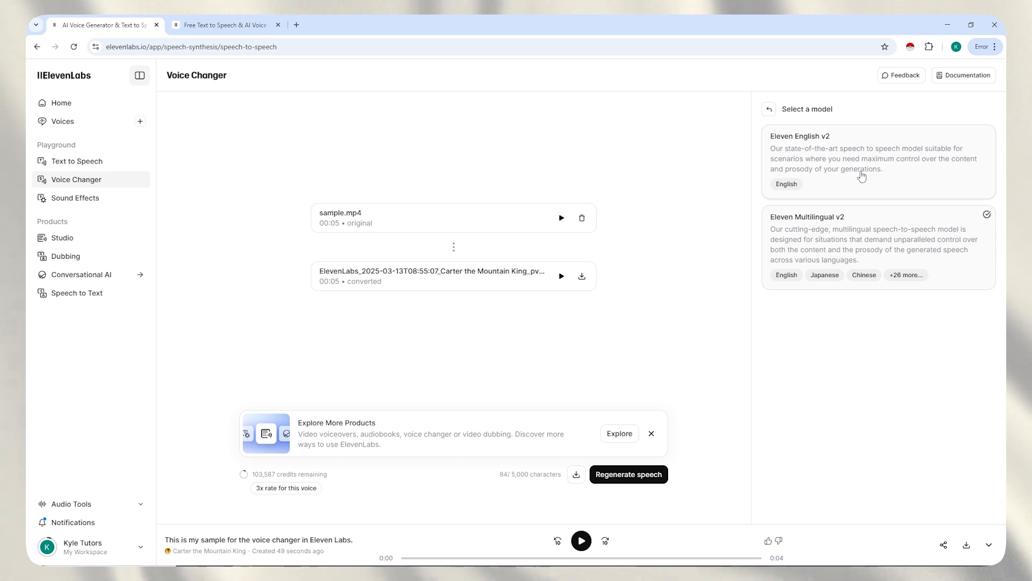
click(769, 110)
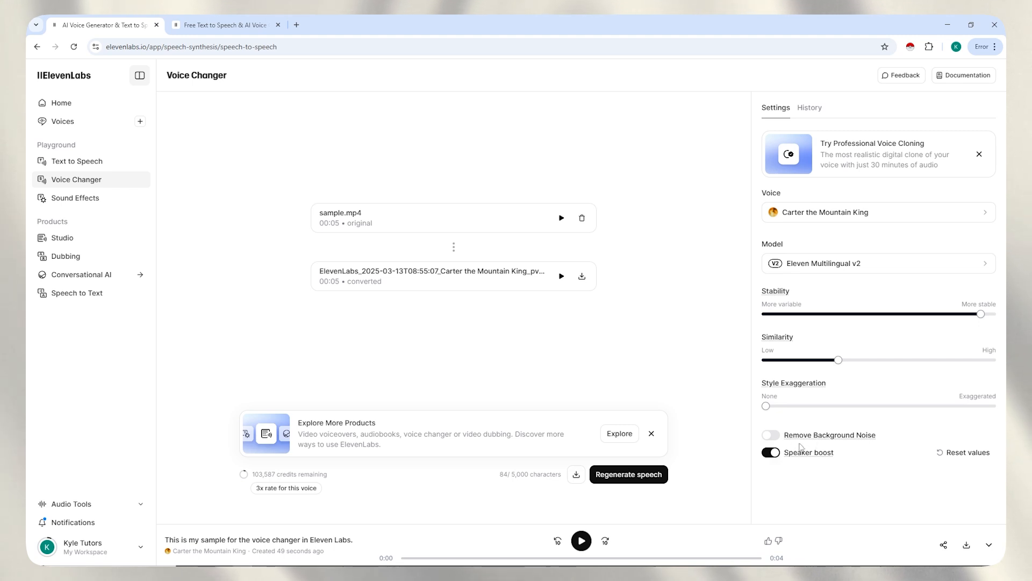
Step: Turn on Remove Background Noise for the Voice Changer and view its generation history
mouse_move(789, 440)
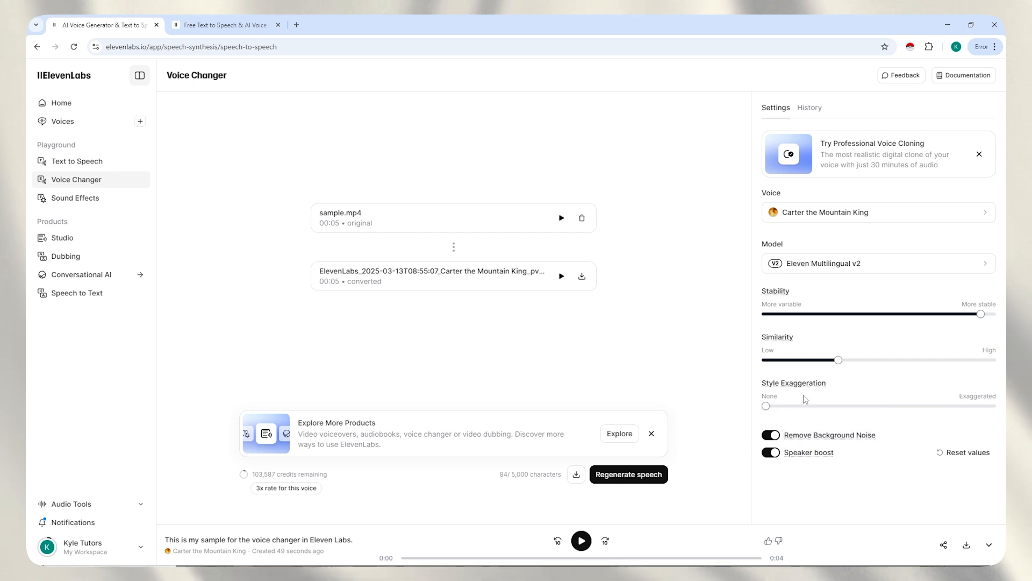
click(809, 108)
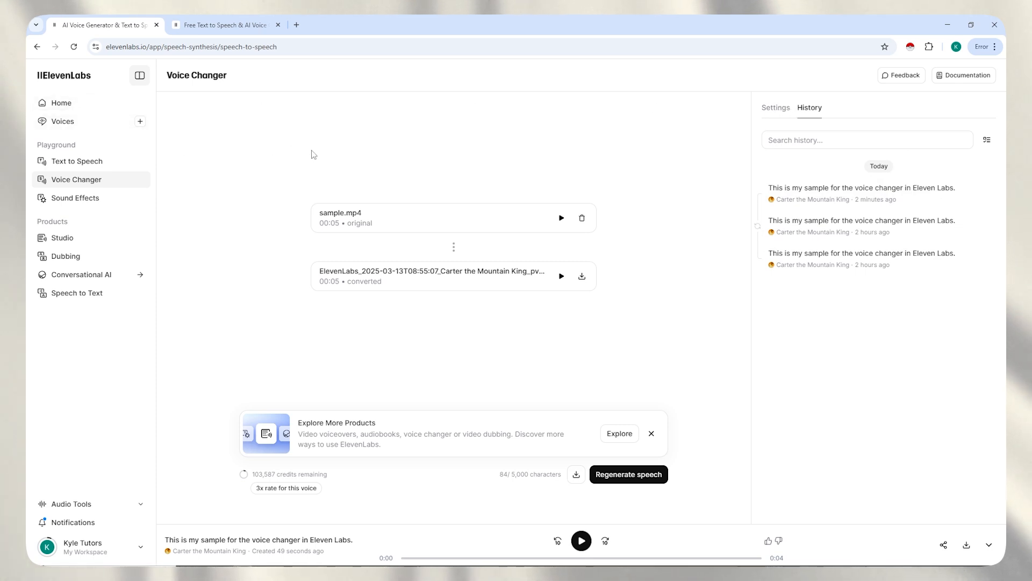
Step: Switch to Sound Effects and generate sounds from the Retro video games example prompt
click(68, 200)
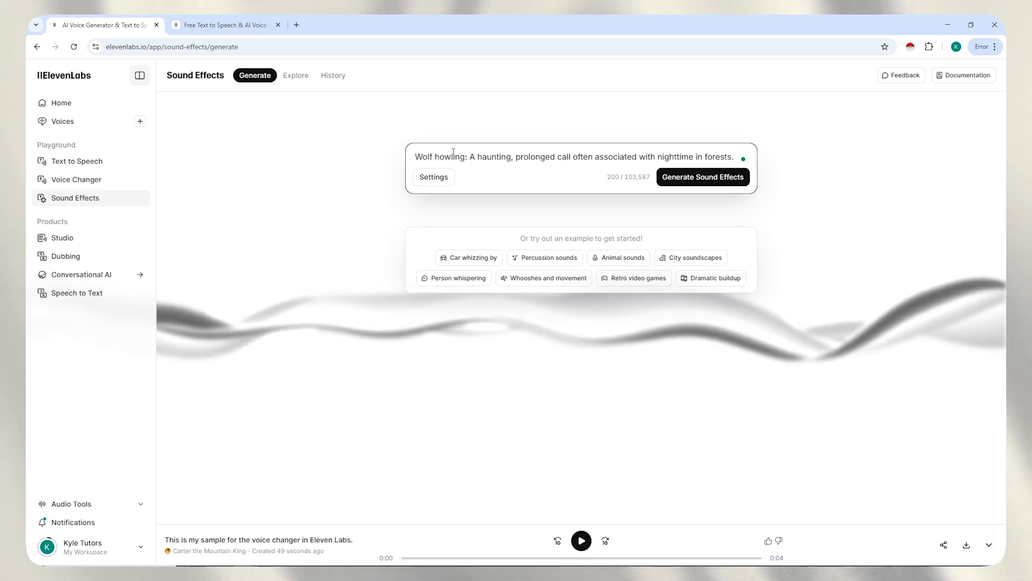
drag(518, 239, 656, 245)
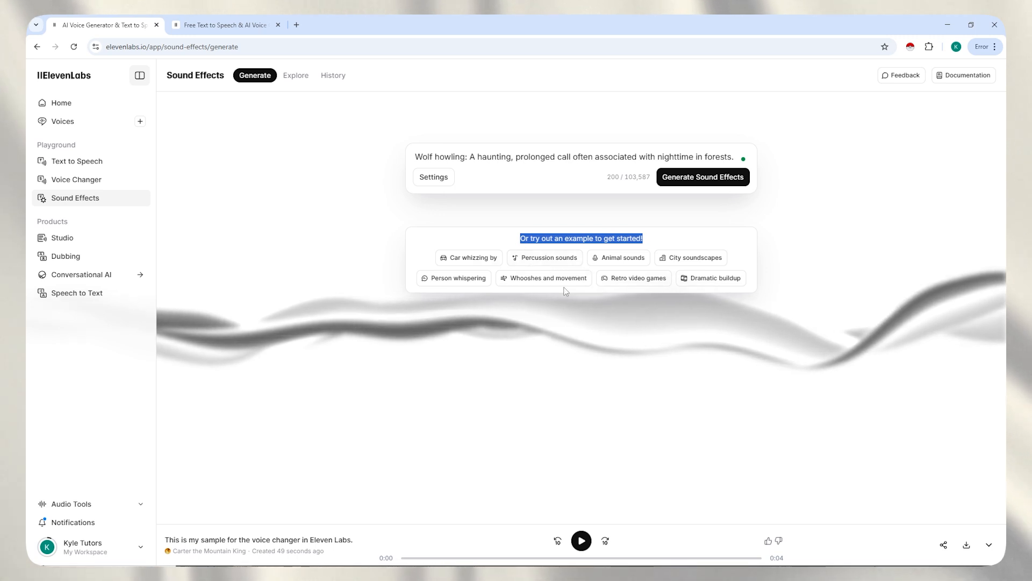
click(627, 280)
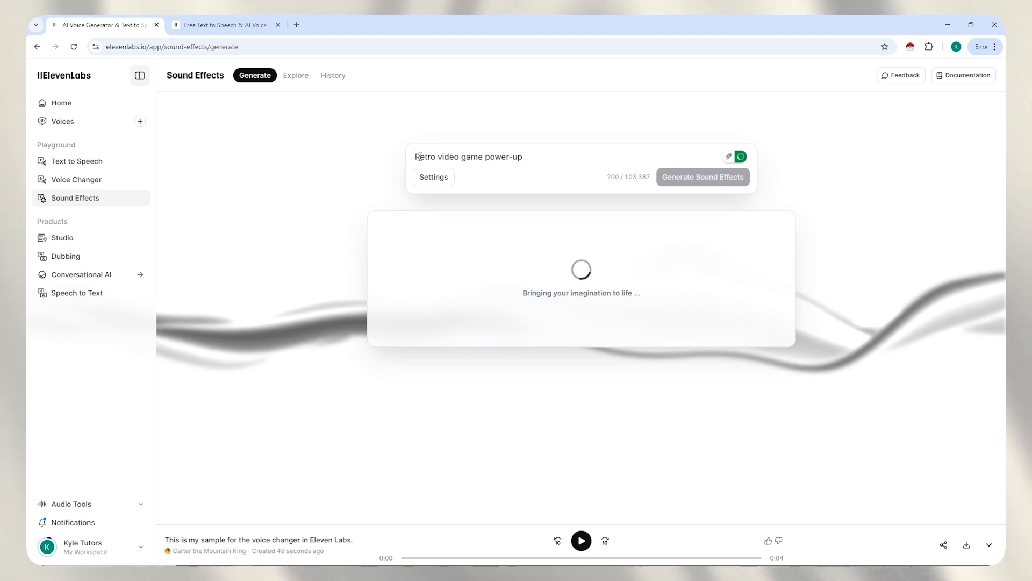
drag(415, 156, 534, 157)
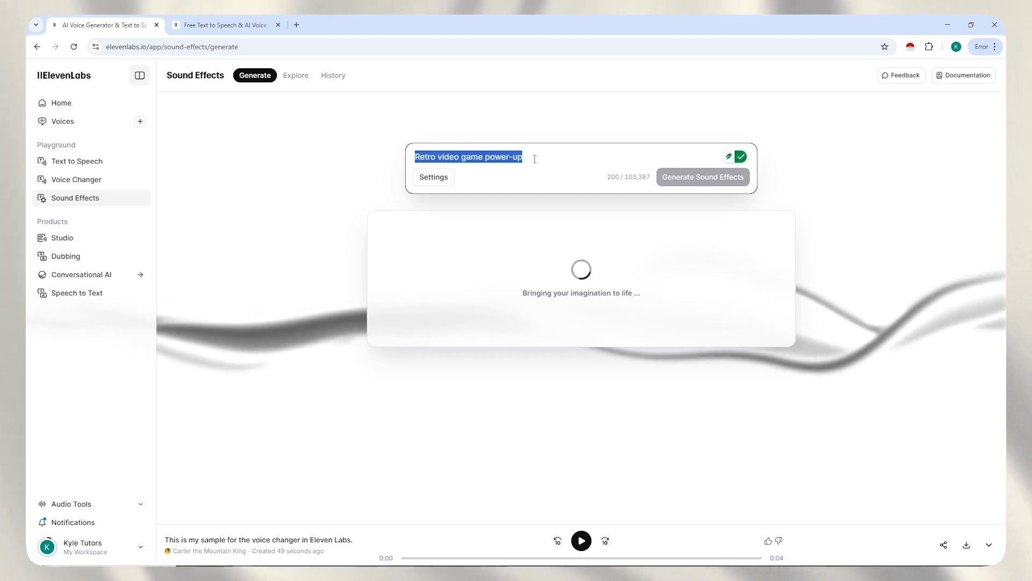
Step: Try a manual duration of 3 seconds in the sound effect settings and restore automatic length selection
click(434, 178)
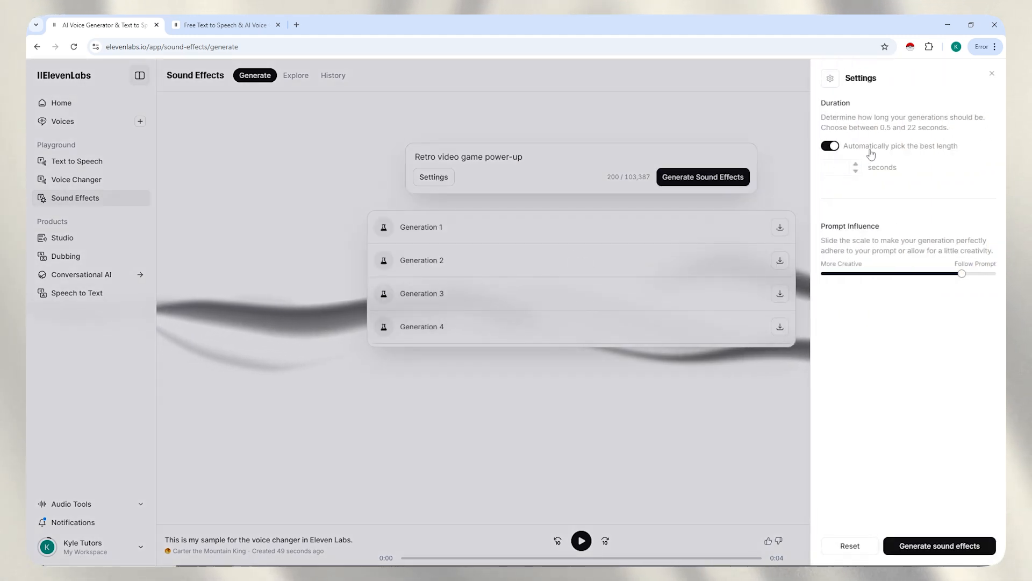
click(829, 146)
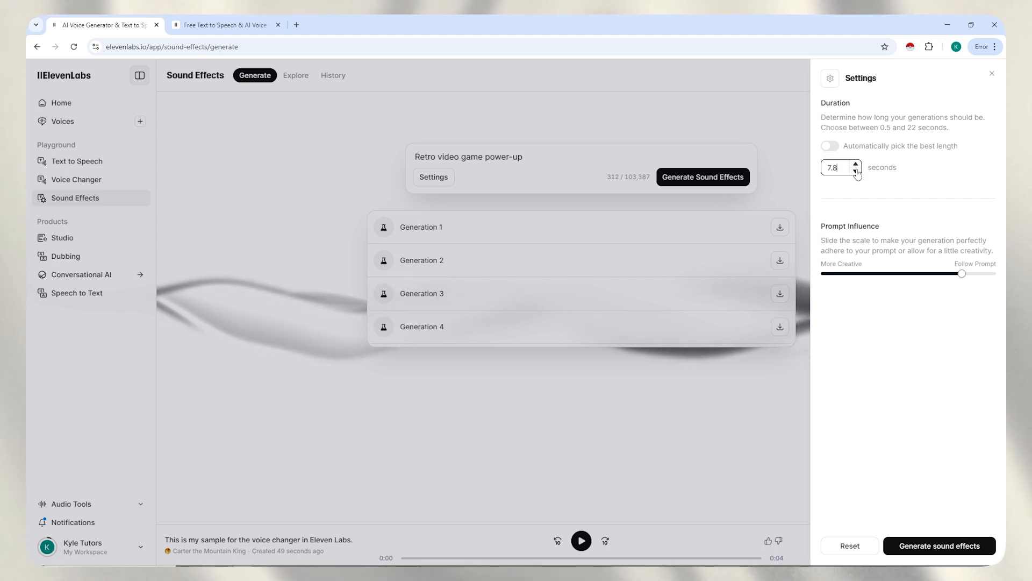
drag(844, 168, 817, 168)
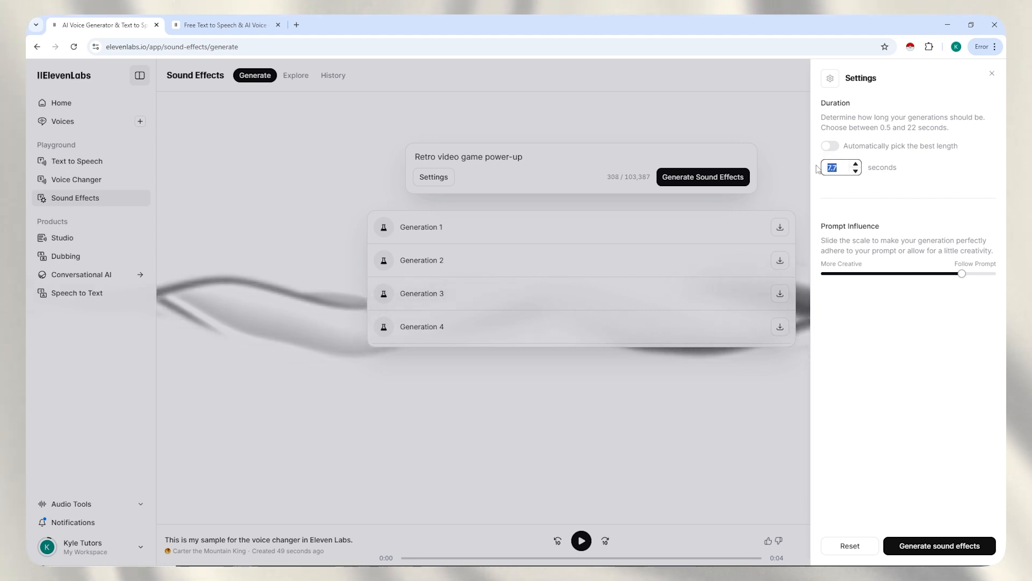
text(3)
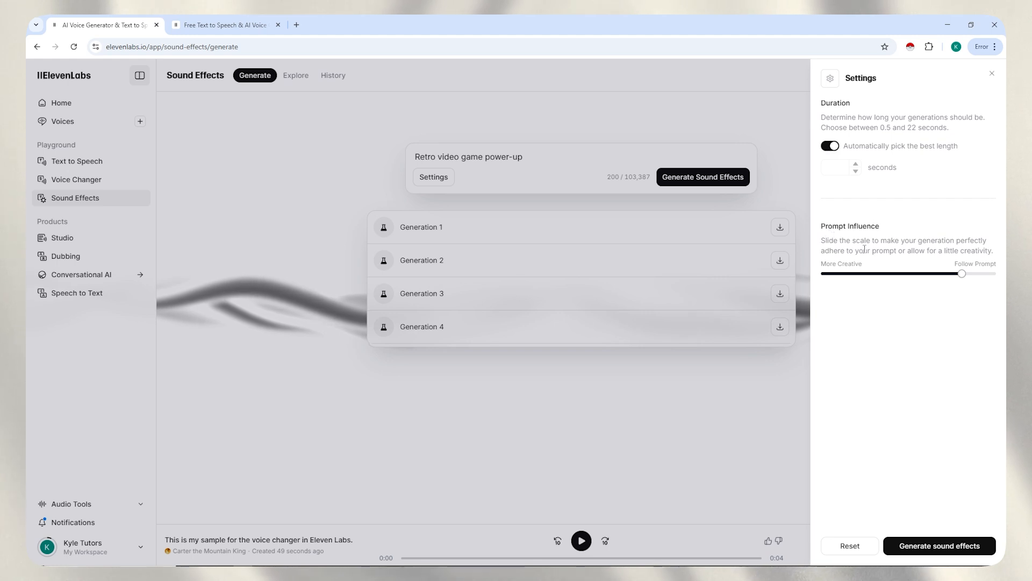
Step: Try Prompt Influence near both ends, leave it at about 11% toward More Creative, and regenerate the retro video game power-up sounds
mouse_move(964, 276)
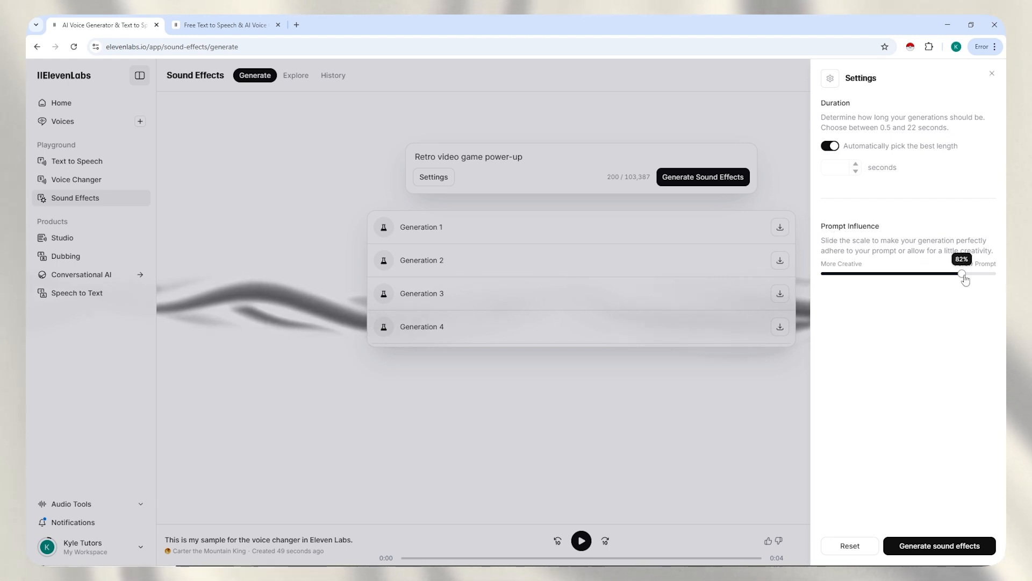
drag(963, 277, 871, 276)
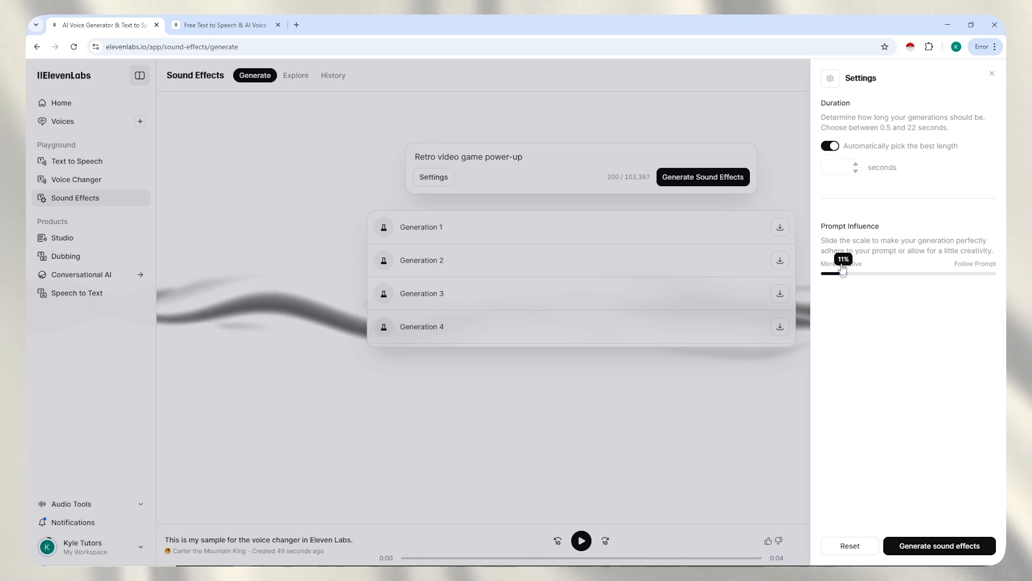
drag(843, 269, 842, 289)
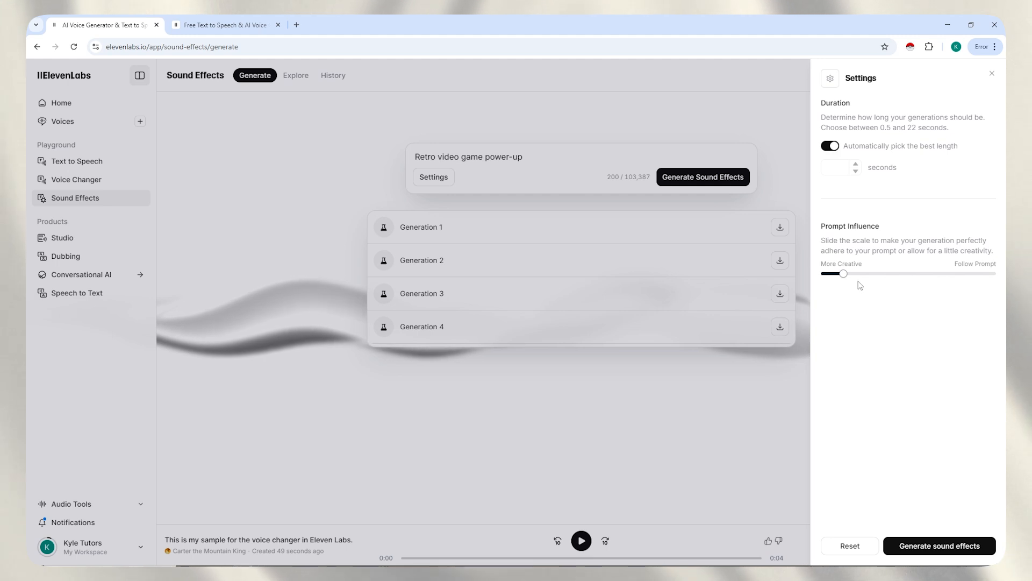
drag(845, 275, 966, 282)
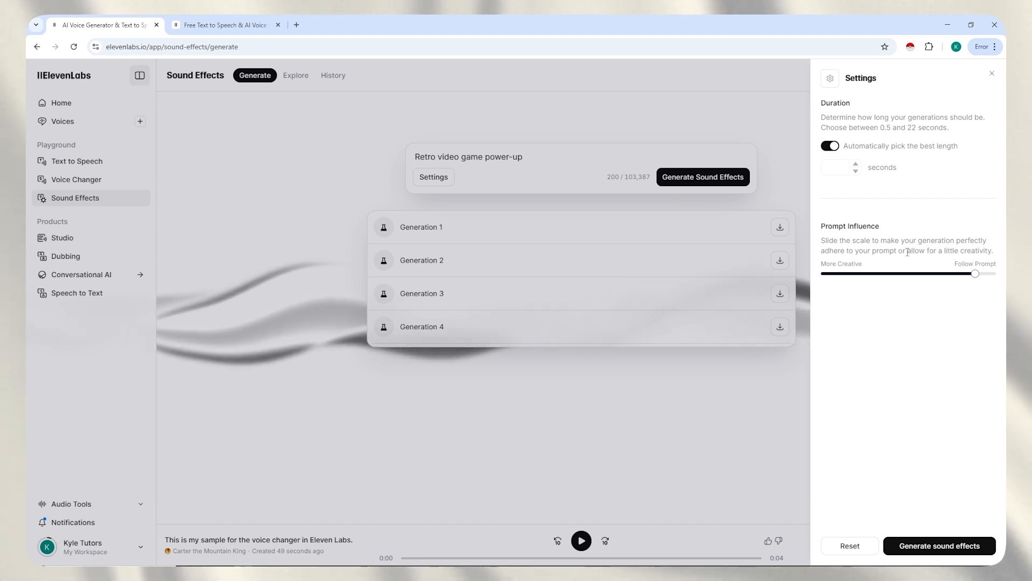
drag(975, 274, 843, 276)
click(771, 154)
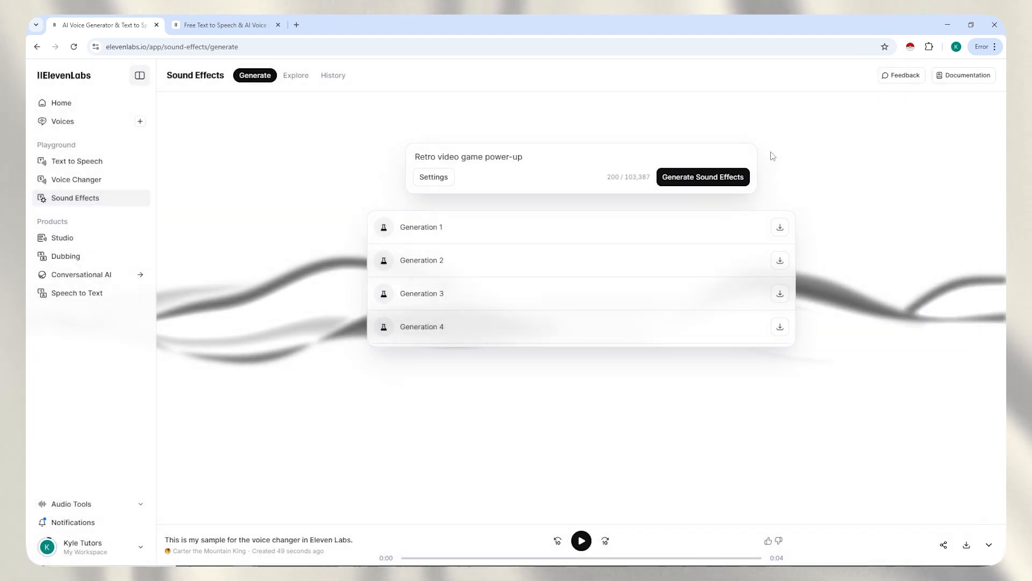
click(698, 179)
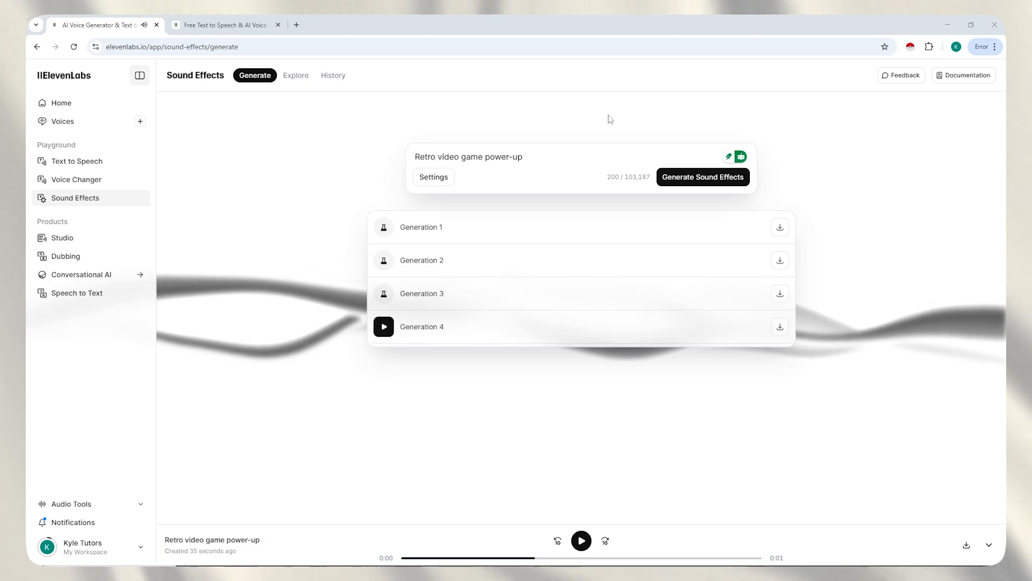
Step: Play Generation 1, Generation 2 and Generation 3 of the retro video game power-up sound
click(383, 230)
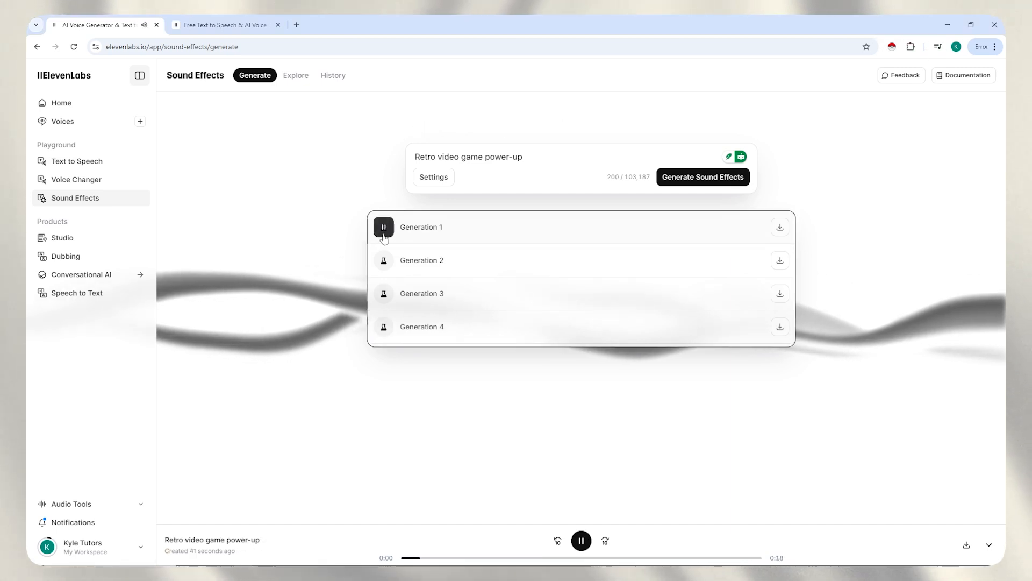
click(384, 263)
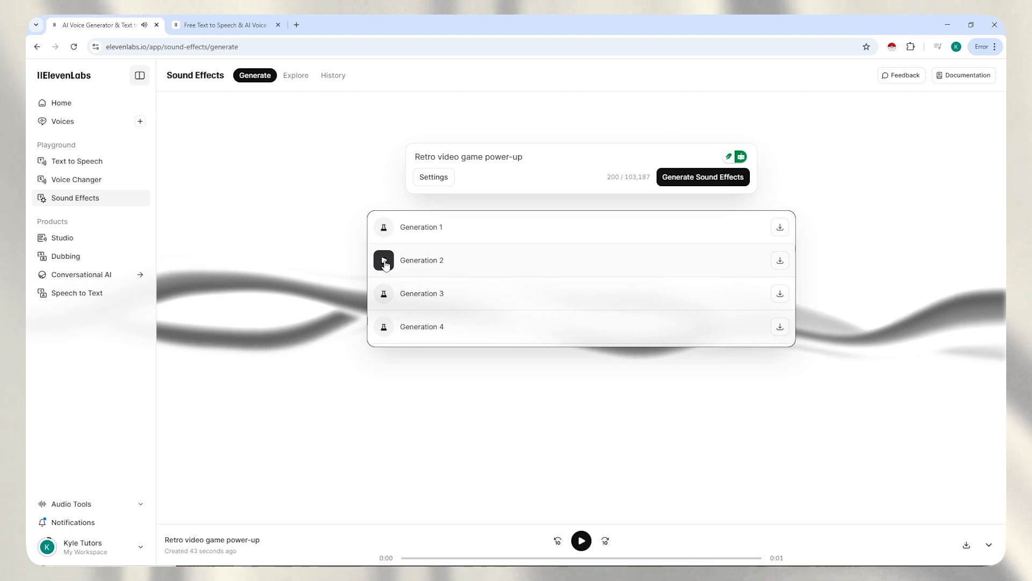
click(383, 296)
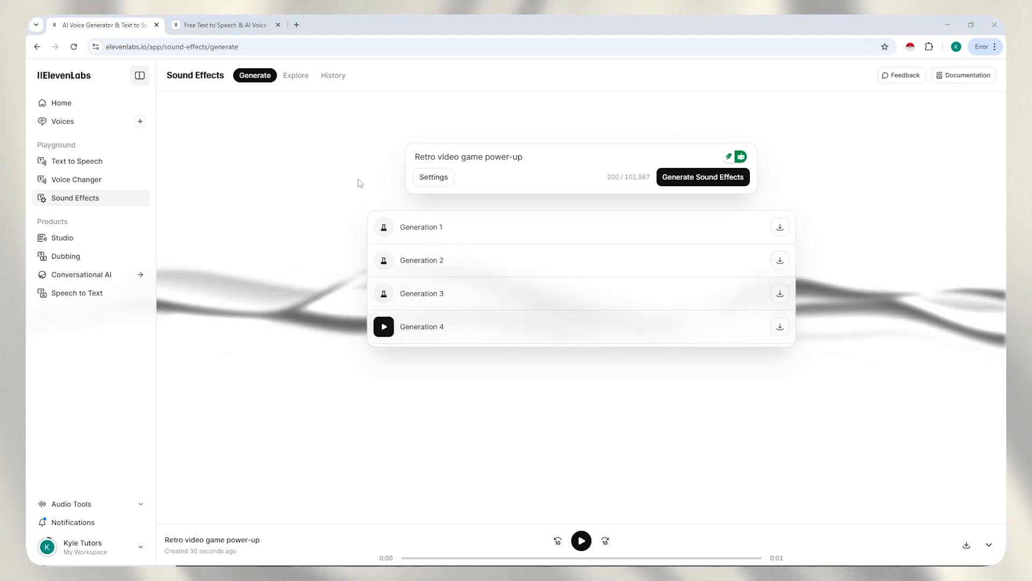
Step: Browse the Explore library's categories and Weekly top picks, and preview the Lion roaring and Wolf howling sound effects
click(293, 80)
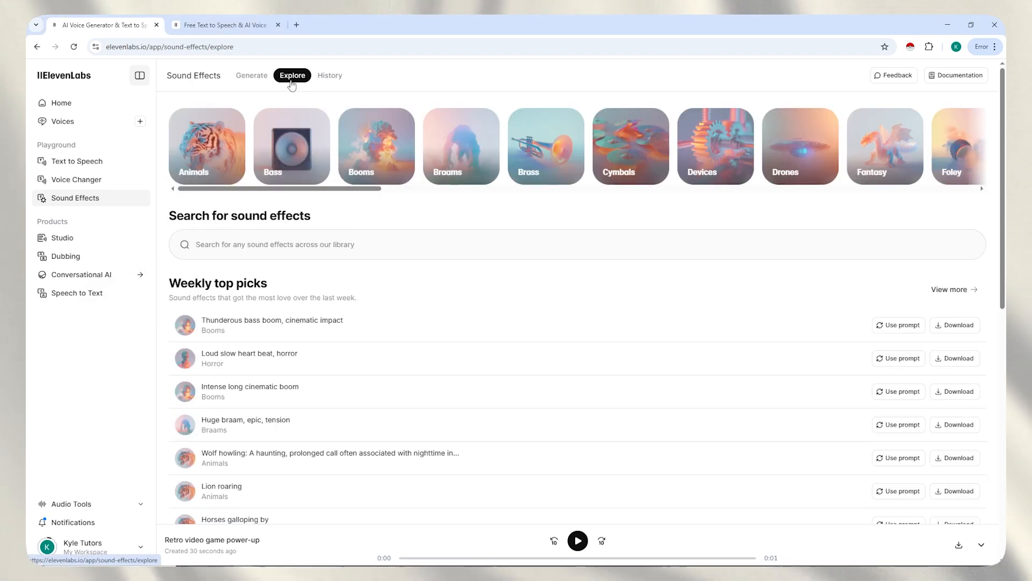
scroll(187, 325, down, 1)
scroll(186, 325, down, 1)
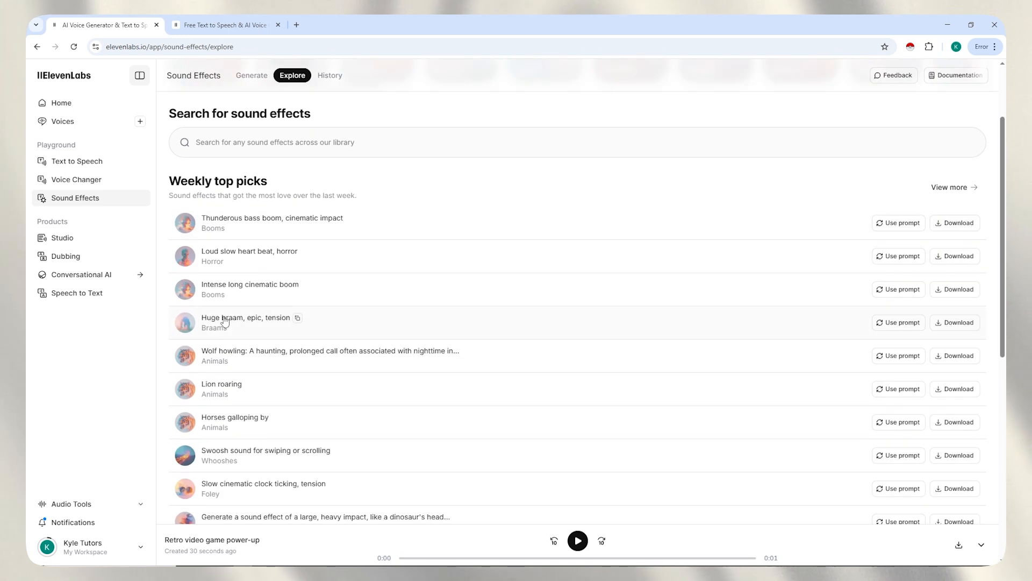
scroll(229, 320, down, 1)
scroll(224, 304, up, 3)
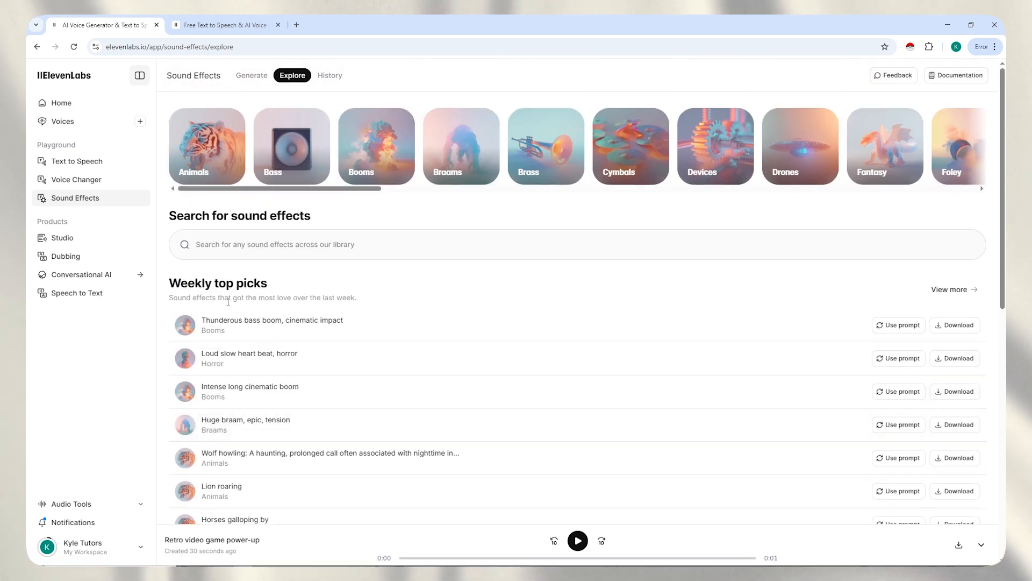
scroll(245, 367, down, 2)
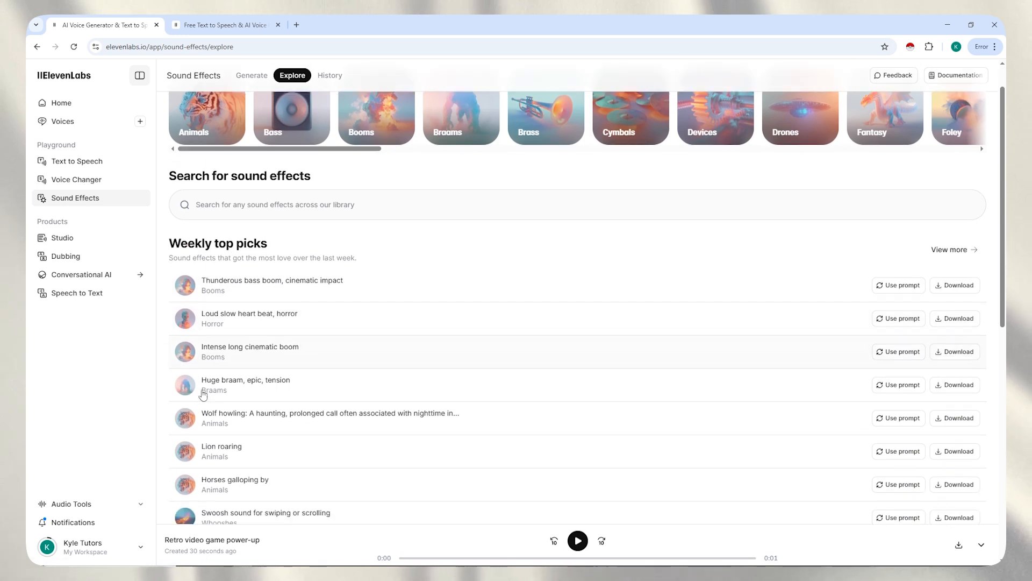
scroll(253, 334, down, 1)
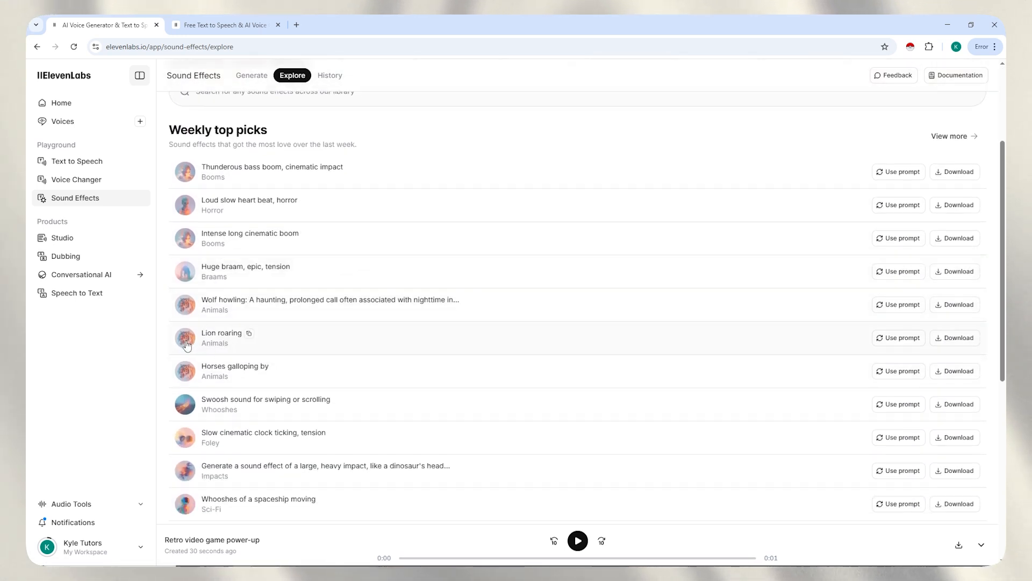
click(185, 339)
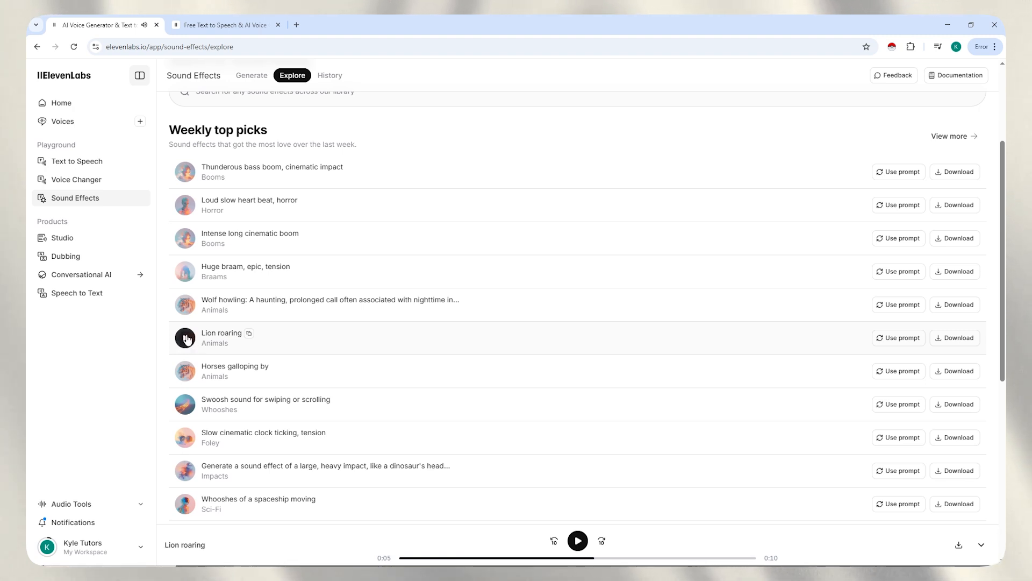
click(186, 305)
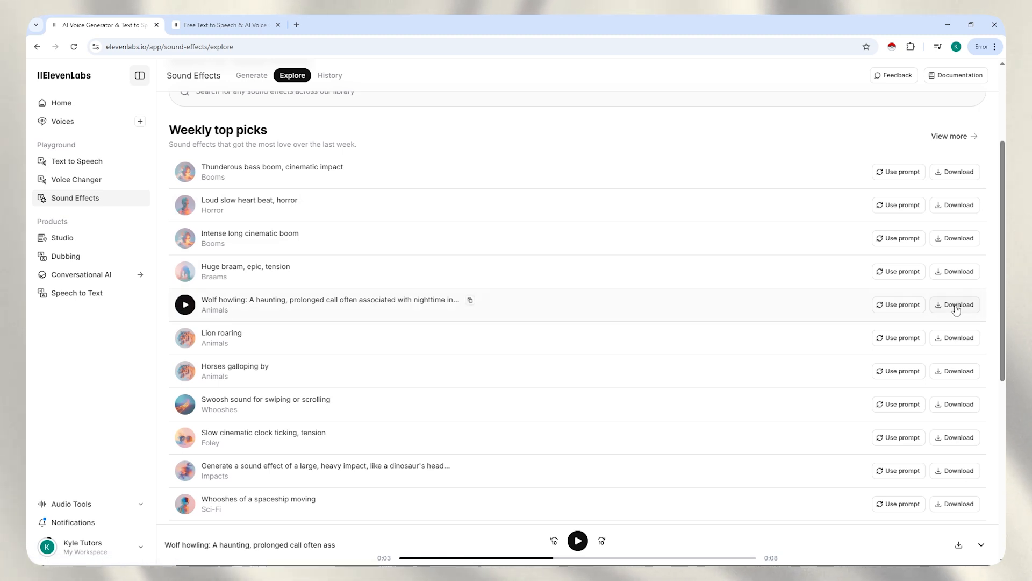
Step: Load the Wolf howling effect's prompt into the sound effect generator and review its duration and Prompt Influence settings
click(901, 305)
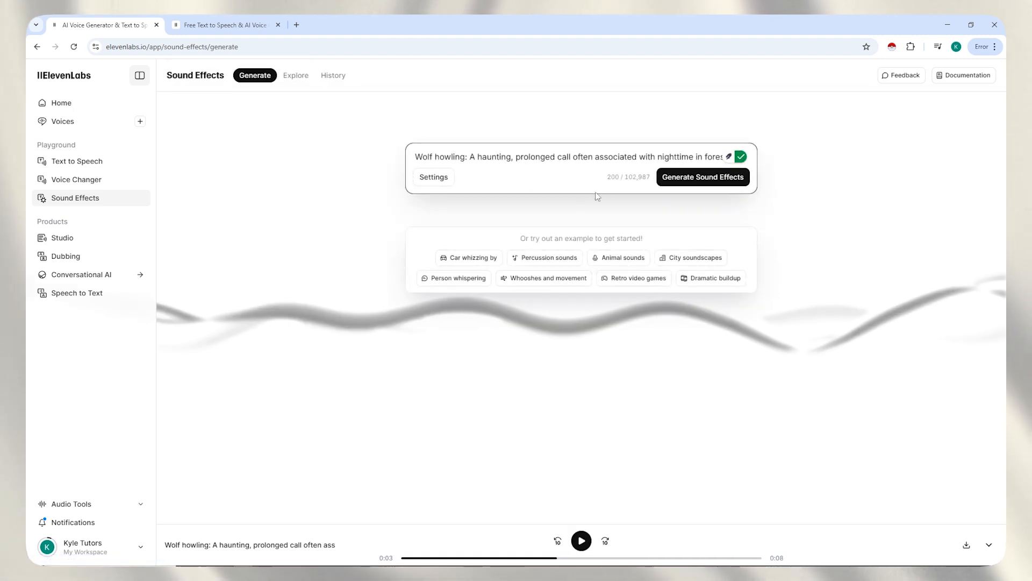
drag(415, 157, 753, 158)
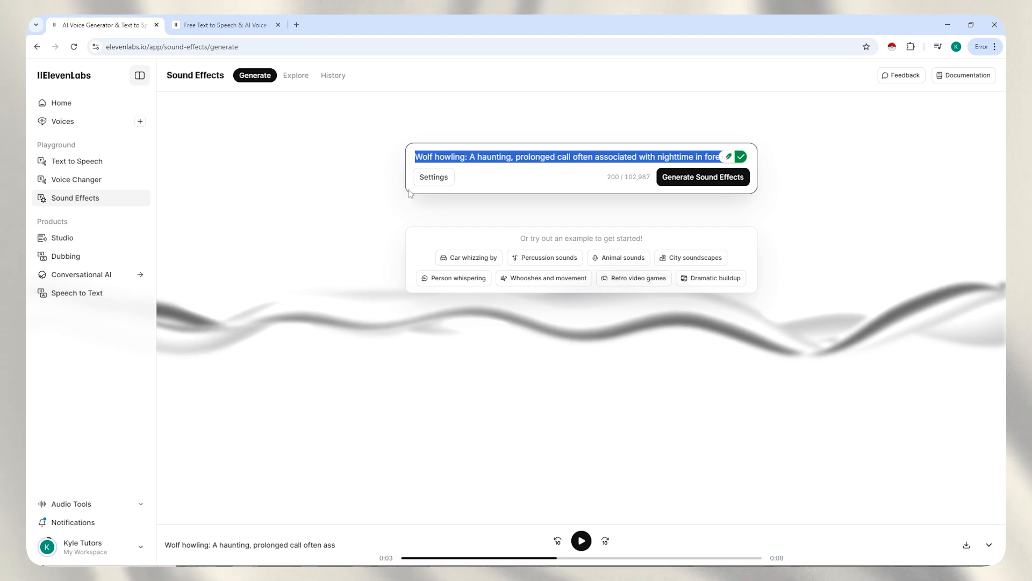
click(429, 185)
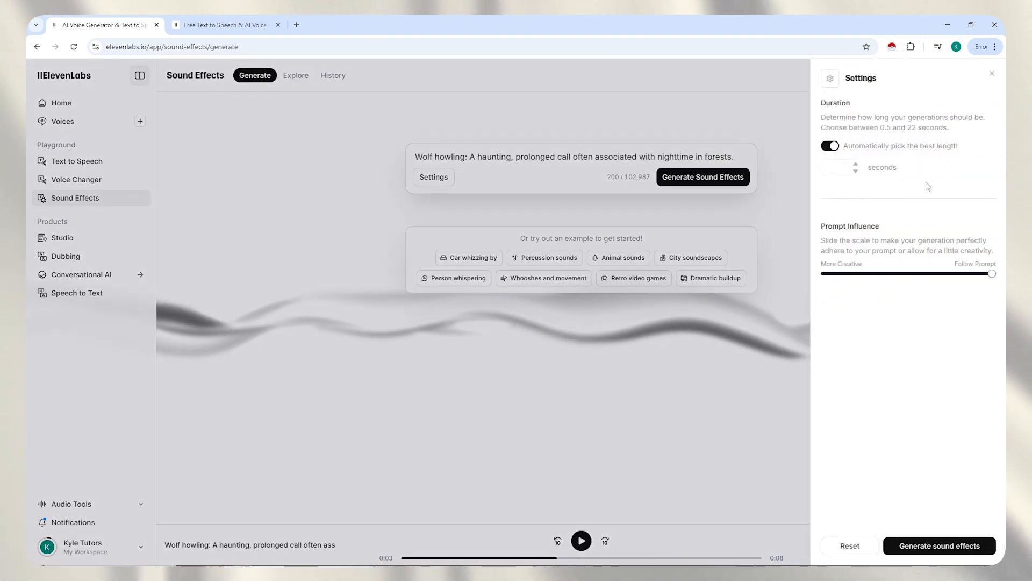
click(766, 220)
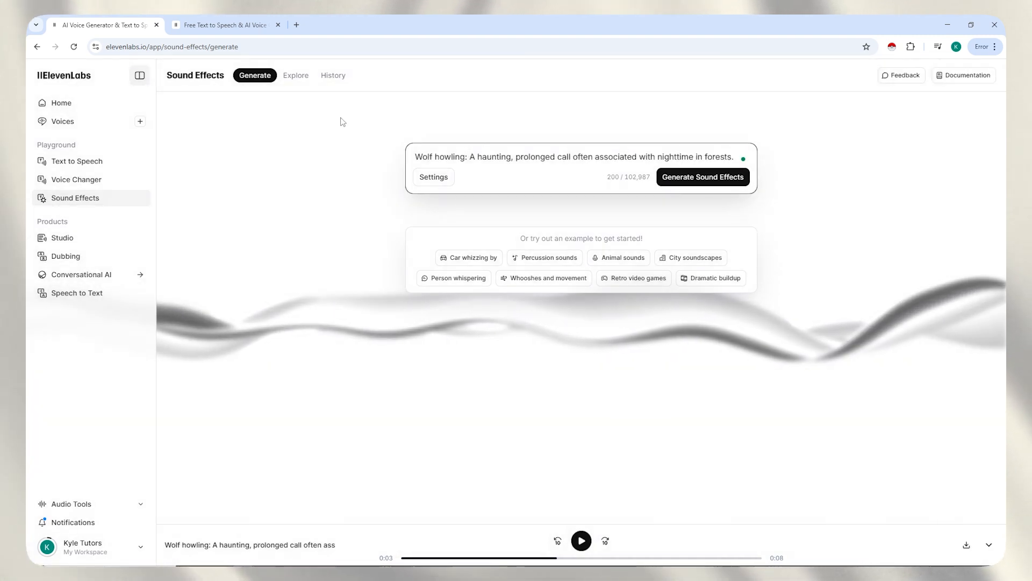
Step: Revisit the sound effects Explore library and look through the history of generated sound effects
click(299, 81)
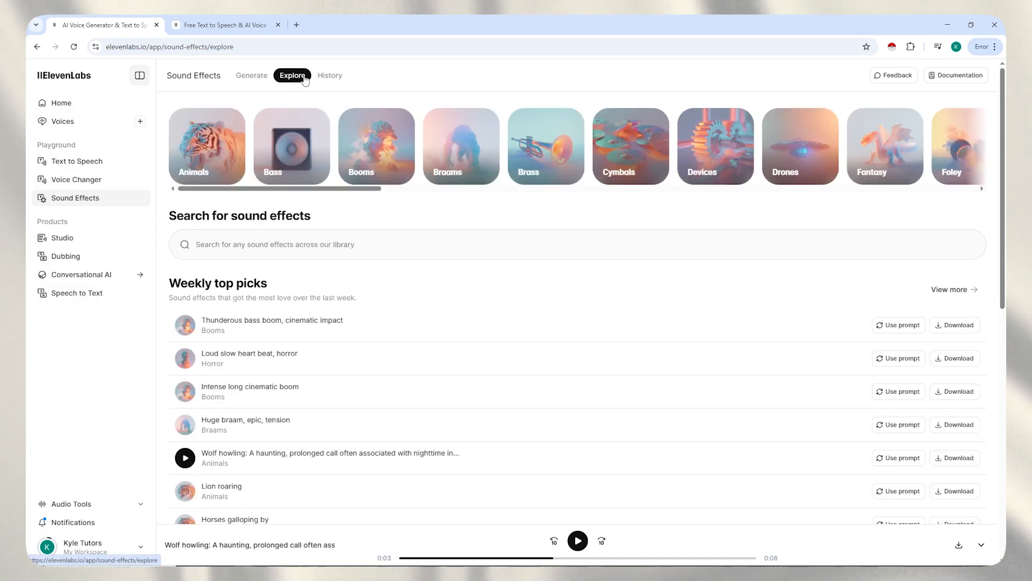
click(328, 76)
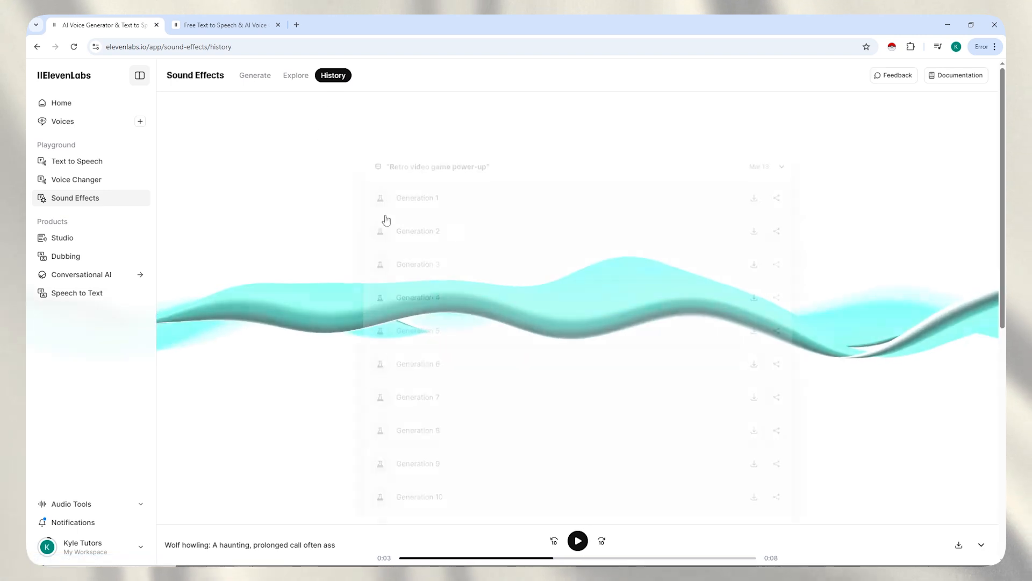
scroll(605, 295, down, 5)
scroll(569, 298, up, 5)
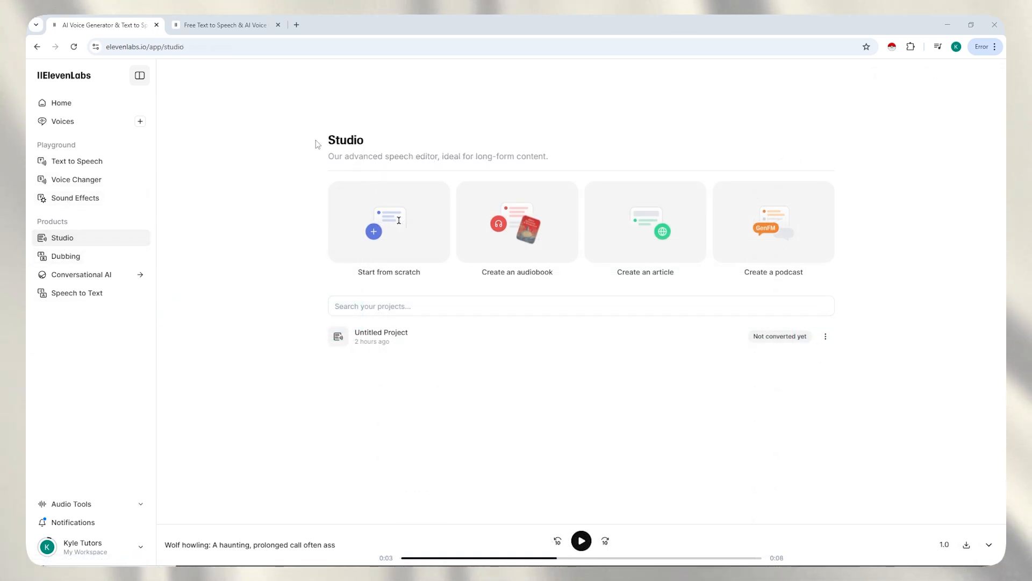
Step: Preview Studio's project types by opening the setup dialogs for creating an audiobook, an article and a podcast
click(426, 136)
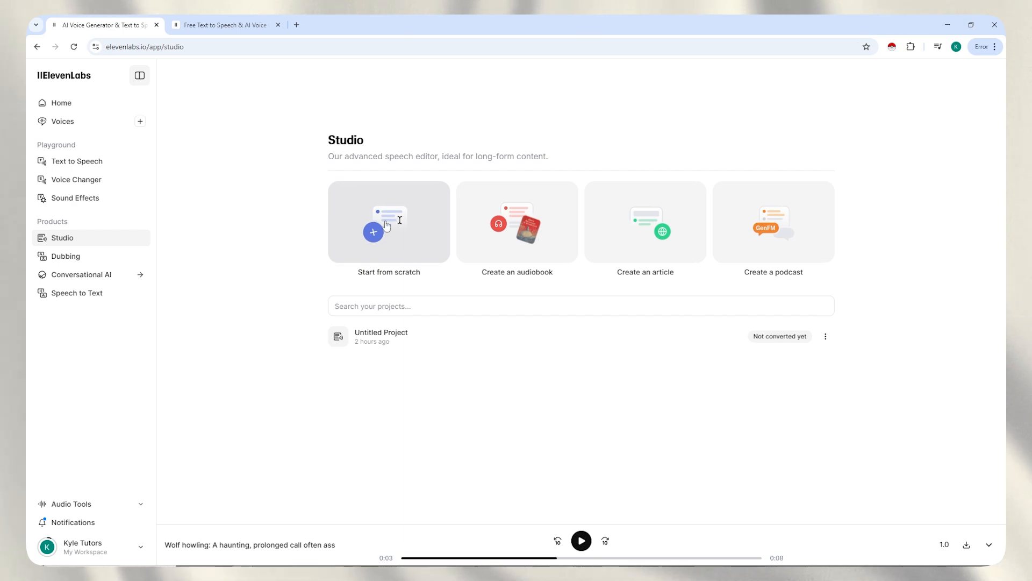
click(554, 215)
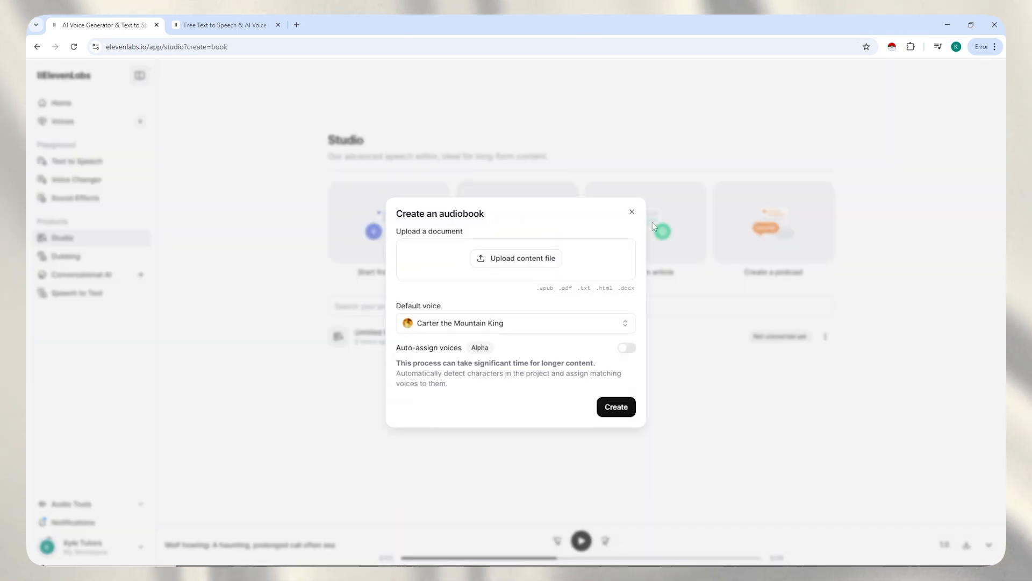
click(667, 226)
click(669, 253)
click(772, 241)
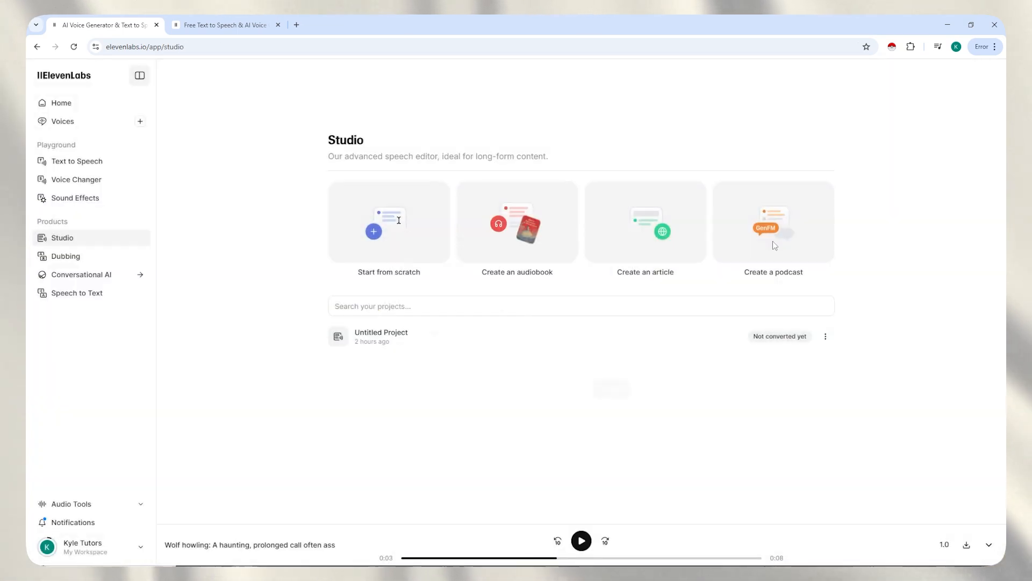
click(772, 241)
click(772, 236)
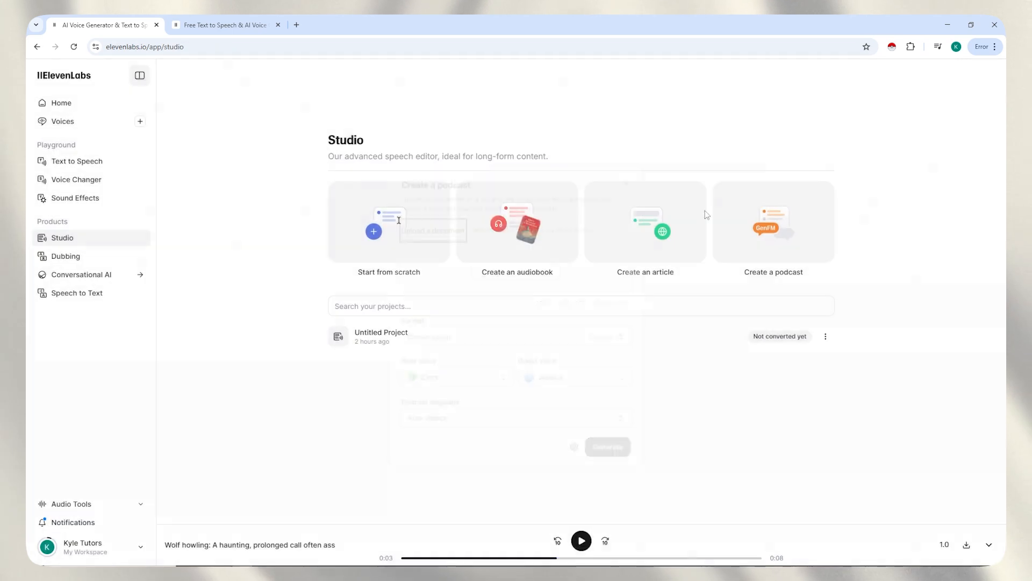
Step: Start a Studio project from scratch and fill it with the five-paragraph story about the old wooden box and the letter
click(394, 245)
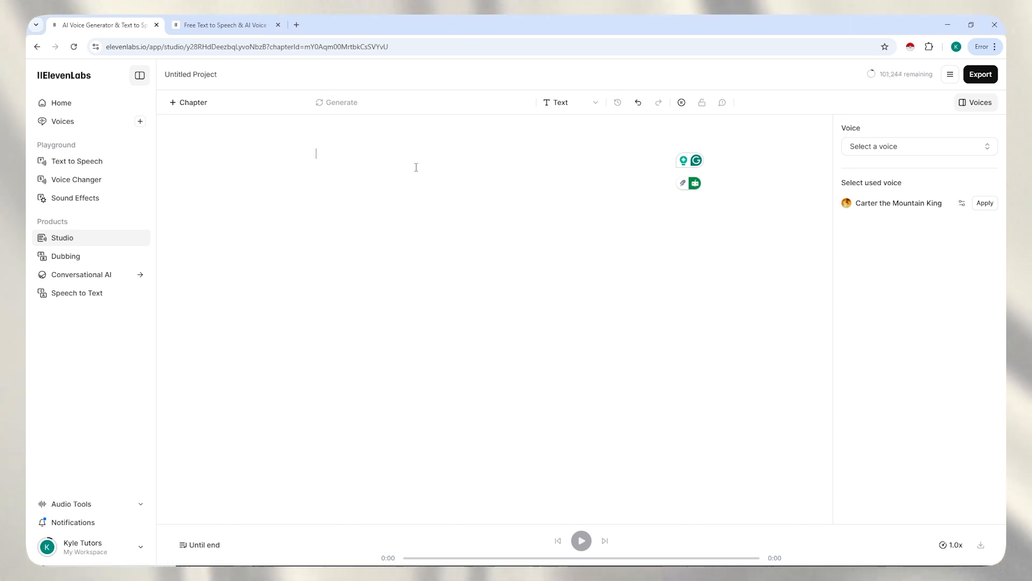
text(It was a RAINY afternoon when Emma discovered the old WOODEN box in her grandmother’s attic. DUSTY and LOCKED, it looked like it hadn't been touched in YEARS. With a bit of effort, she pried it open—inside, she found a single, YELLOWED envelope. Her hands TREMBLED as she unfolded the letter. The ink had FADED, but the words were CLEAR: "My dearest EVELYN, if you're reading this, it means I never had the chance to tell you the TRUTH. I have LOVED you from the moment I saw you, but FATE pulled us apart. I hope that one day, you find this letter and know that I NEVER forgot you." Emma’s heart POUNDED. Evelyn was her grandmother’s name. Who had written this letter? And why had it been HIDDEN away for so long? Determined to UNCOVER the truth, she knew this was just the BEGINNING of a story waiting to be told.)
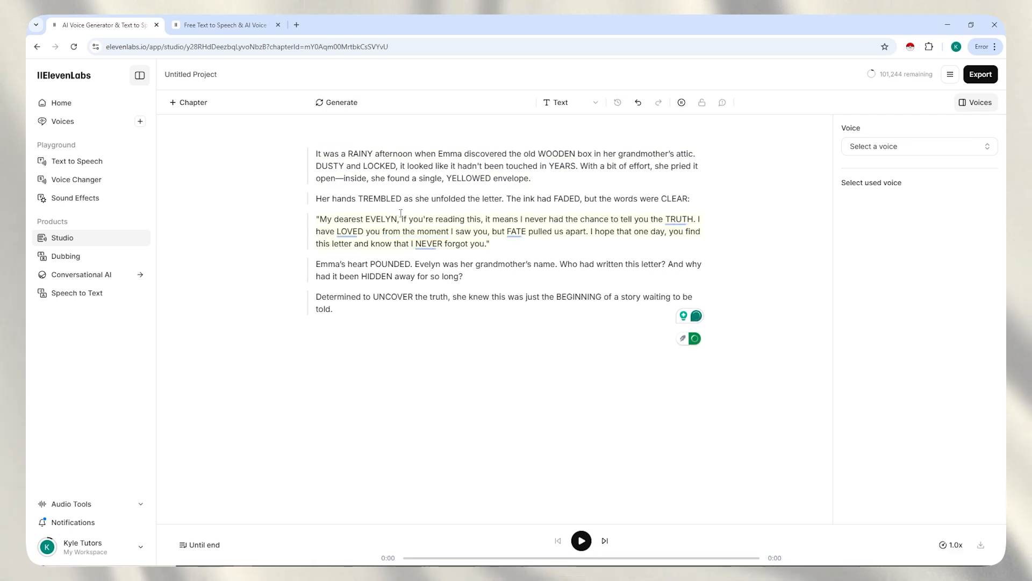
Step: Inspect the story's paragraphs, checking the capitalised emphasis words such as TREMBLED and the voice assigned to each paragraph
drag(358, 198, 396, 199)
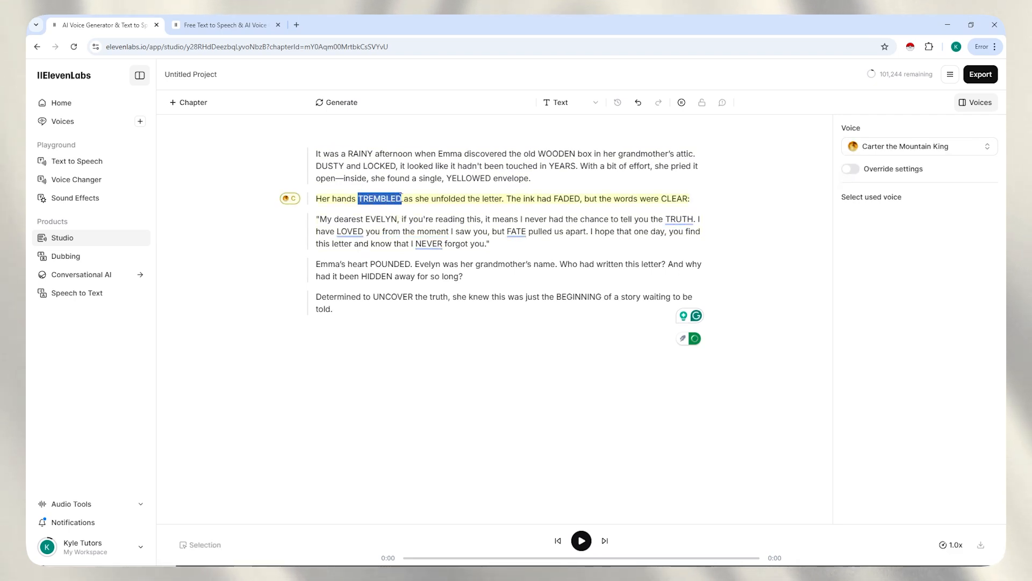
click(424, 231)
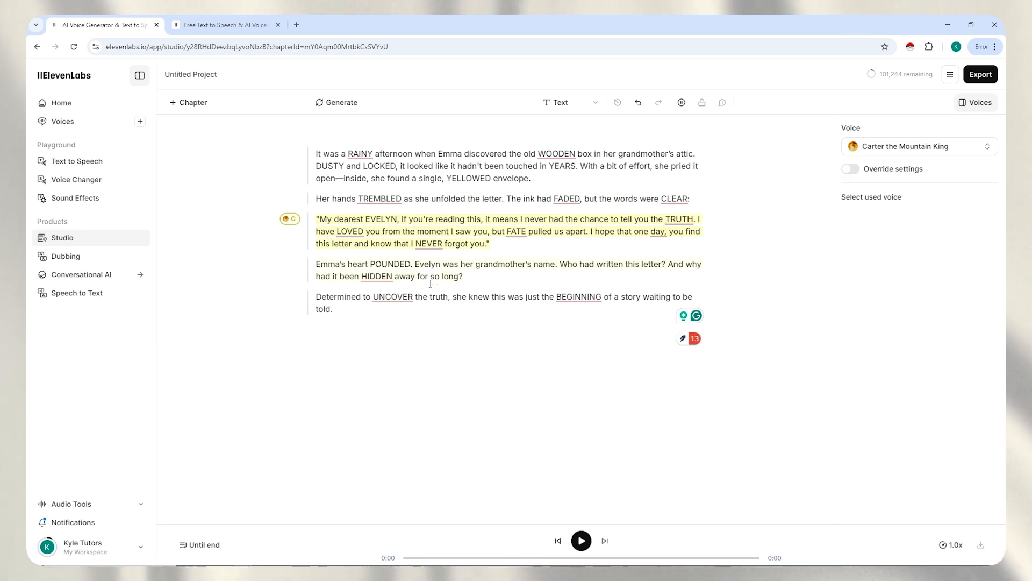
click(338, 304)
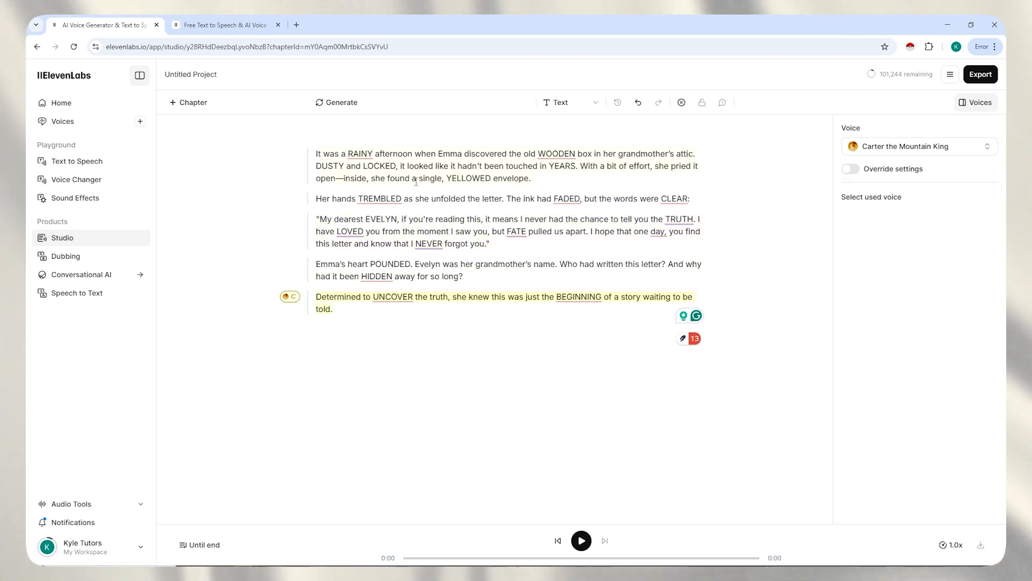
click(435, 220)
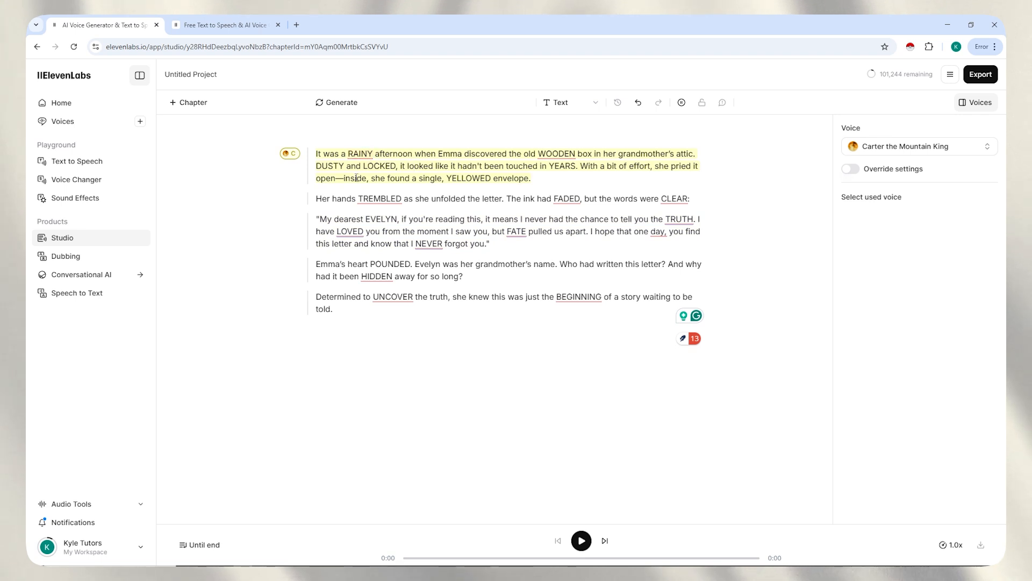
click(379, 200)
click(332, 217)
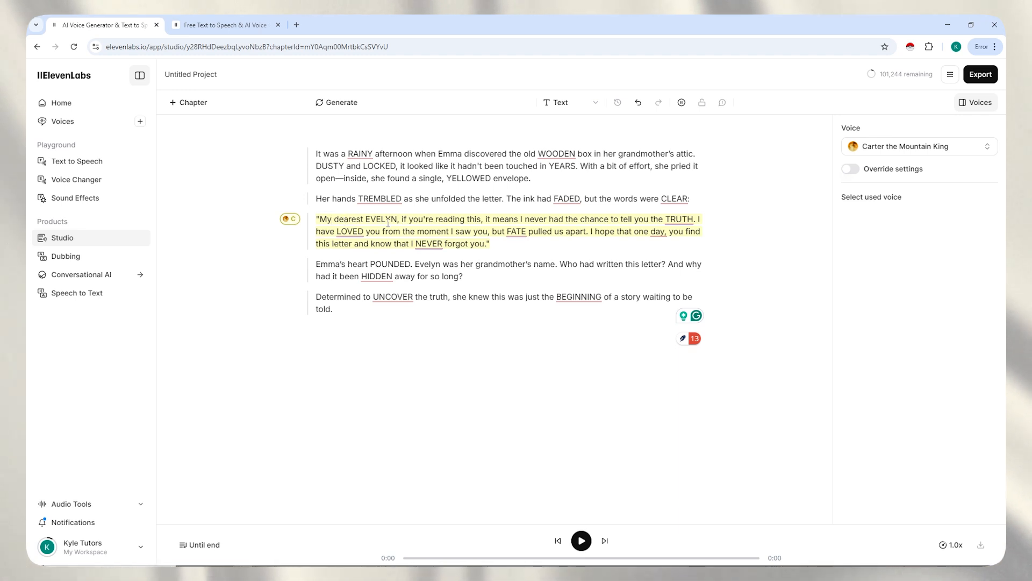
Step: Assign the Alice voice to the quoted letter paragraph beginning "My dearest EVELYN"
drag(319, 219, 484, 242)
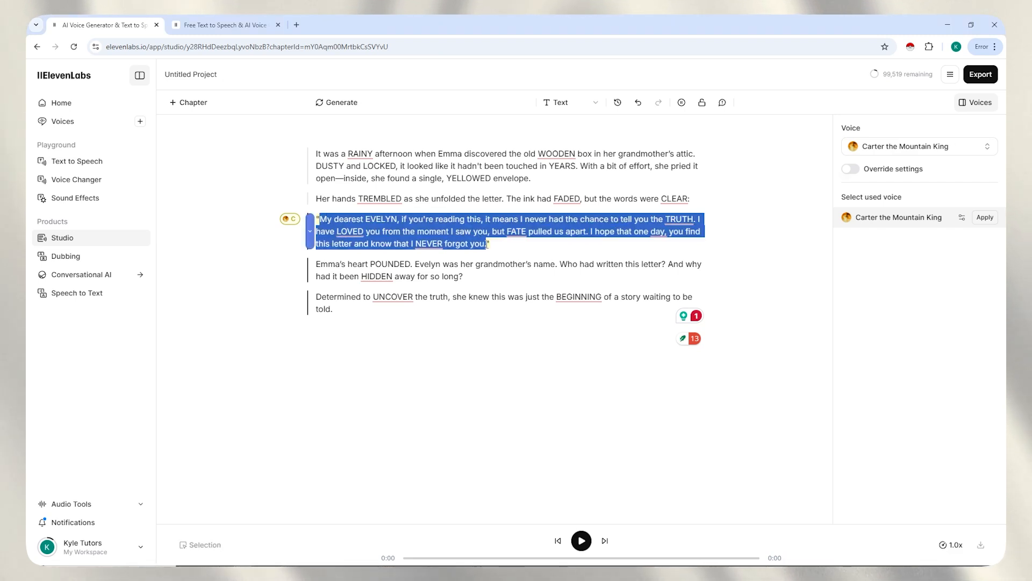
click(321, 220)
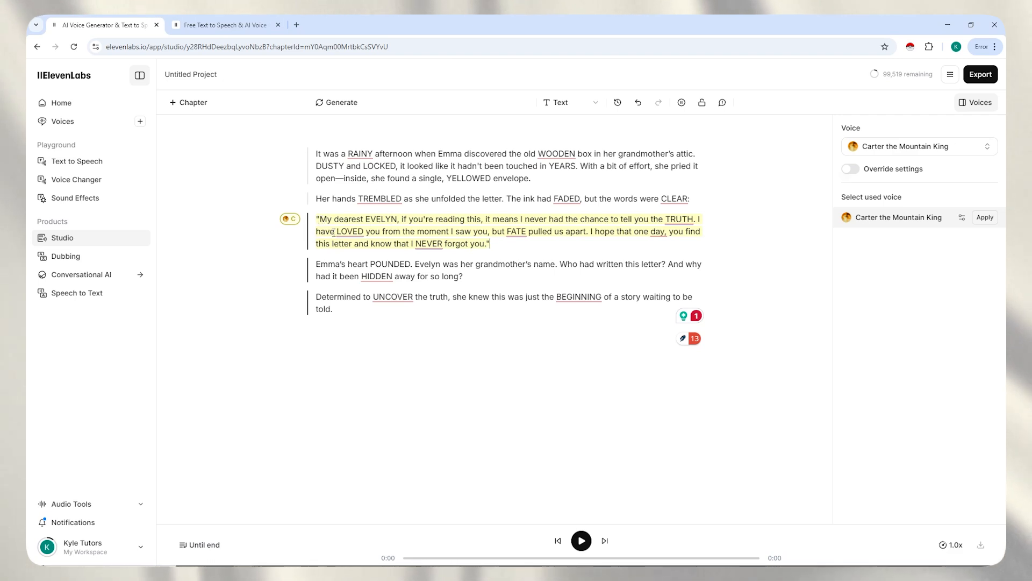
drag(491, 244, 317, 221)
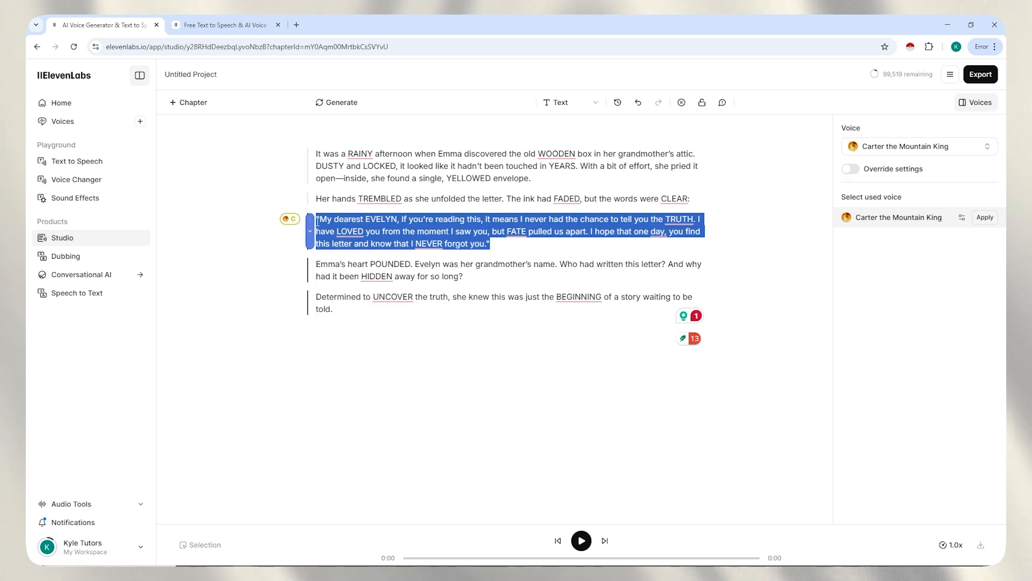
click(339, 241)
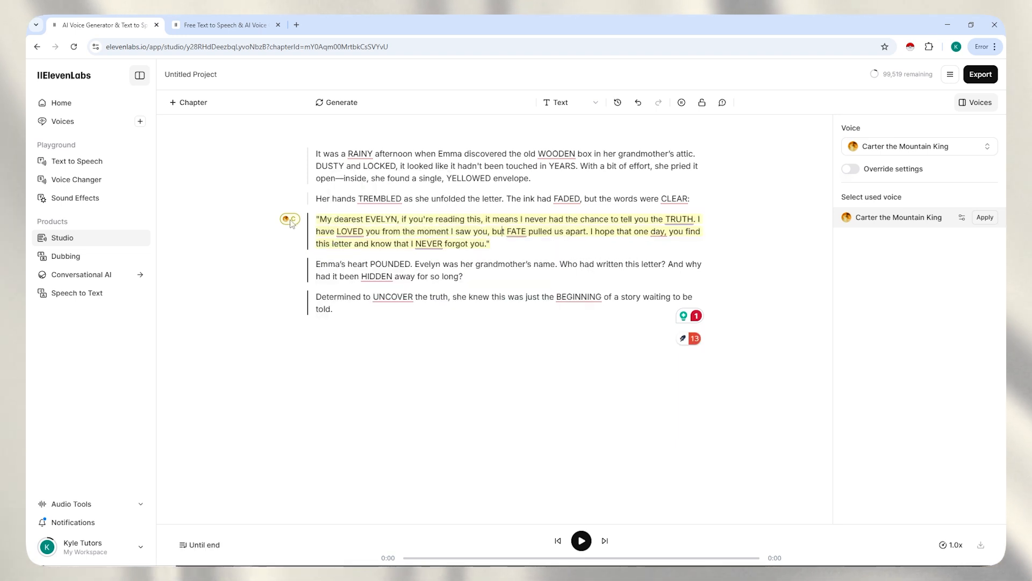
click(875, 148)
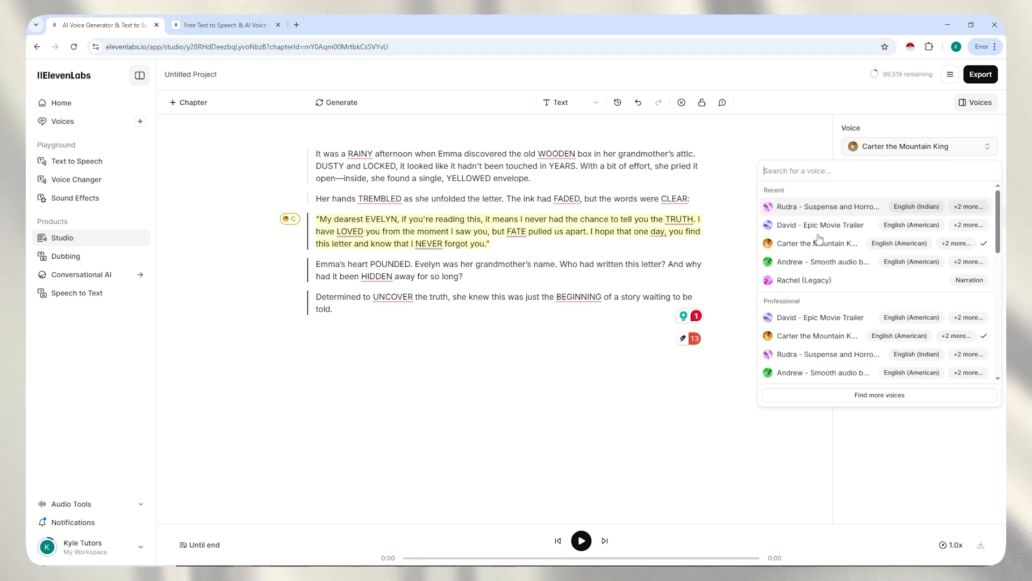
scroll(814, 272, down, 1)
scroll(807, 277, down, 5)
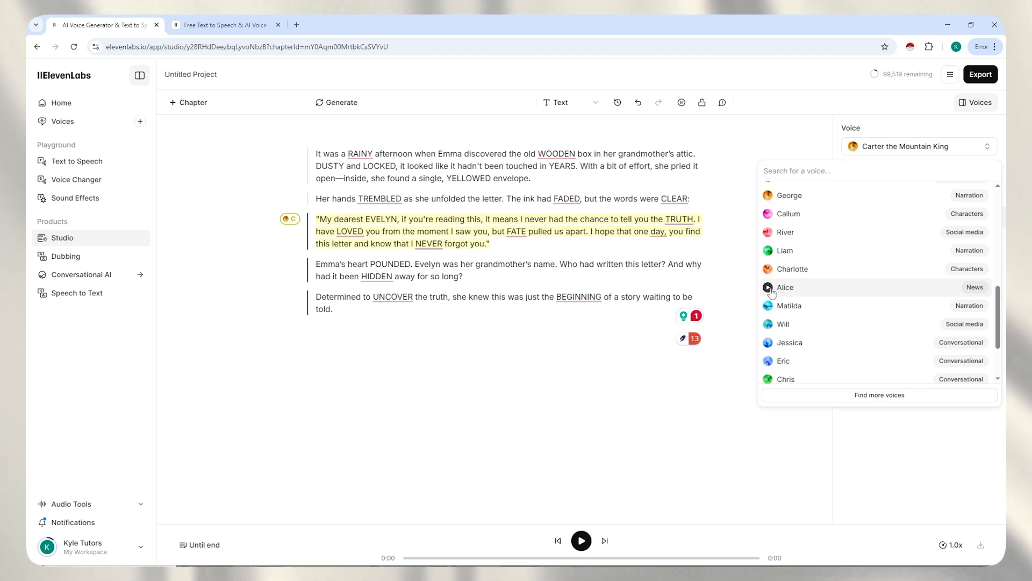
click(818, 291)
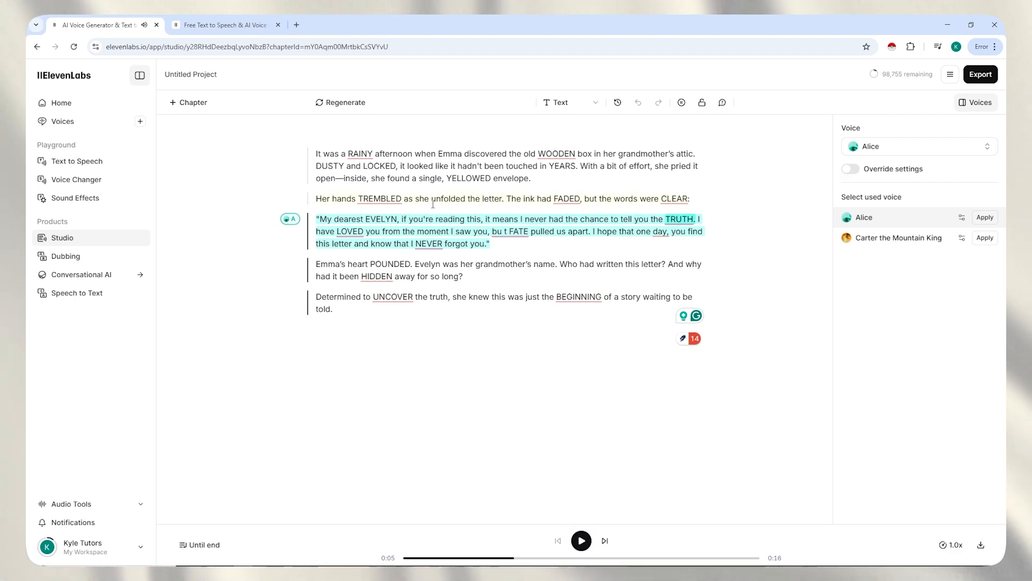
Step: Generate and play the narration starting from the story's opening paragraph
click(352, 164)
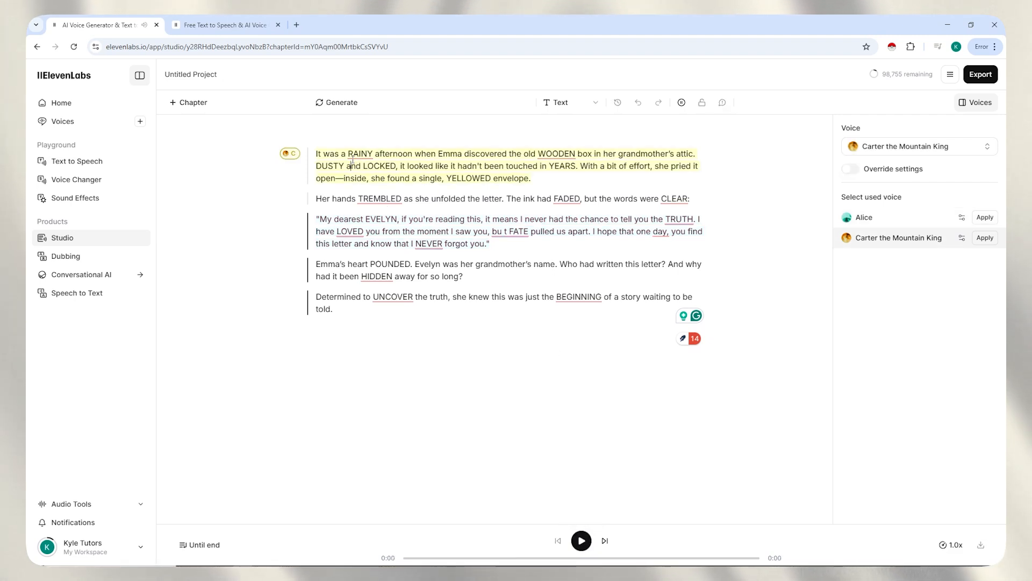
click(586, 542)
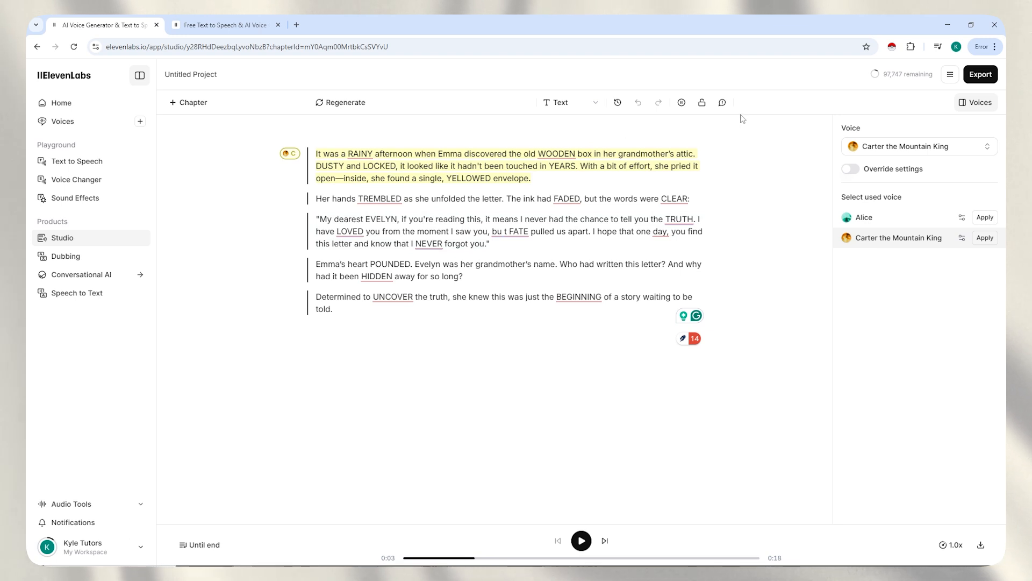
Step: Review the Carter the Mountain King voice settings and the override settings available for the opening paragraph
click(962, 238)
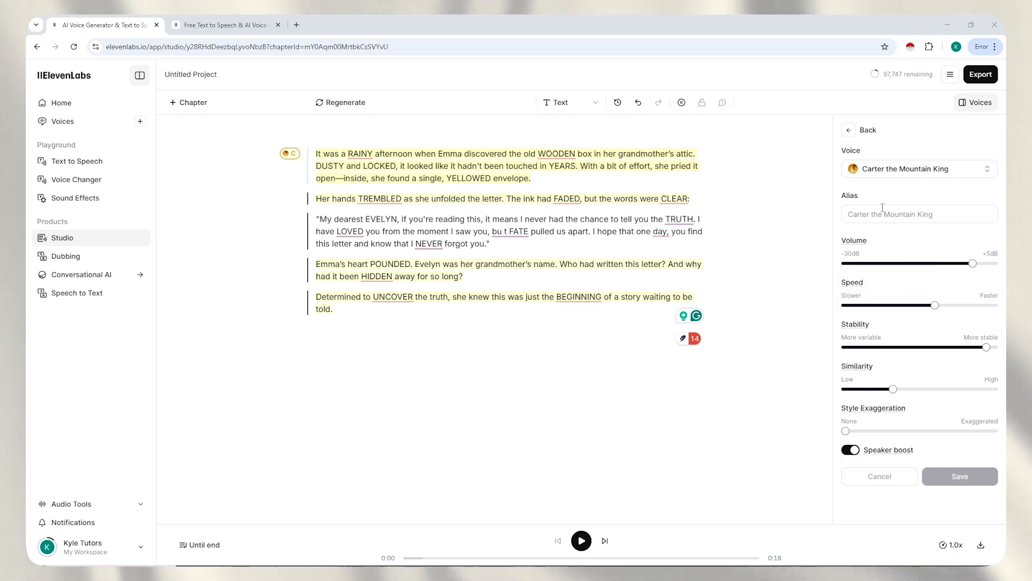
click(849, 131)
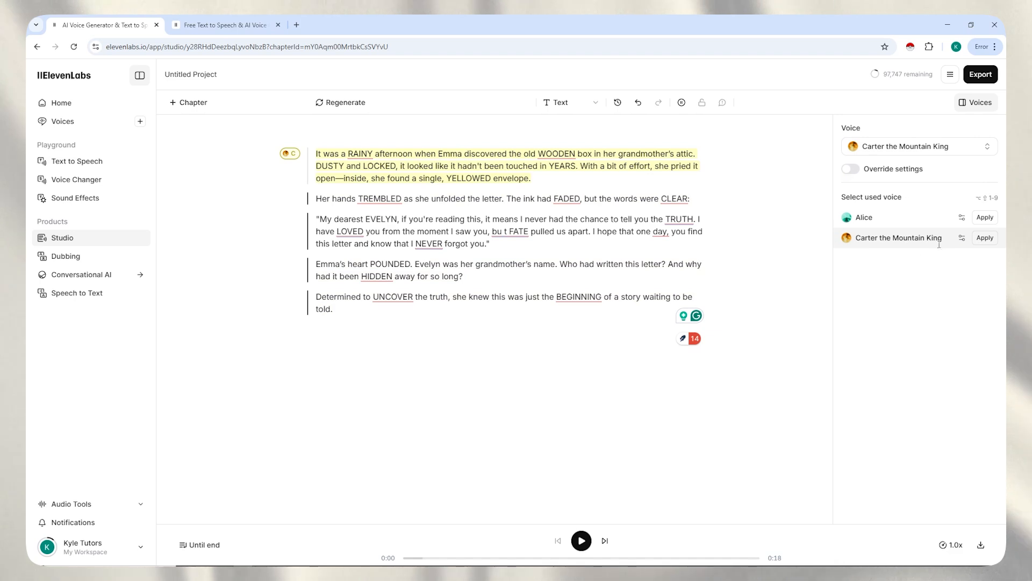
click(853, 169)
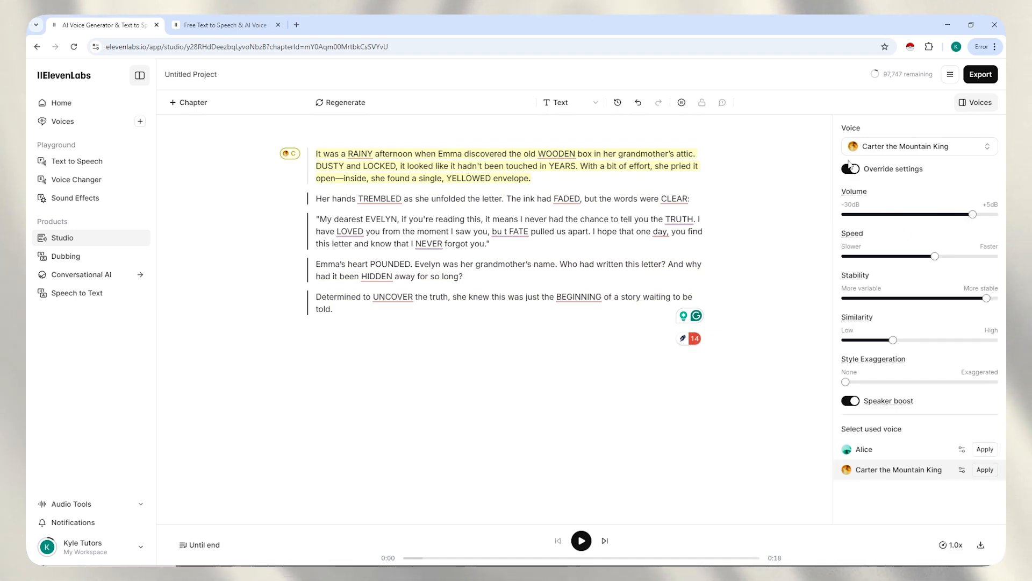
click(852, 169)
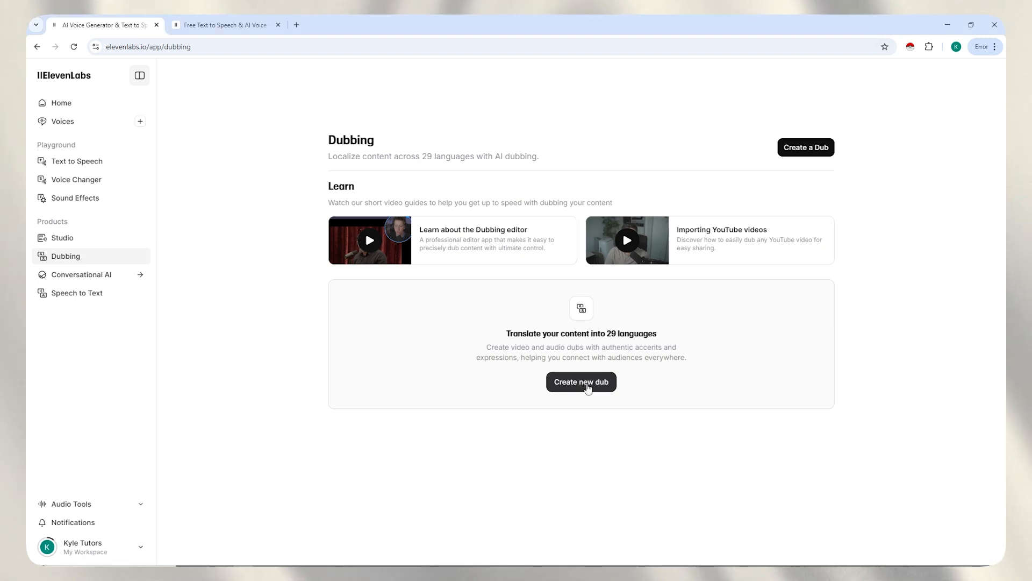
Step: Set up a new dub named "Sample dub" with English as source language and Japanese as target language
click(583, 383)
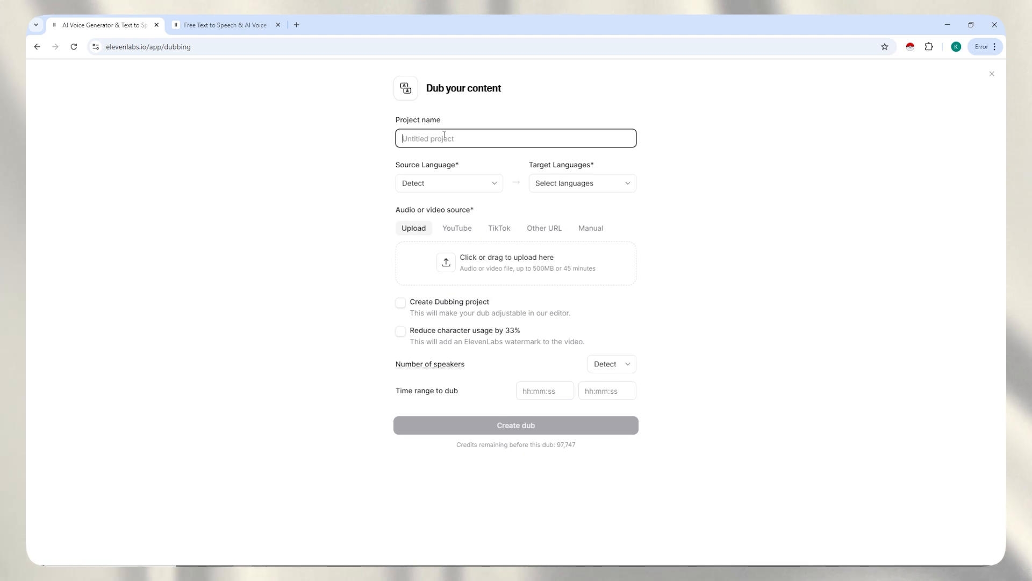
text(Sample dub)
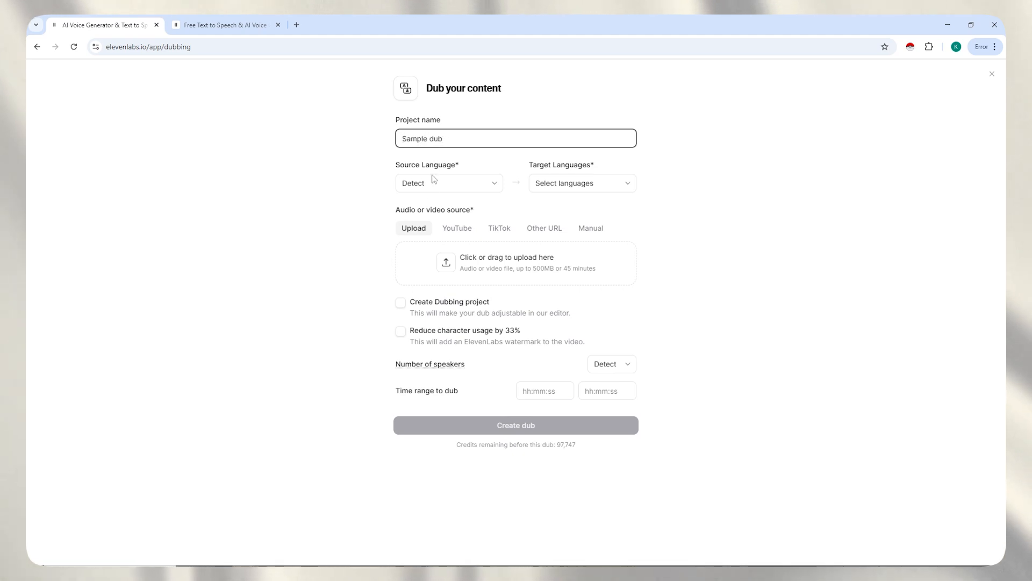
click(435, 182)
click(440, 222)
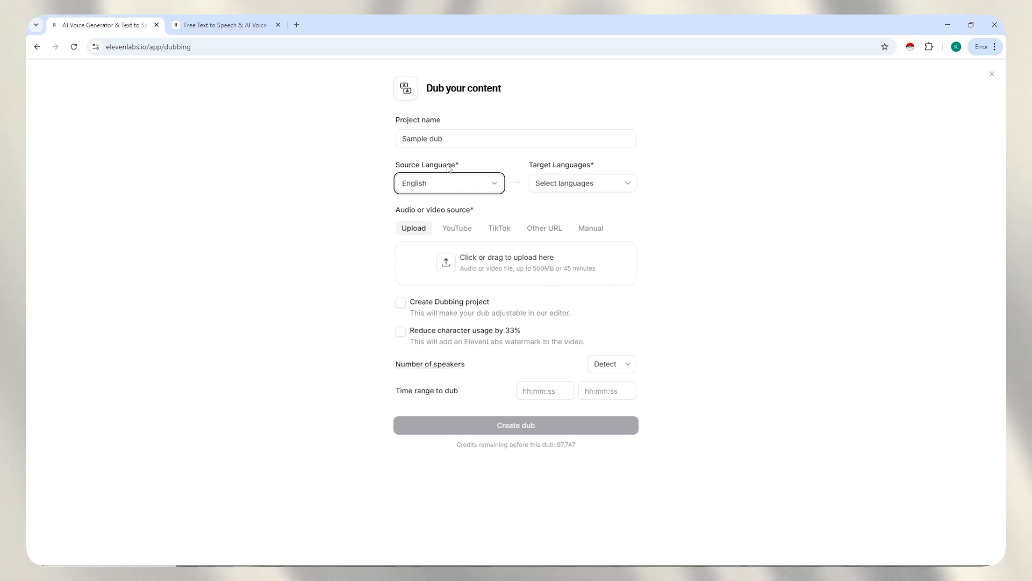
click(570, 183)
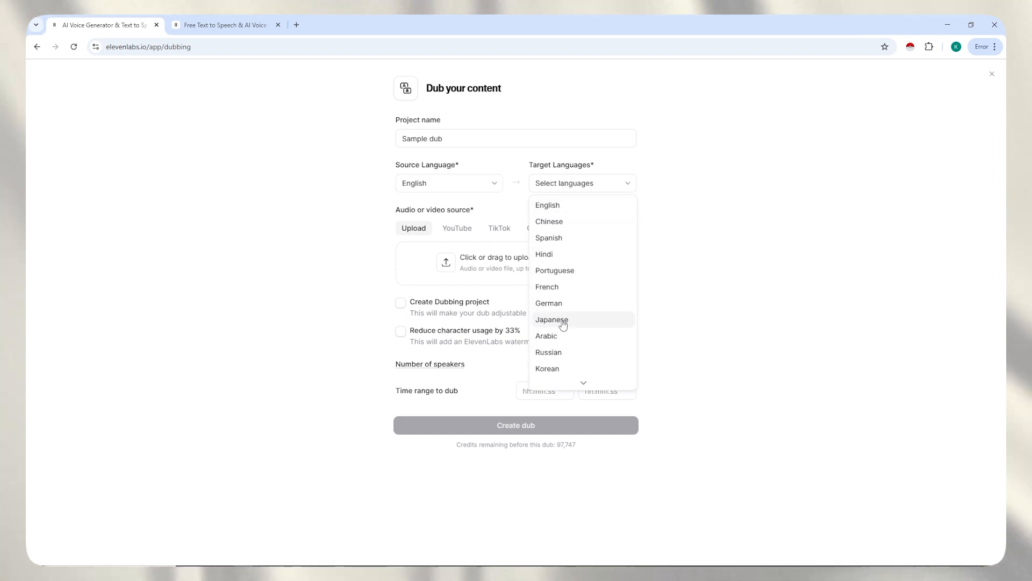
click(683, 296)
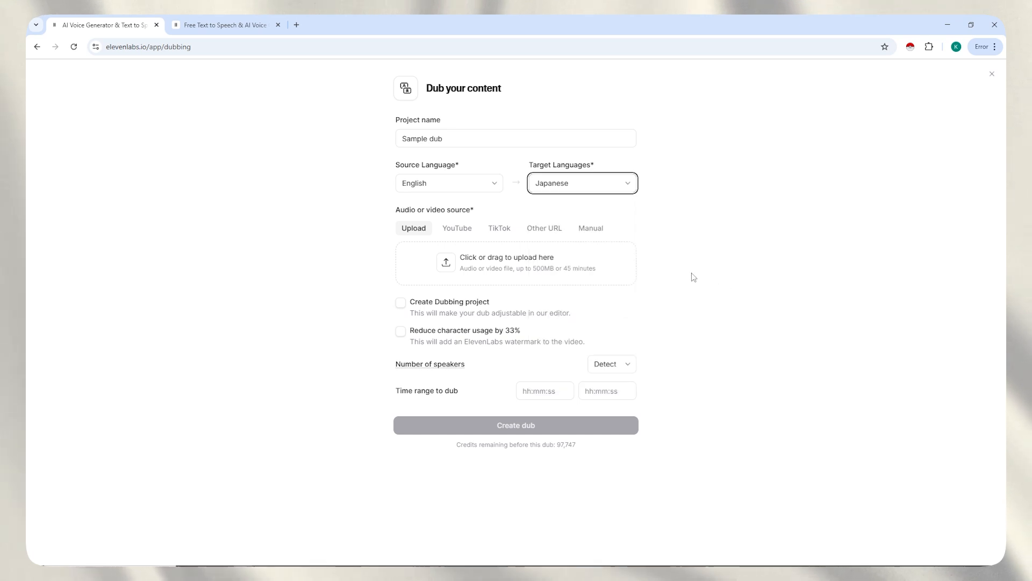
Step: Upload sample.mp4 as the video source for the dub
click(545, 276)
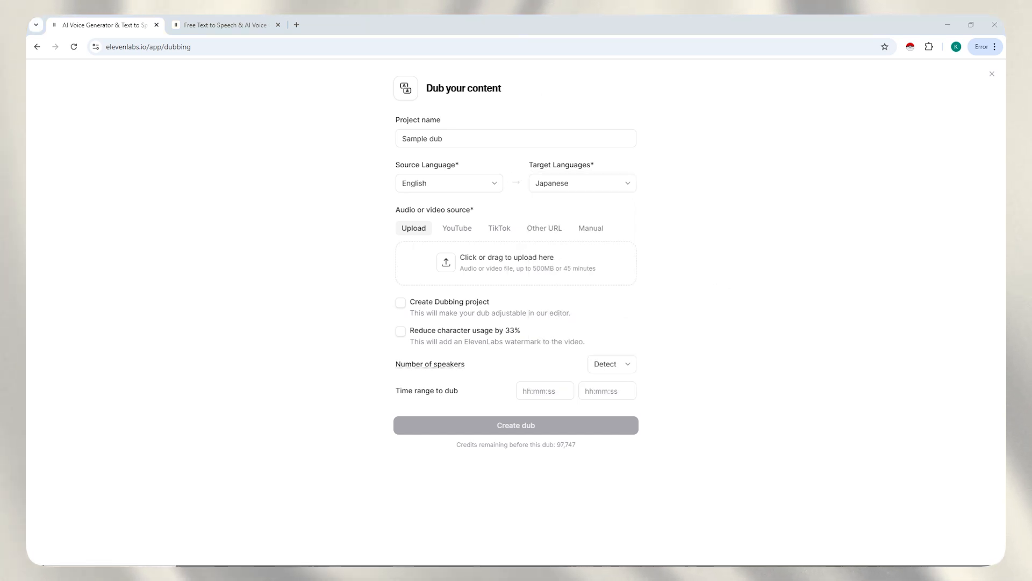
drag(479, 86, 485, 267)
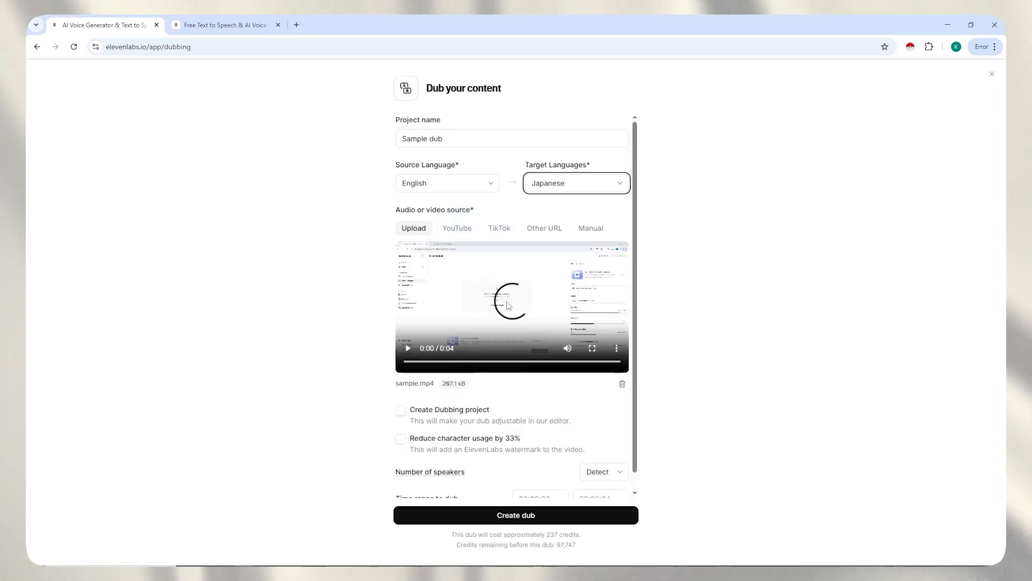
Step: Look through the YouTube, TikTok and Other URL source options for the dub, and return to the file upload option
click(461, 230)
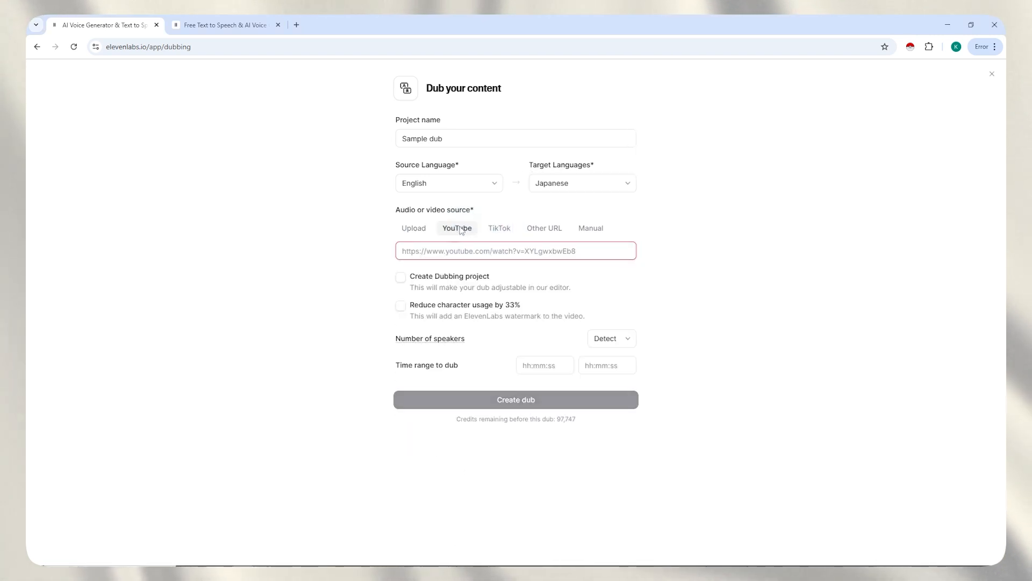
click(500, 230)
click(544, 230)
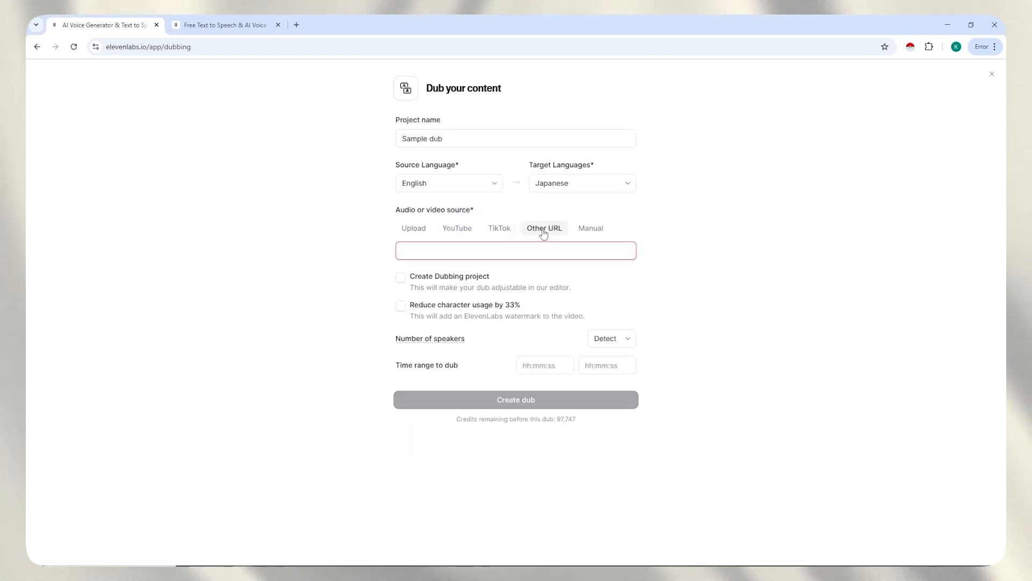
click(455, 231)
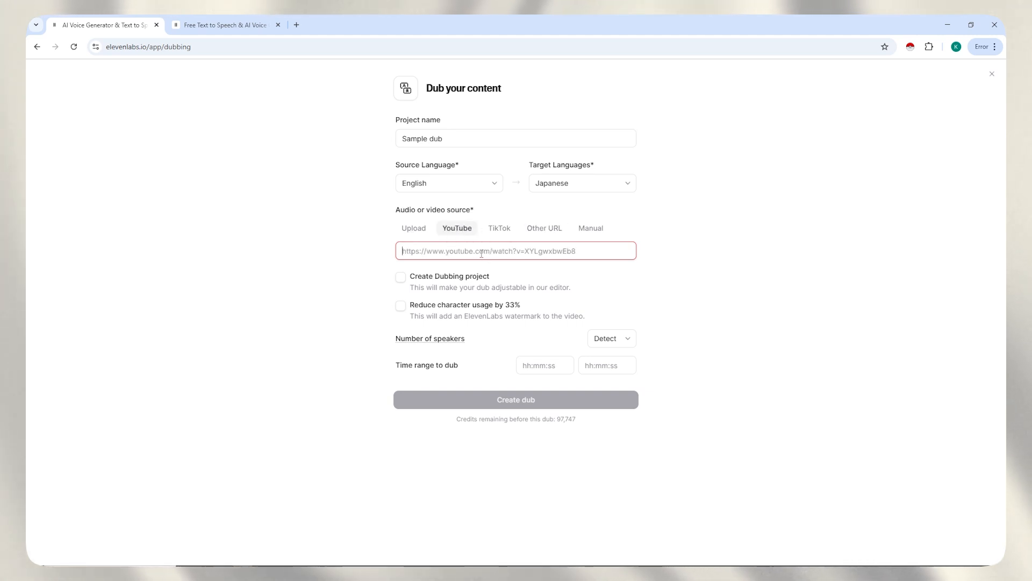
click(417, 230)
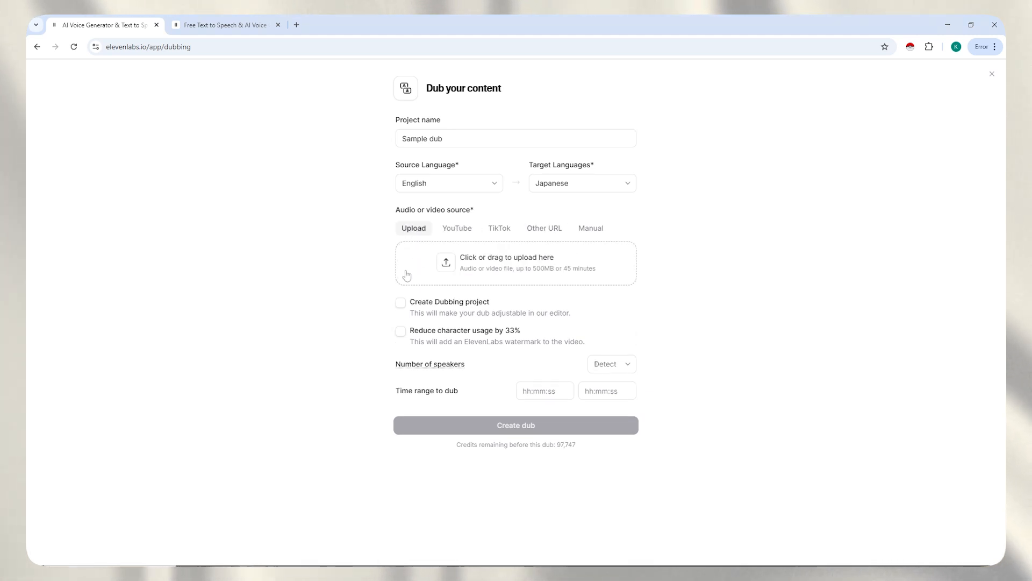
Step: Create the Sample dub from sample.mp4 as an editable Dubbing project with the number of speakers set to 1
drag(403, 272, 487, 272)
scroll(514, 385, down, 1)
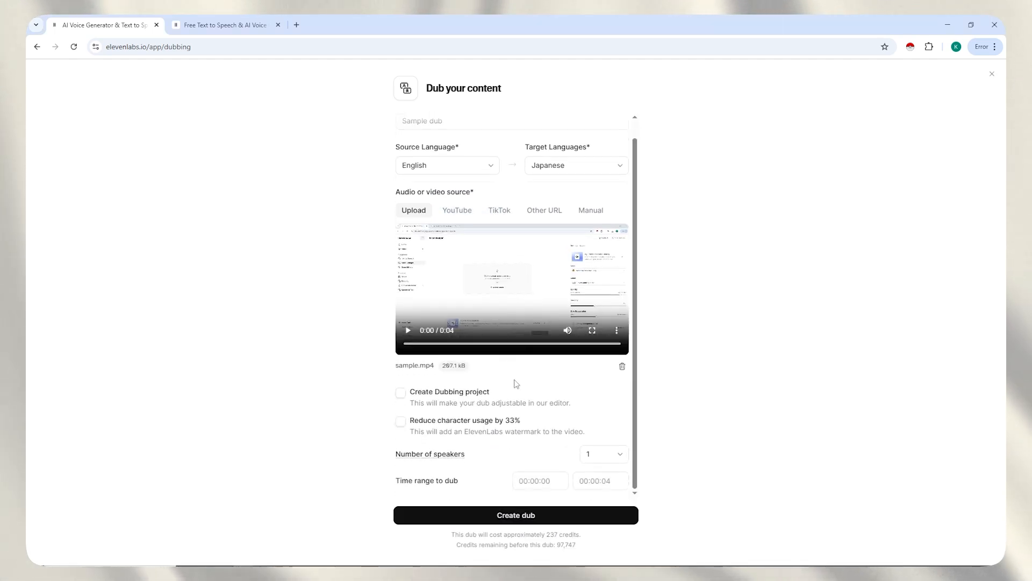
click(400, 397)
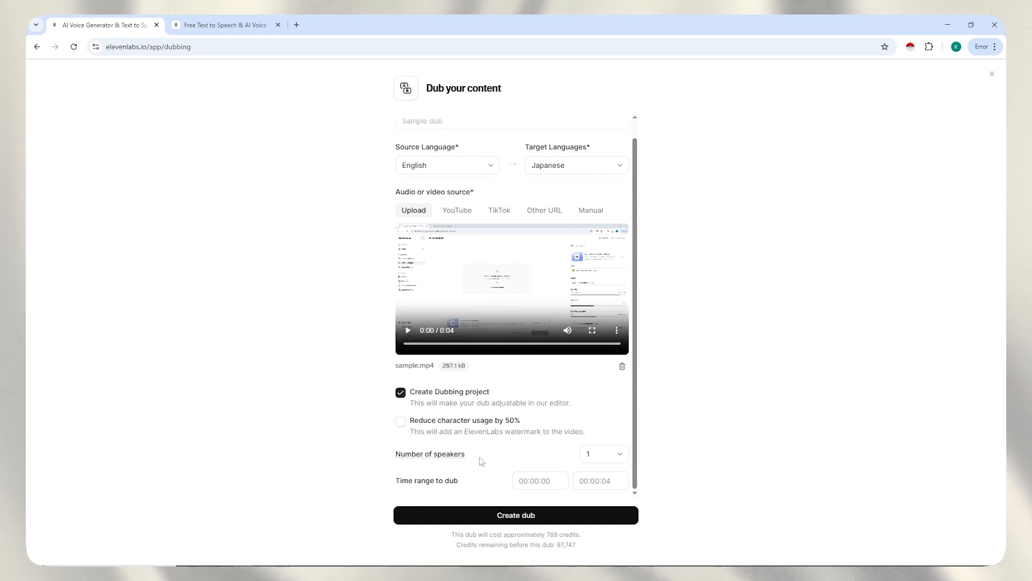
click(610, 454)
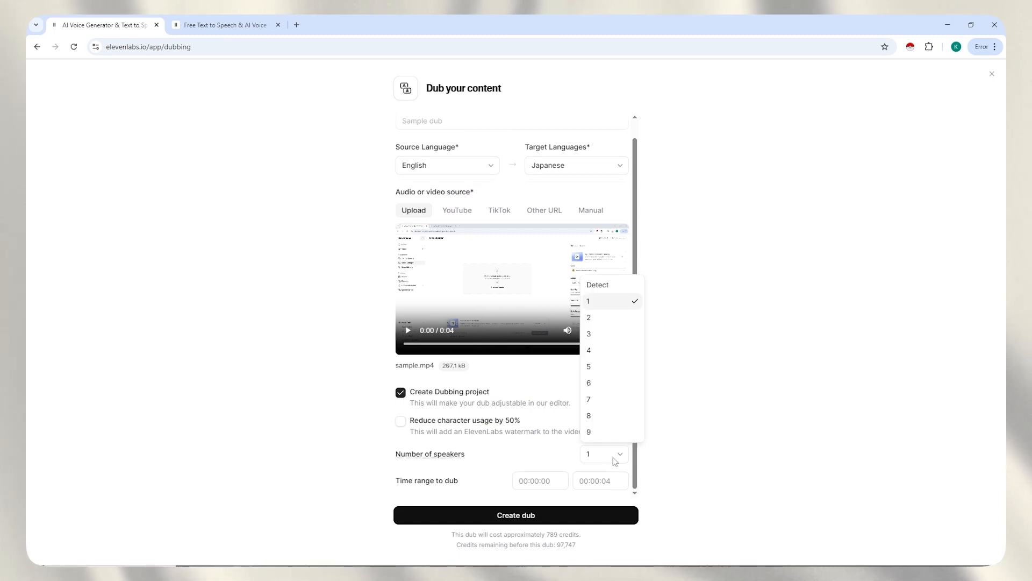
click(601, 305)
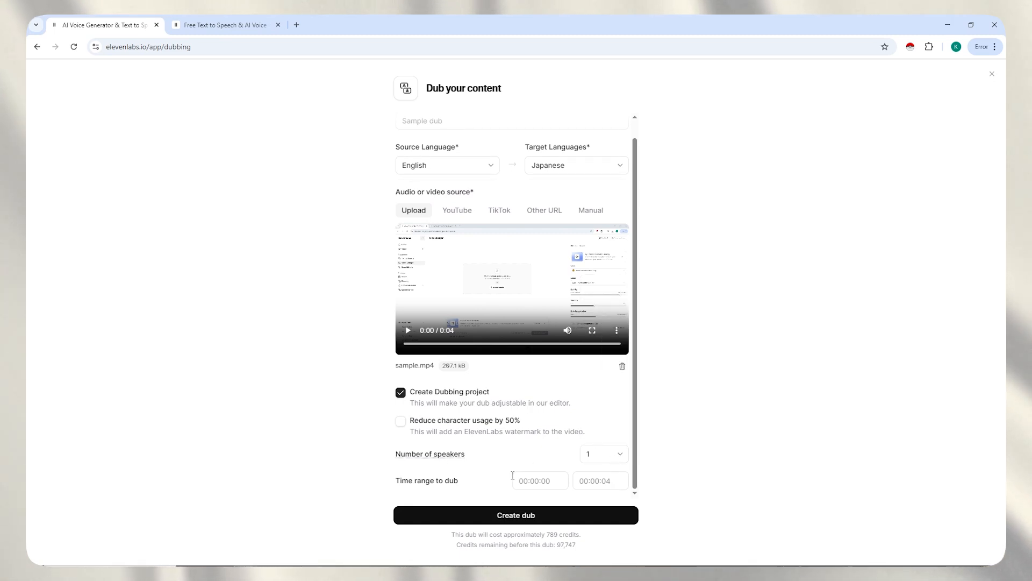
click(506, 520)
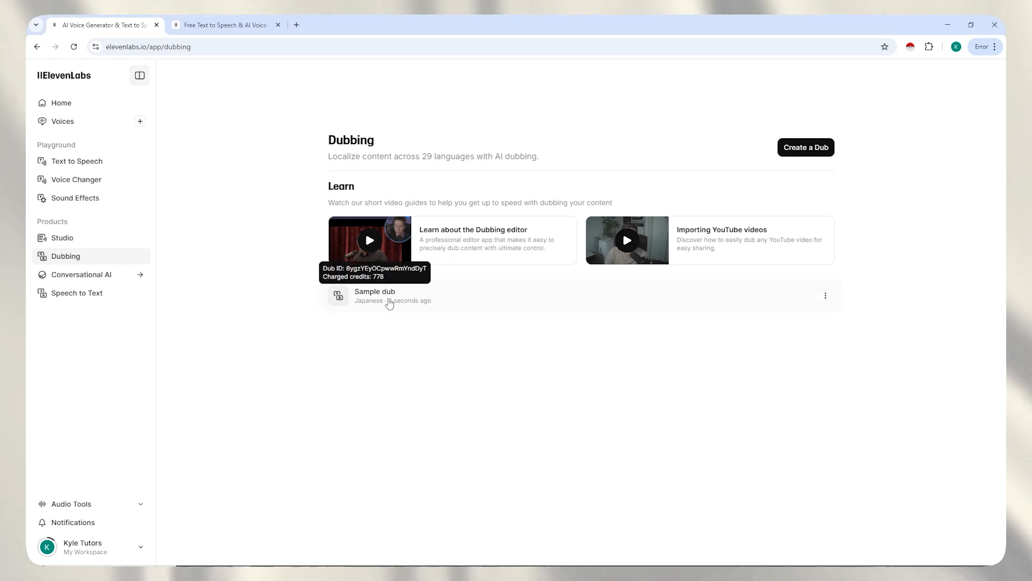
Step: Open Sample dub in the dubbing editor, review the original transcript and play the Japanese version
click(389, 301)
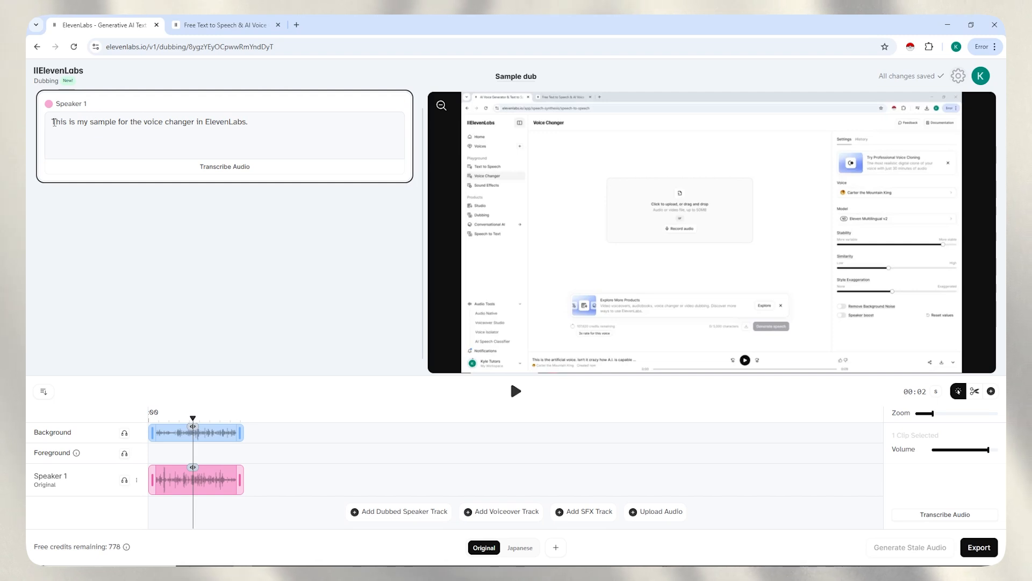
drag(54, 123, 247, 122)
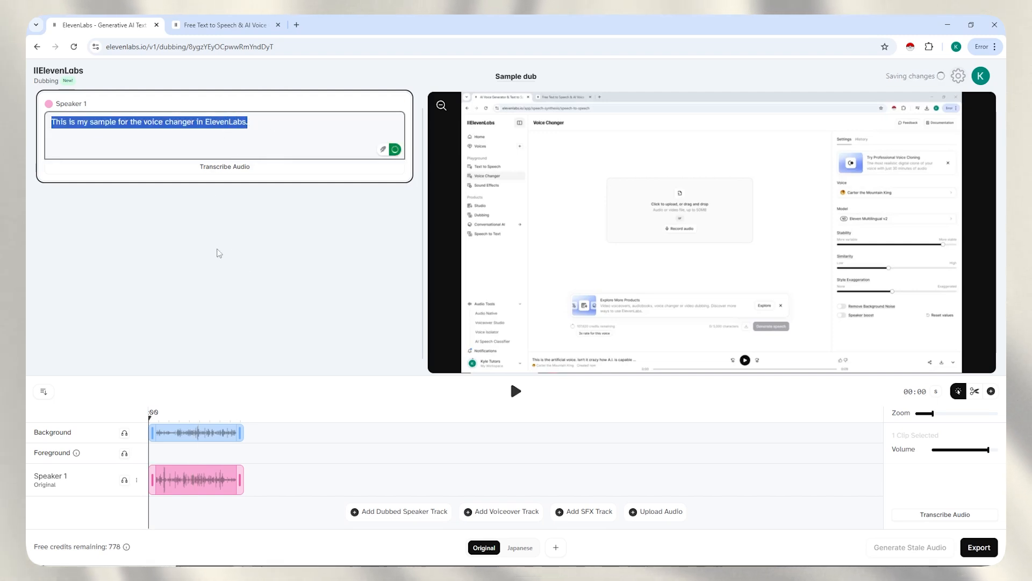
click(288, 288)
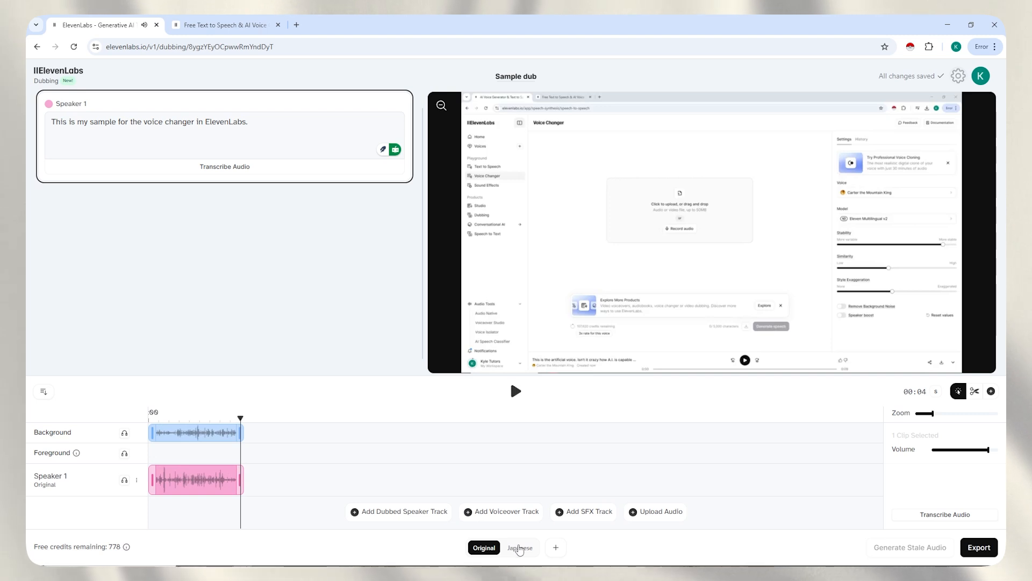
click(517, 548)
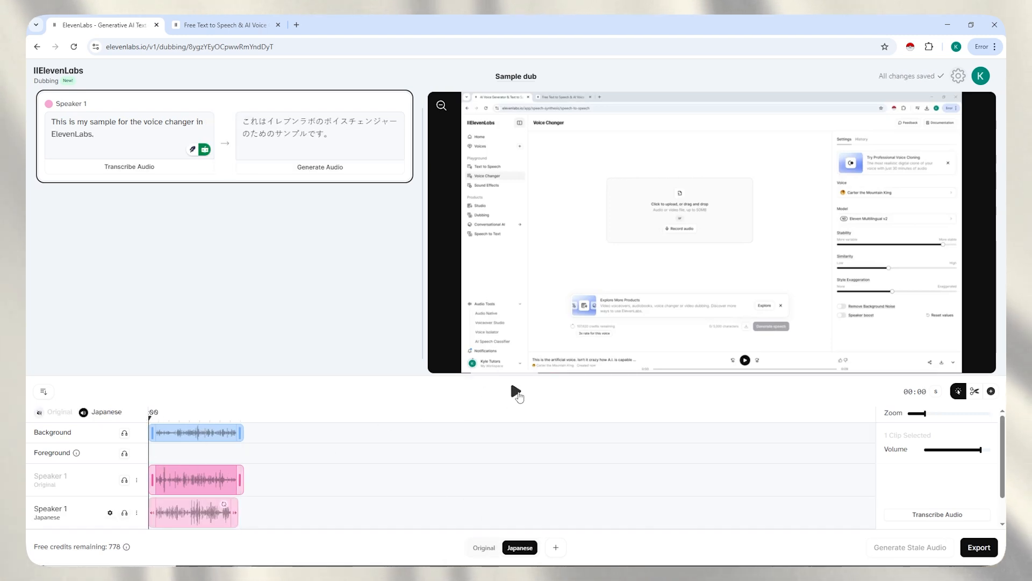
click(516, 392)
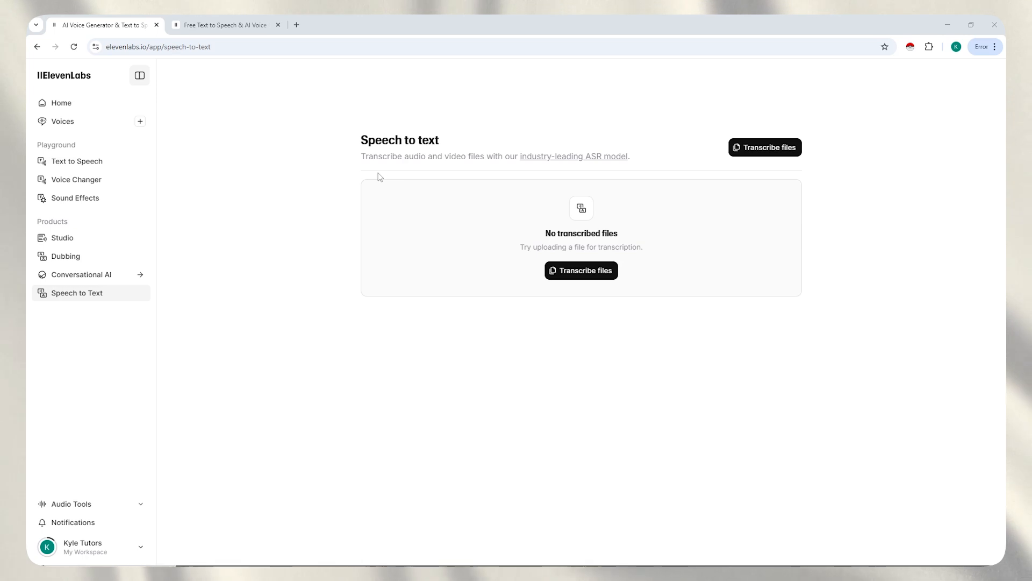
Step: Set up a Speech to Text transcription of sample.mp4 with English as primary language and max speakers set to 1
click(583, 272)
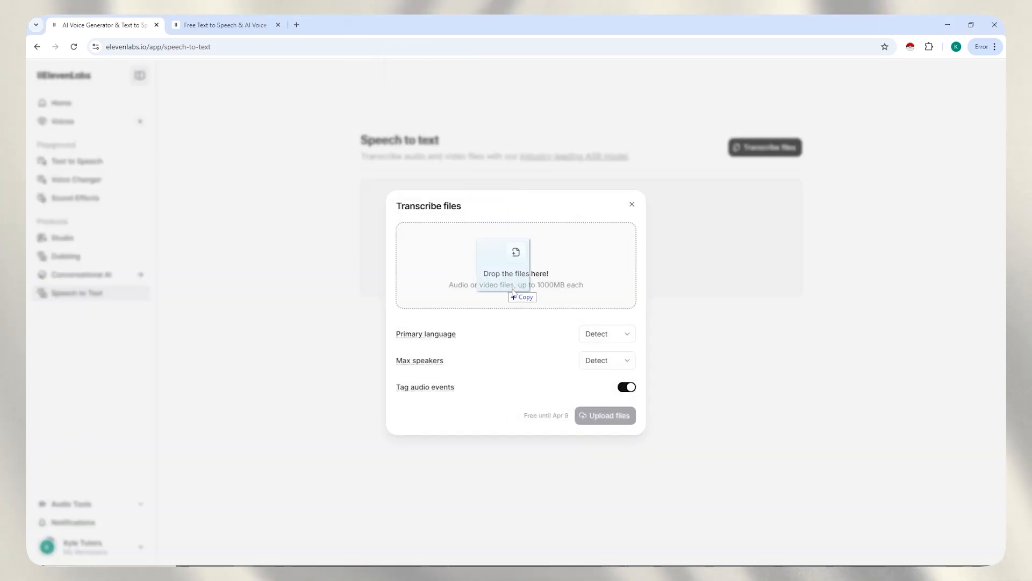
drag(513, 292, 515, 261)
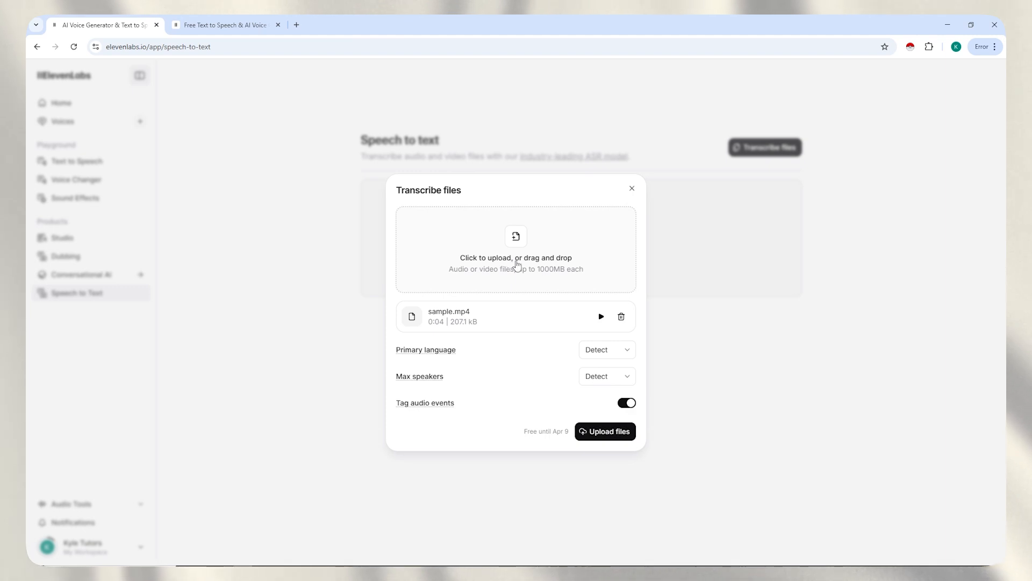
click(611, 355)
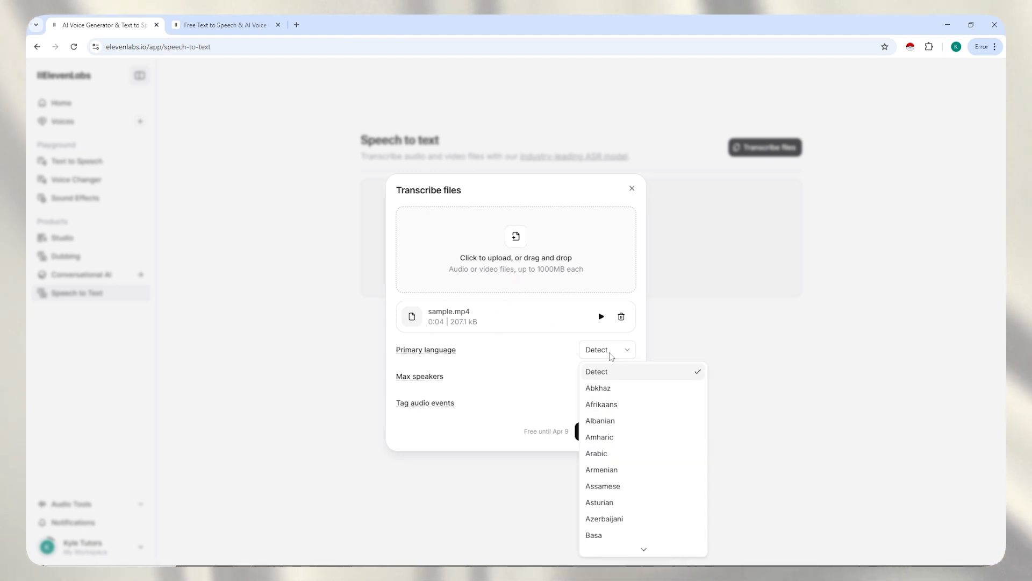
scroll(617, 398, down, 4)
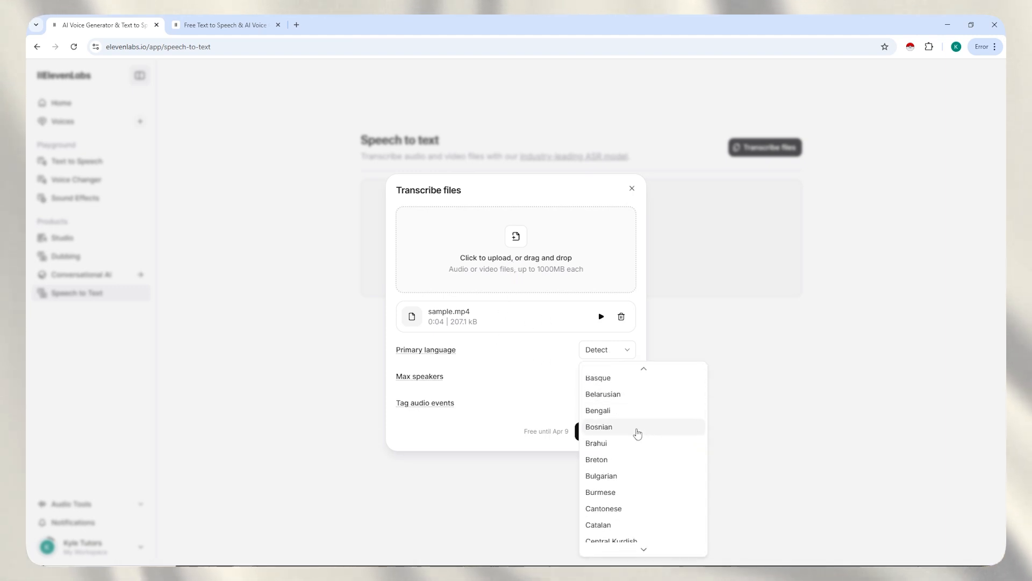
scroll(641, 425, down, 5)
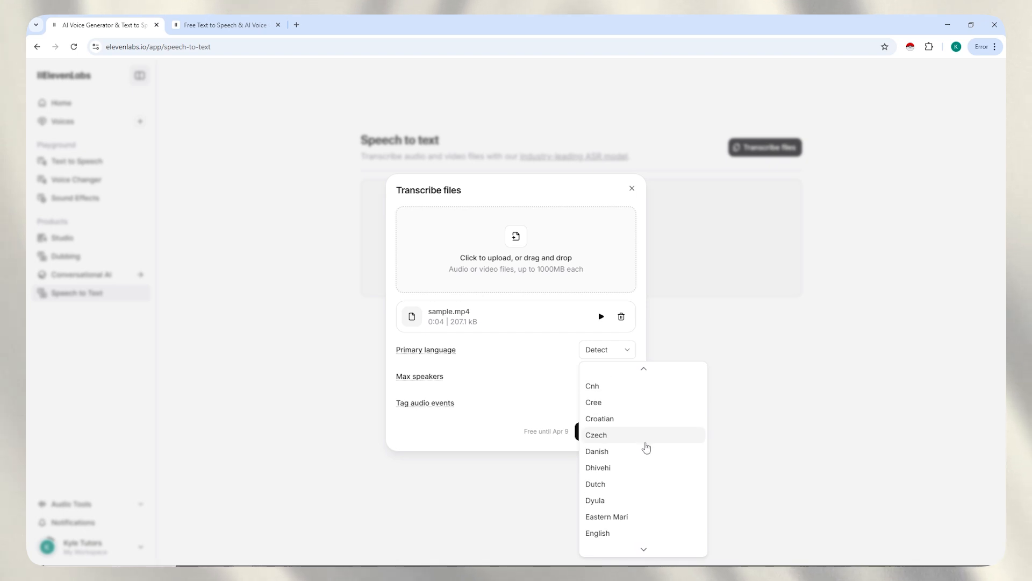
scroll(639, 433, down, 2)
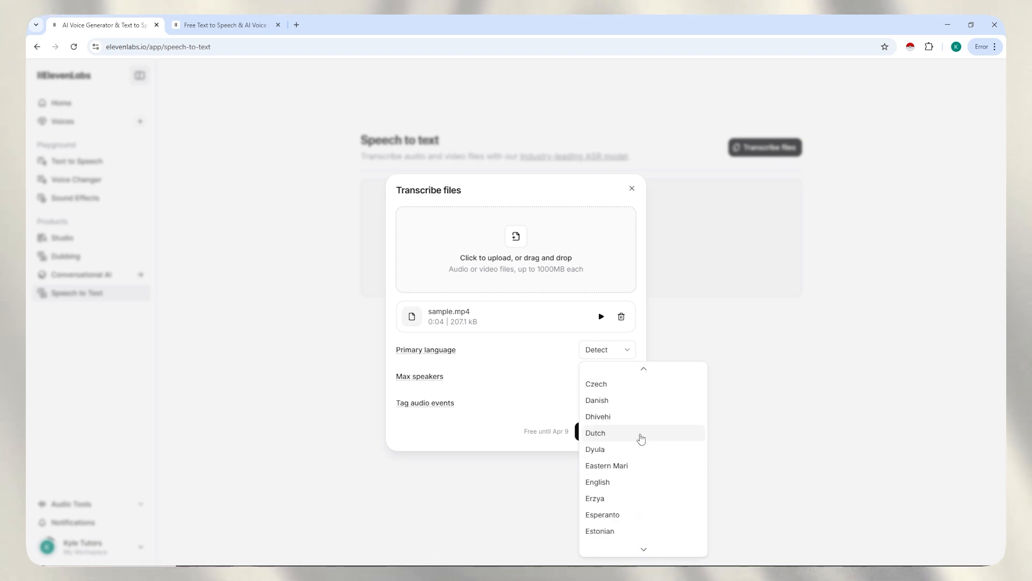
click(601, 485)
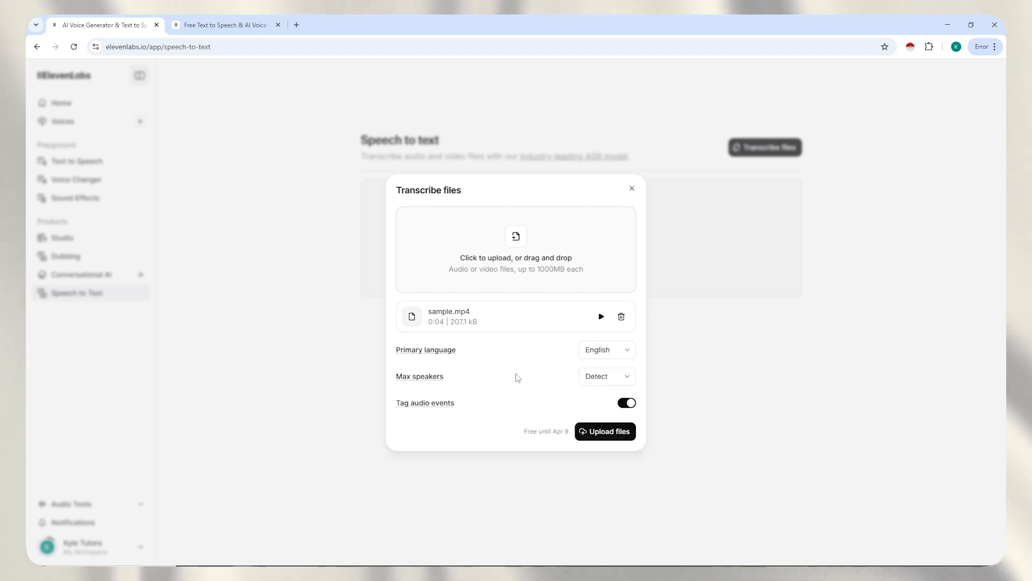
click(619, 377)
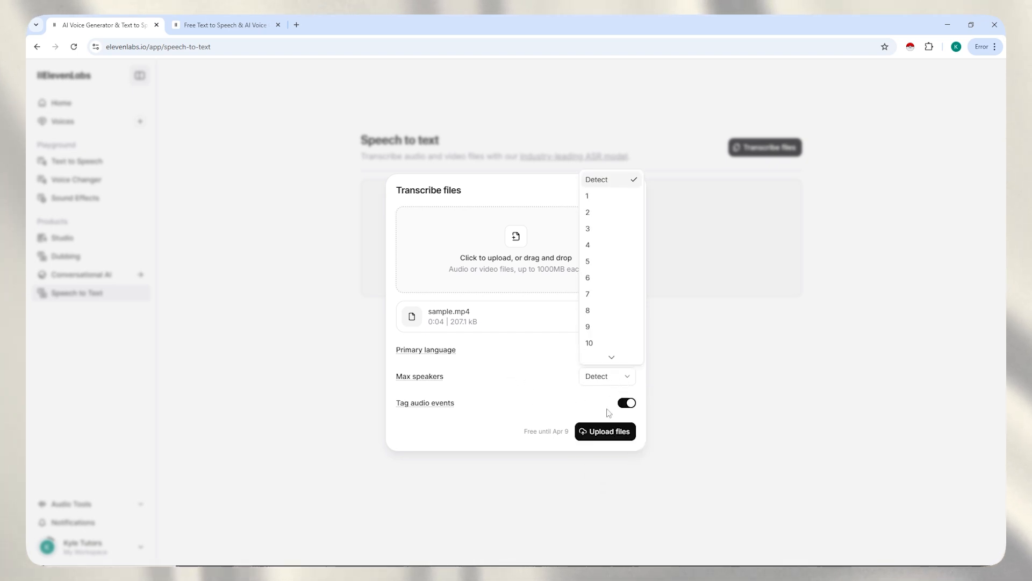
click(600, 205)
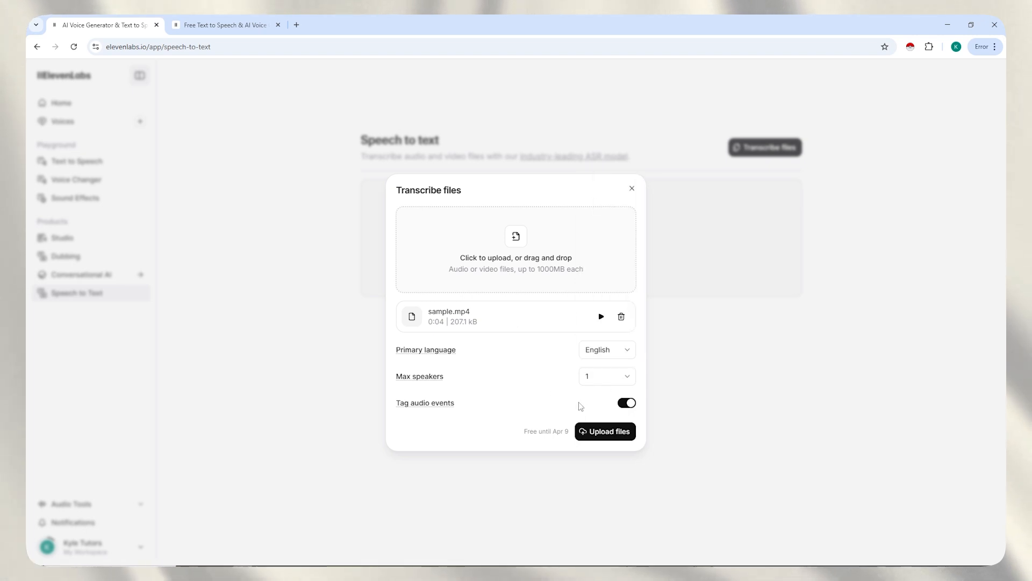
Step: Submit sample.mp4 for transcription and open its transcript
click(604, 435)
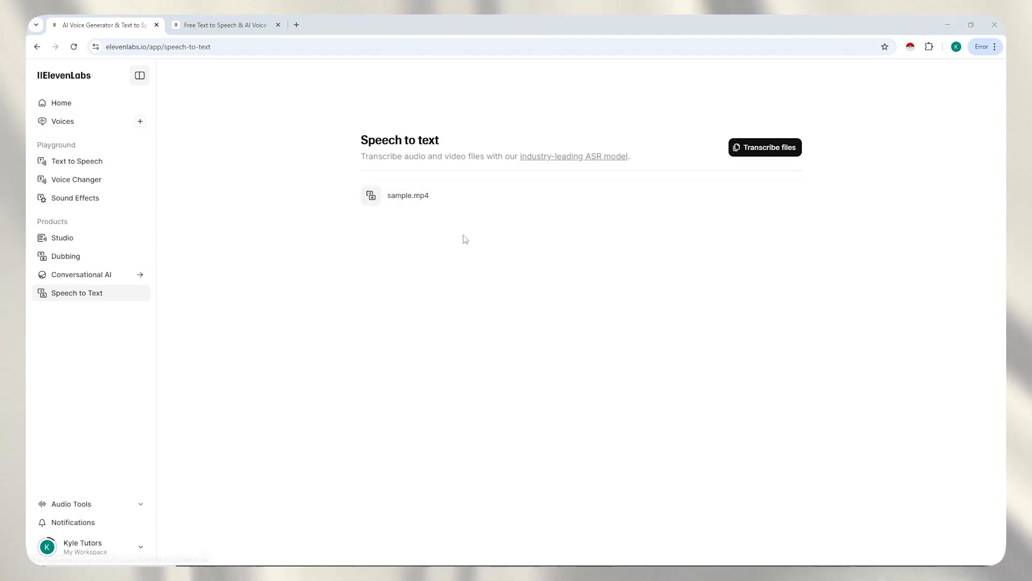
click(430, 197)
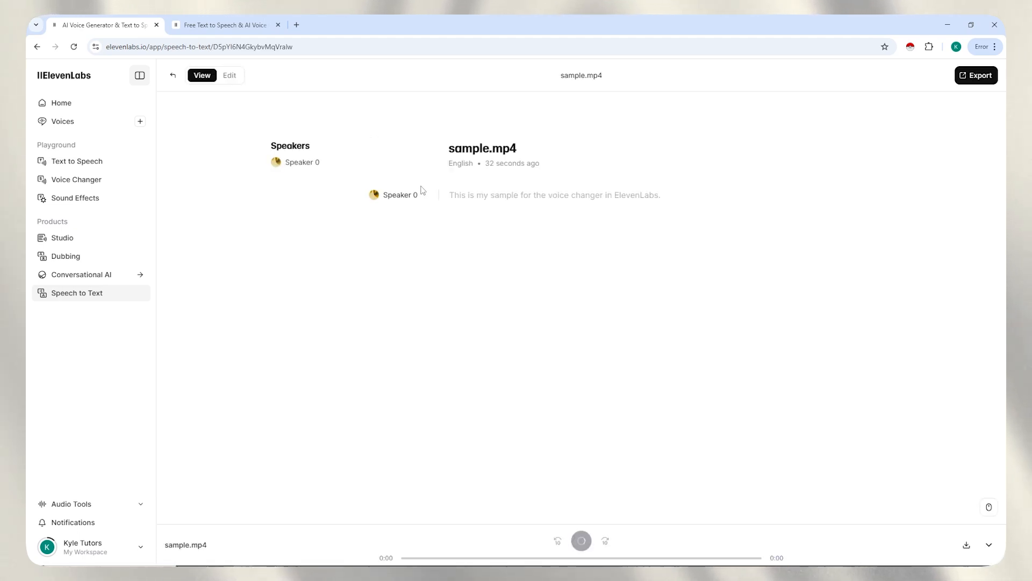